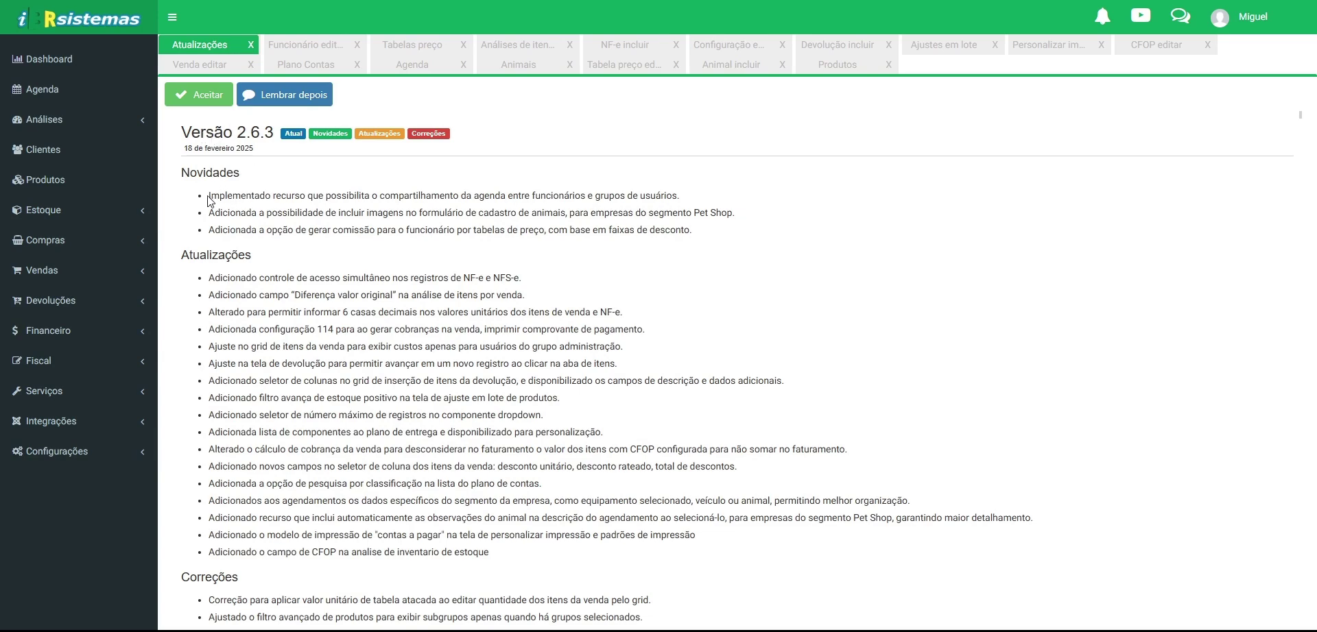
# Read the release note on sharing the agenda and examine the Compartilhar agenda user groups and employees in the employee record.
pyautogui.moveTo(207, 196); pyautogui.dragTo(300, 197)
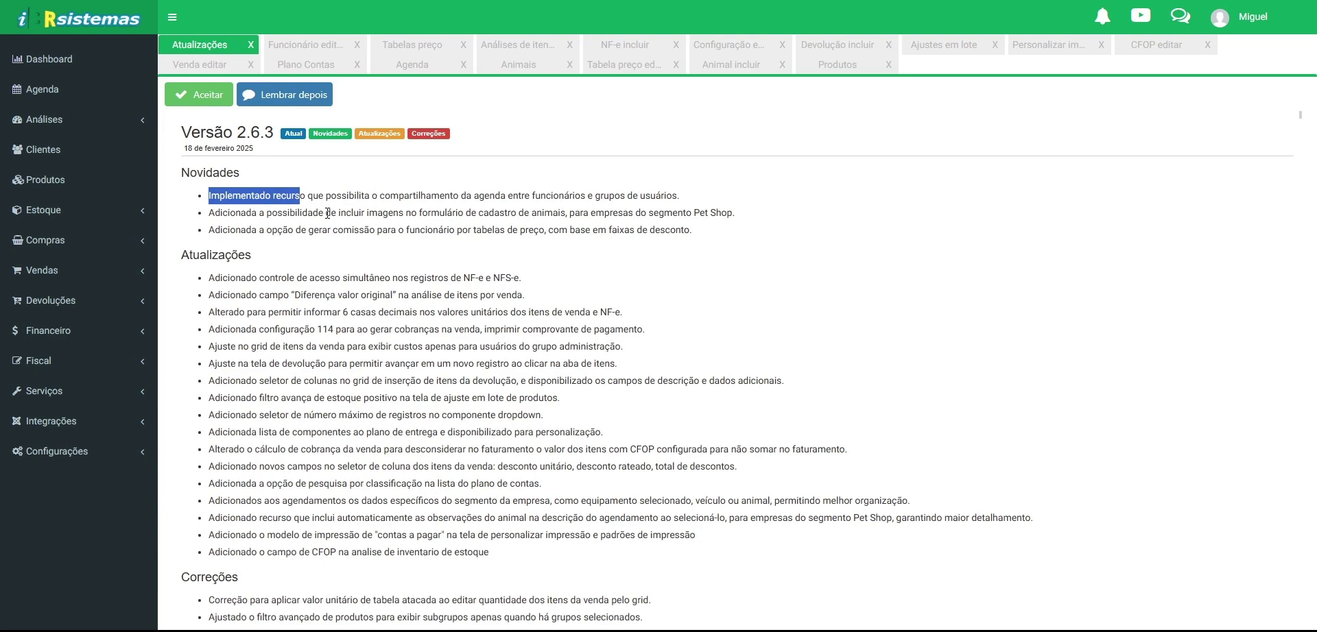
pyautogui.click(320, 42)
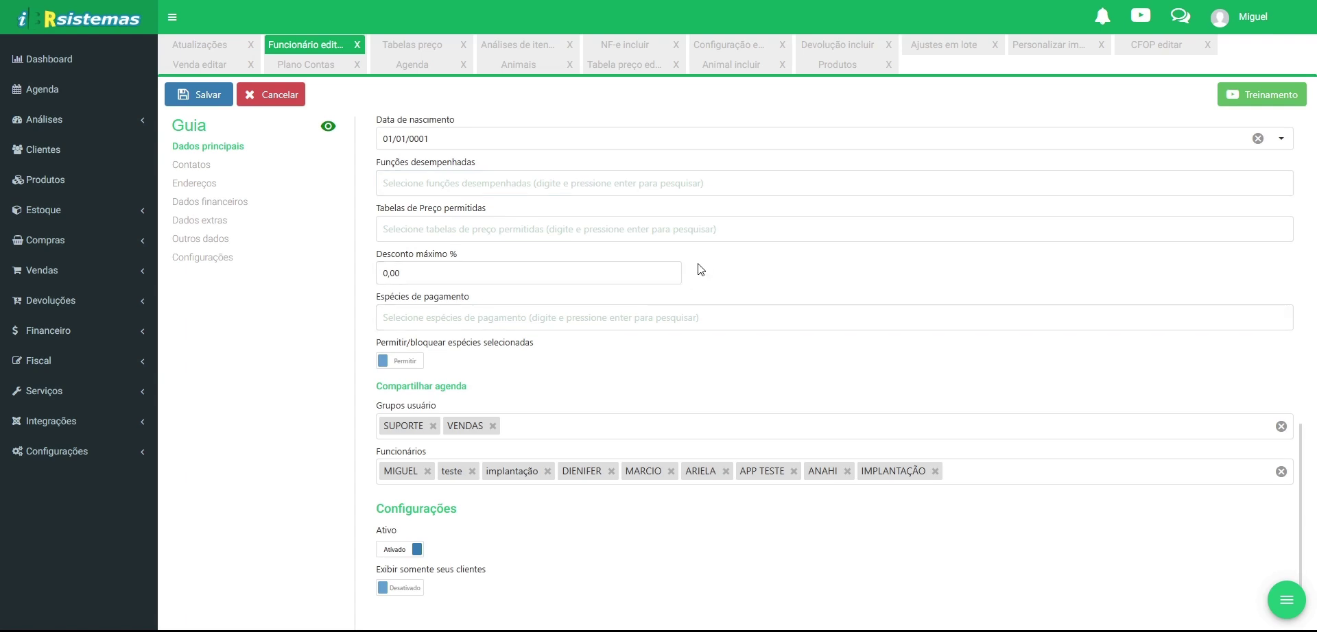
pyautogui.moveTo(388, 386)
pyautogui.mouseDown()
pyautogui.moveTo(494, 398)
pyautogui.moveTo(381, 386)
pyautogui.mouseUp()
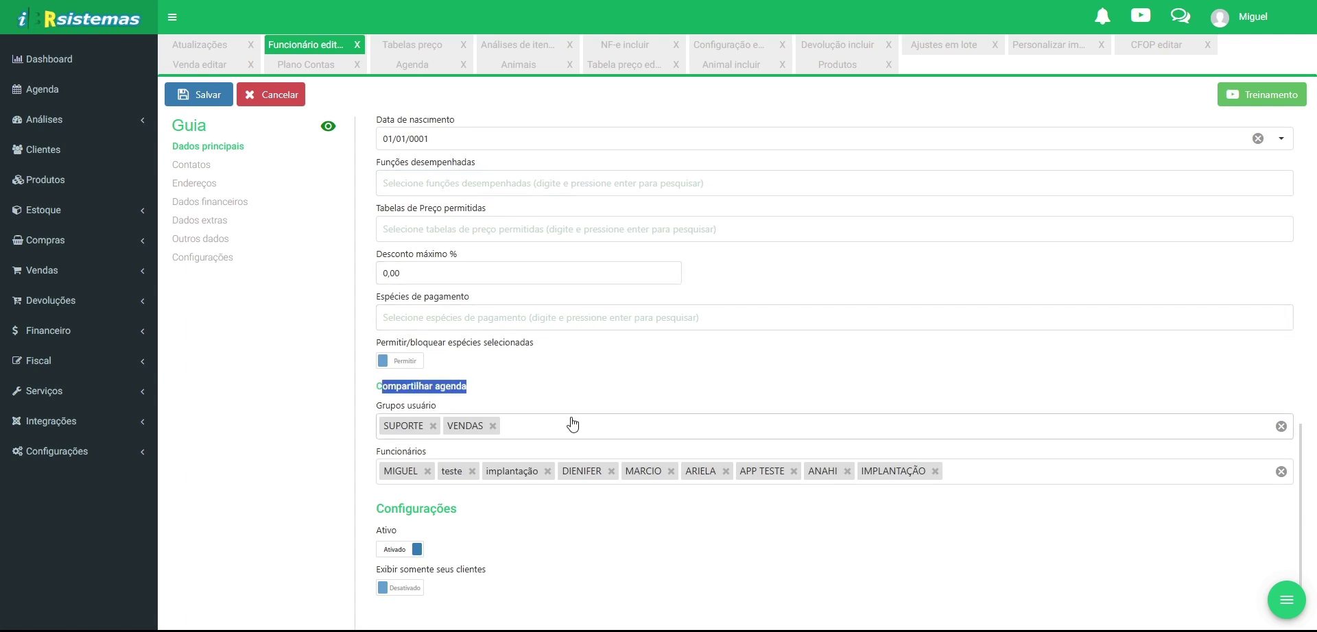
pyautogui.click(530, 399)
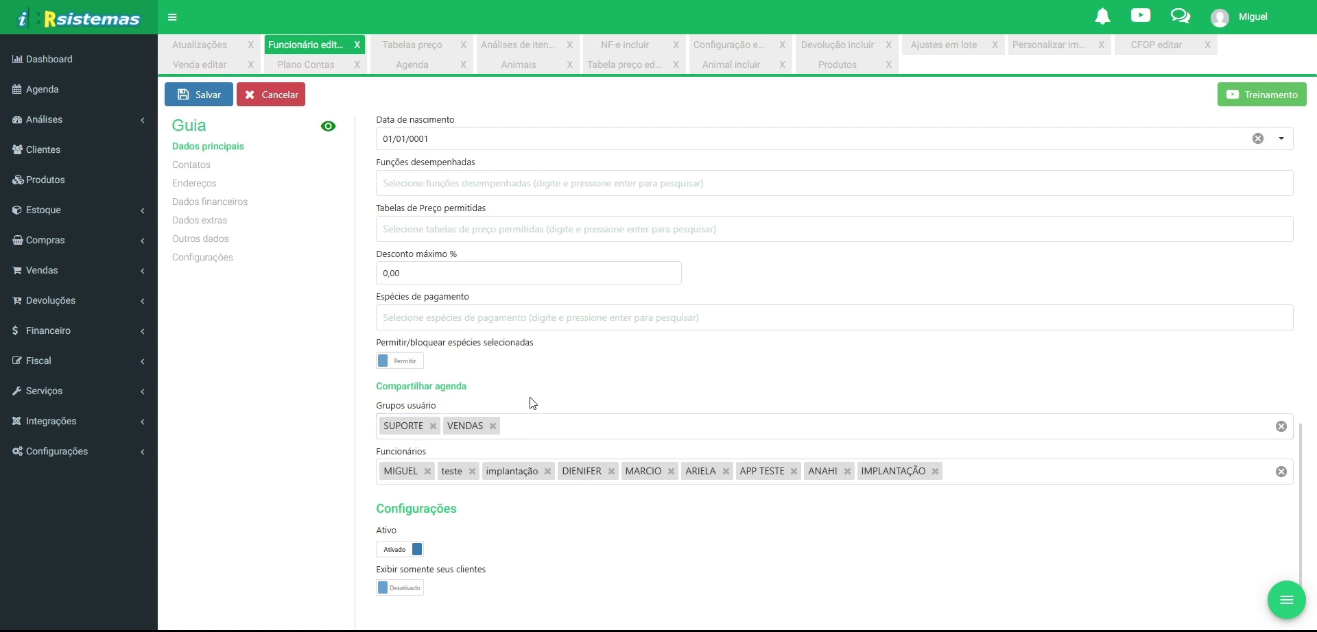
pyautogui.moveTo(529, 400); pyautogui.dragTo(354, 386)
pyautogui.moveTo(489, 390); pyautogui.dragTo(369, 382)
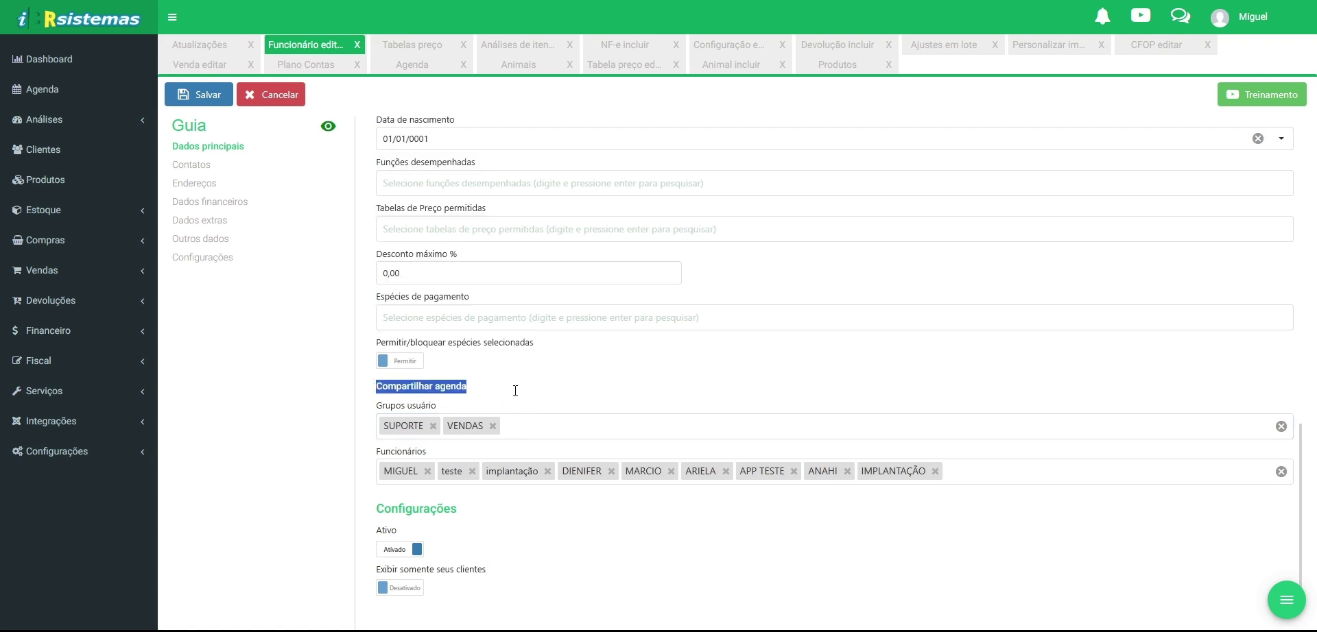
pyautogui.moveTo(540, 396); pyautogui.dragTo(320, 385)
pyautogui.click(575, 399)
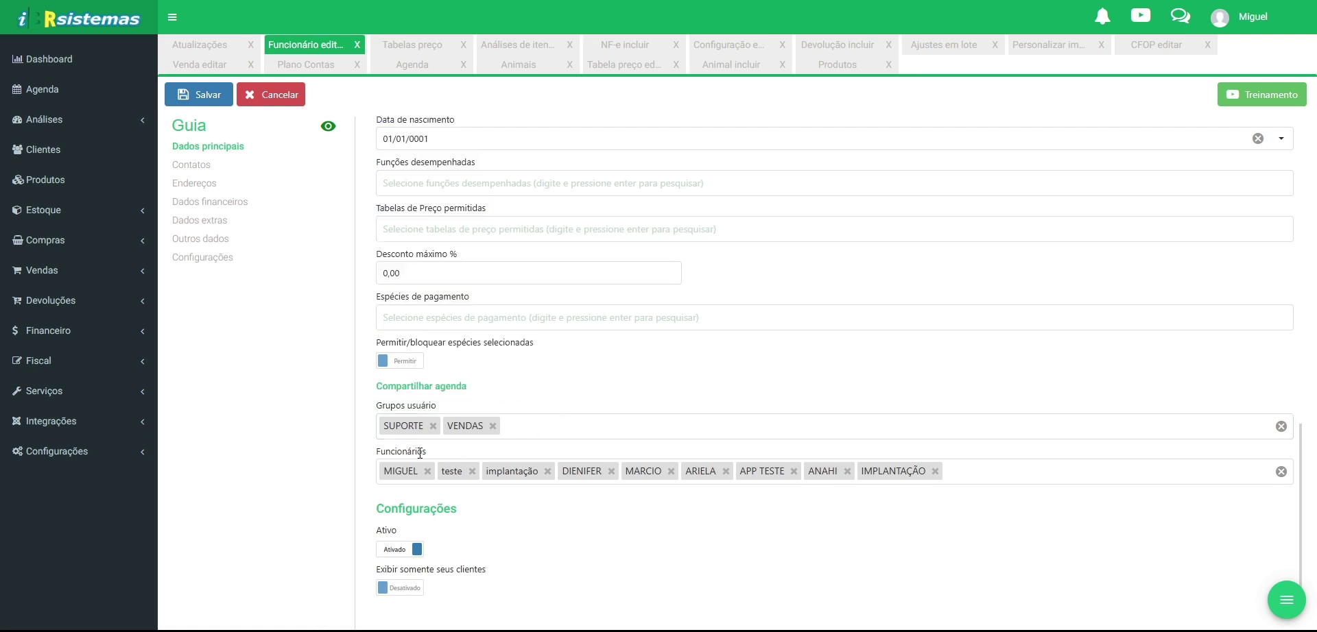
pyautogui.moveTo(366, 463); pyautogui.dragTo(608, 464)
# Read the release note on animal images and view the image management window of the animal record TRUMP.
pyautogui.click(199, 51)
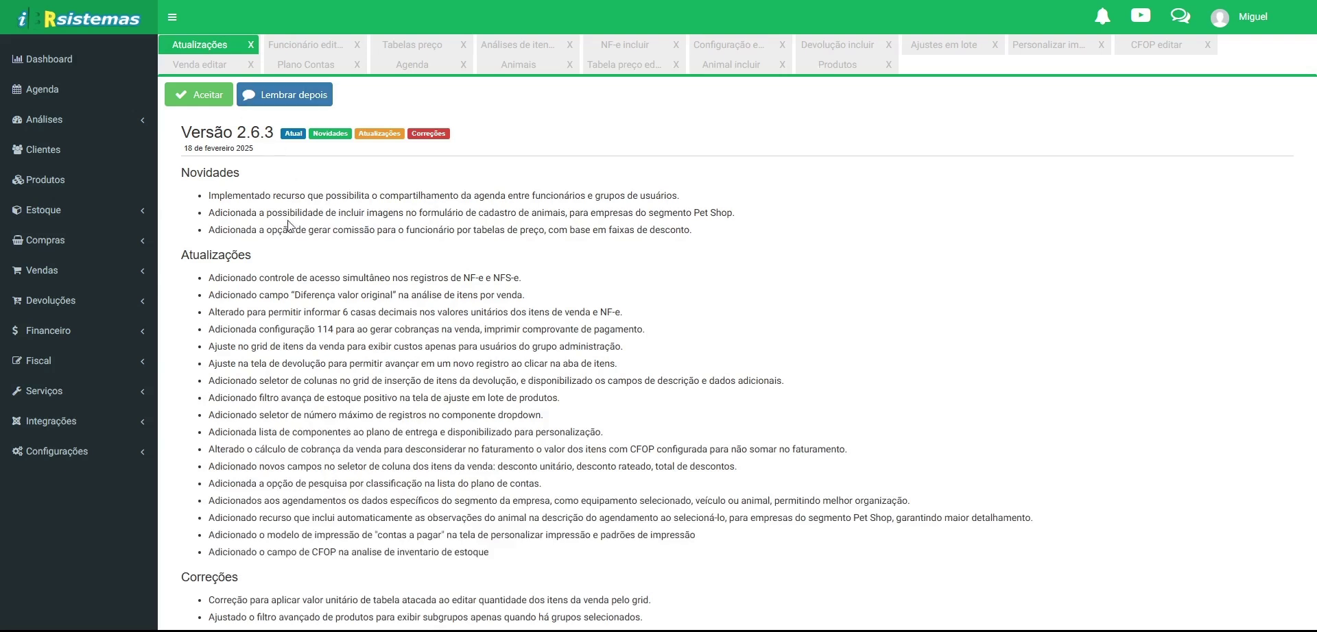
pyautogui.moveTo(215, 213); pyautogui.dragTo(597, 213)
pyautogui.doubleClick(640, 214)
pyautogui.click(511, 68)
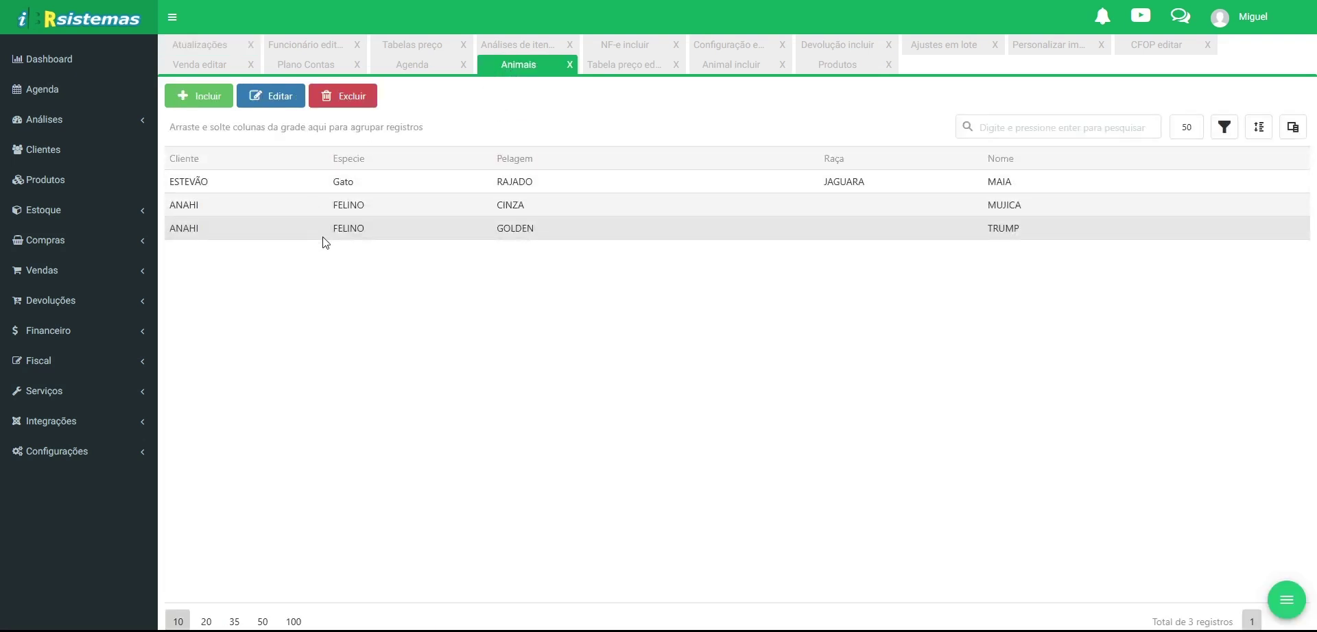
pyautogui.doubleClick(319, 235)
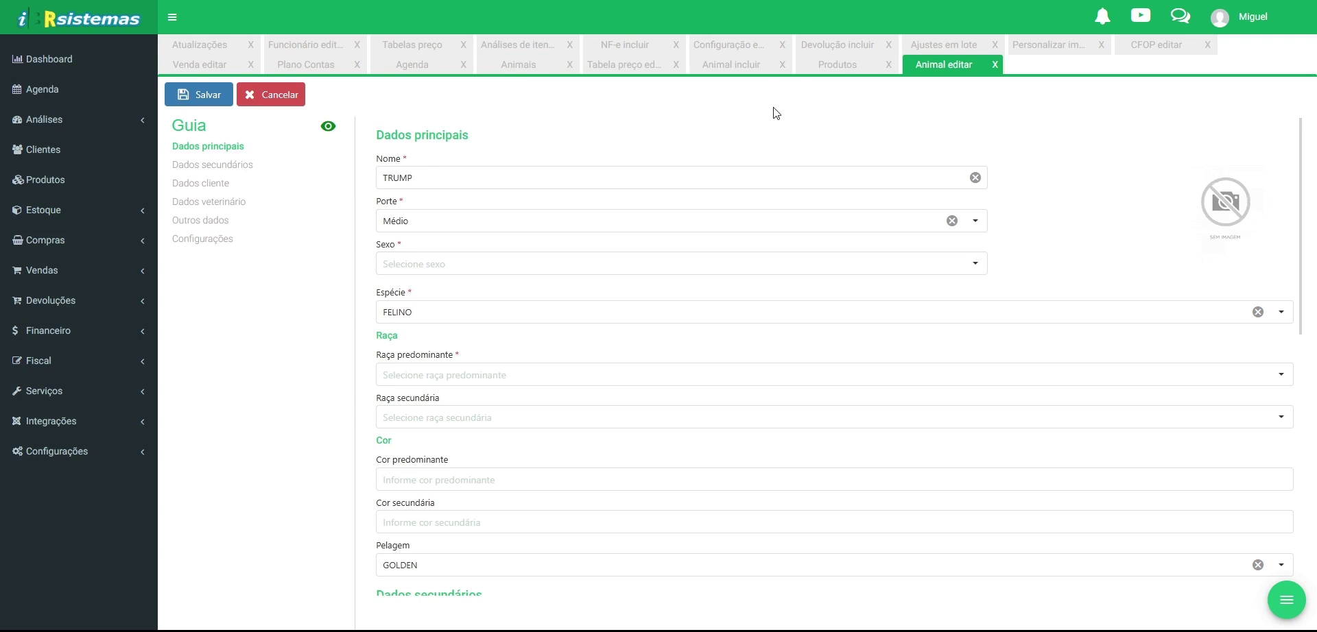
pyautogui.click(1219, 209)
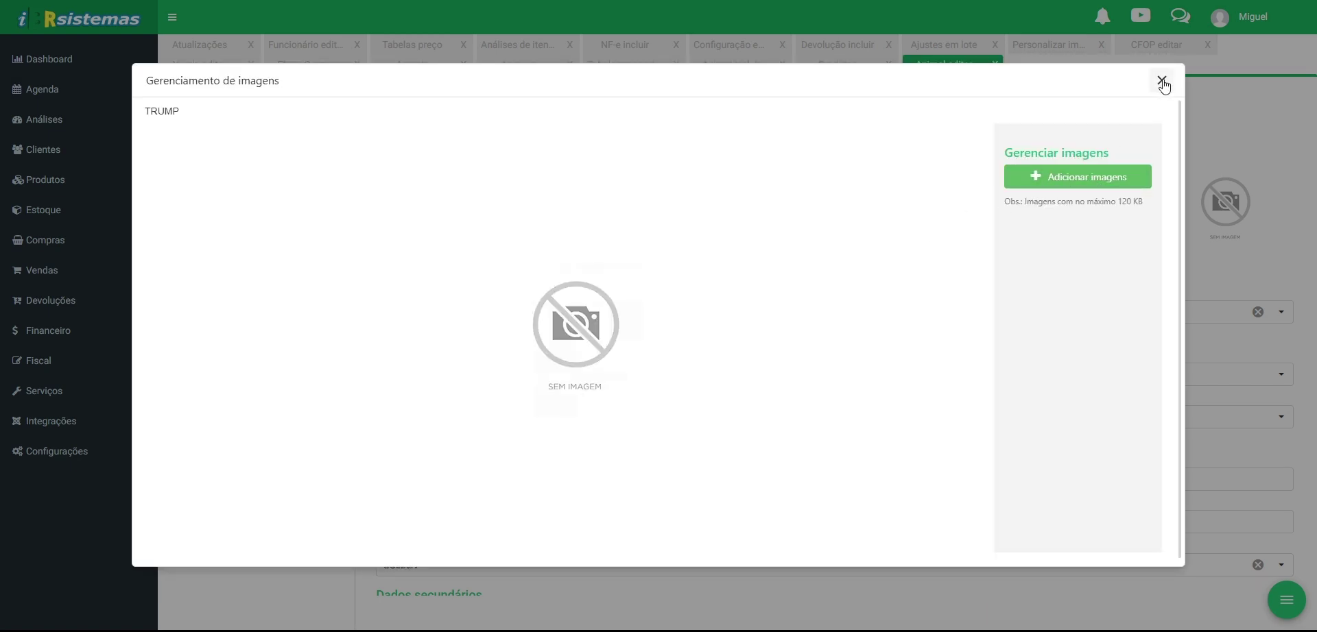
pyautogui.click(1162, 81)
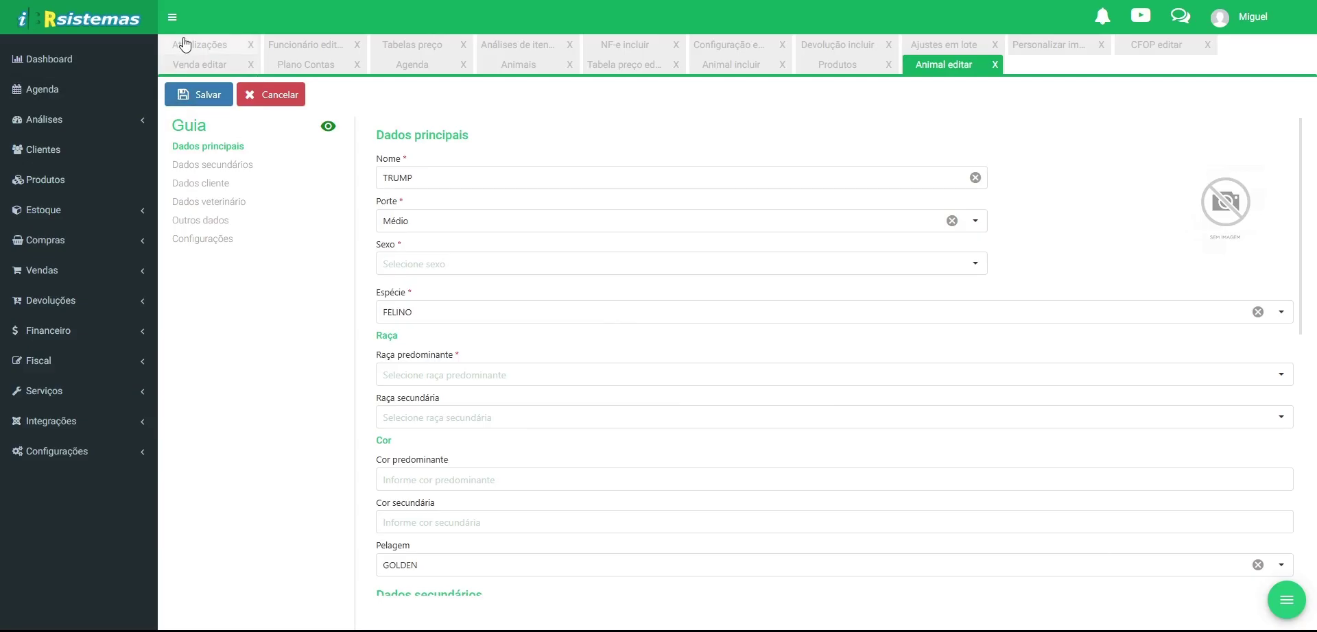
# Return to the release notes and bring up the main data of the TABELA PADRÃO price table.
pyautogui.click(187, 47)
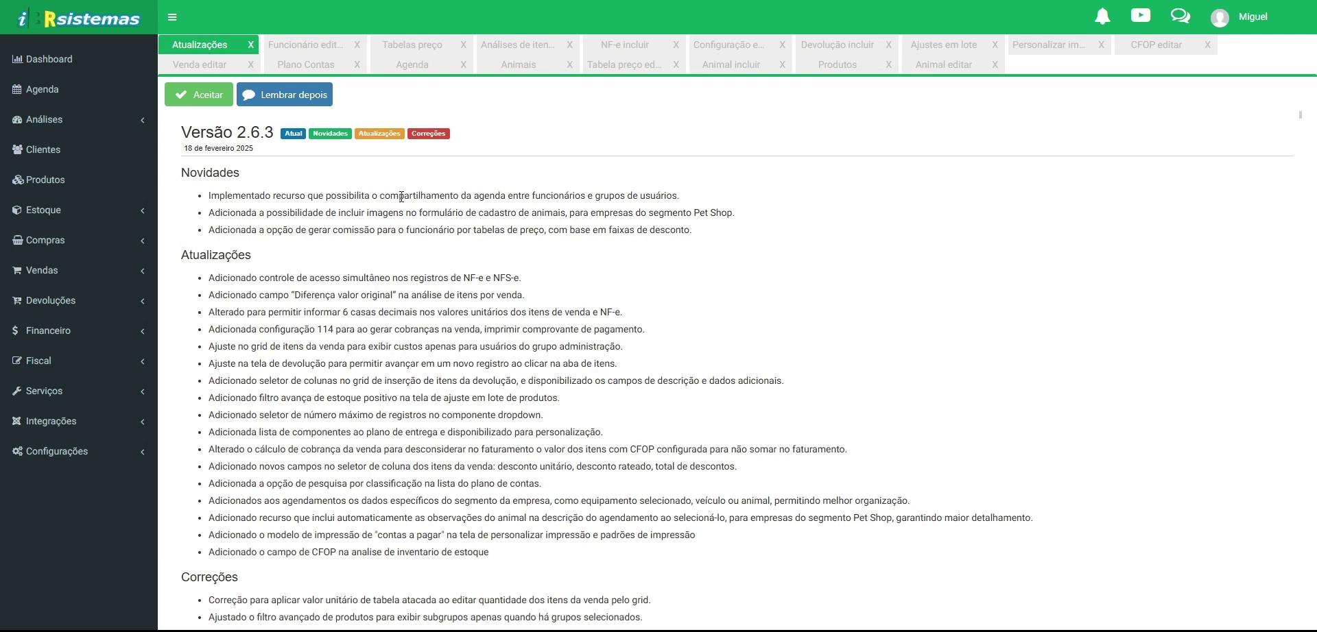
pyautogui.click(627, 68)
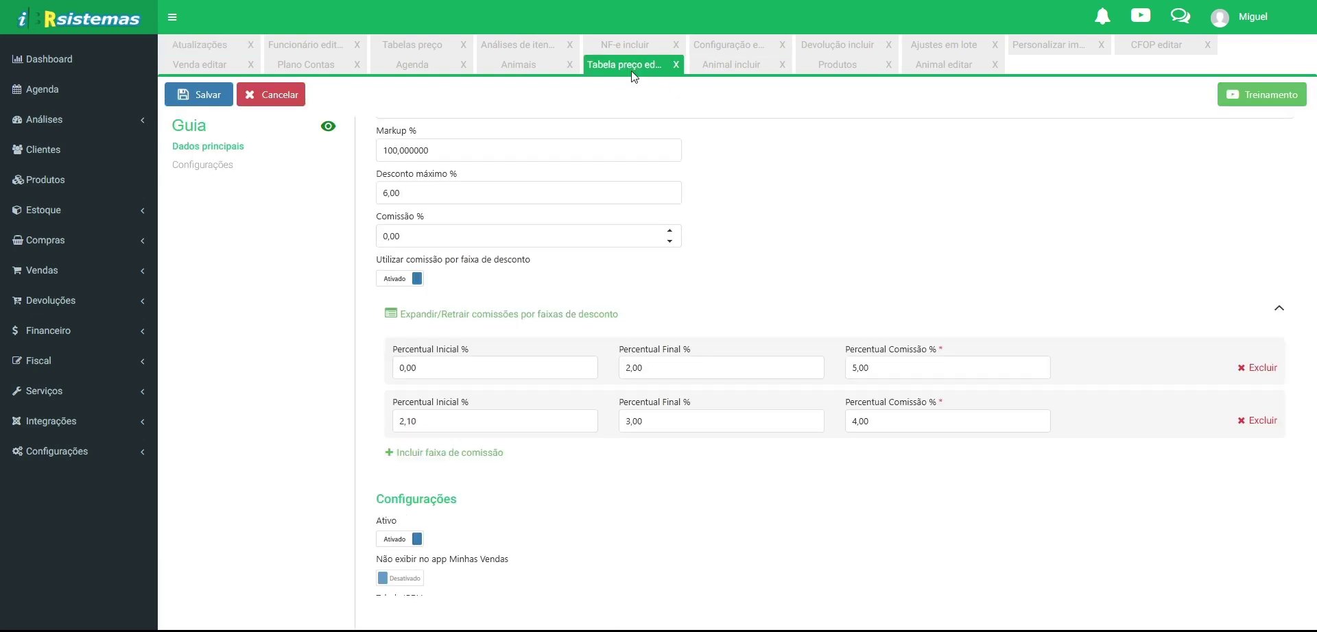
pyautogui.scroll(1, 470, 259)
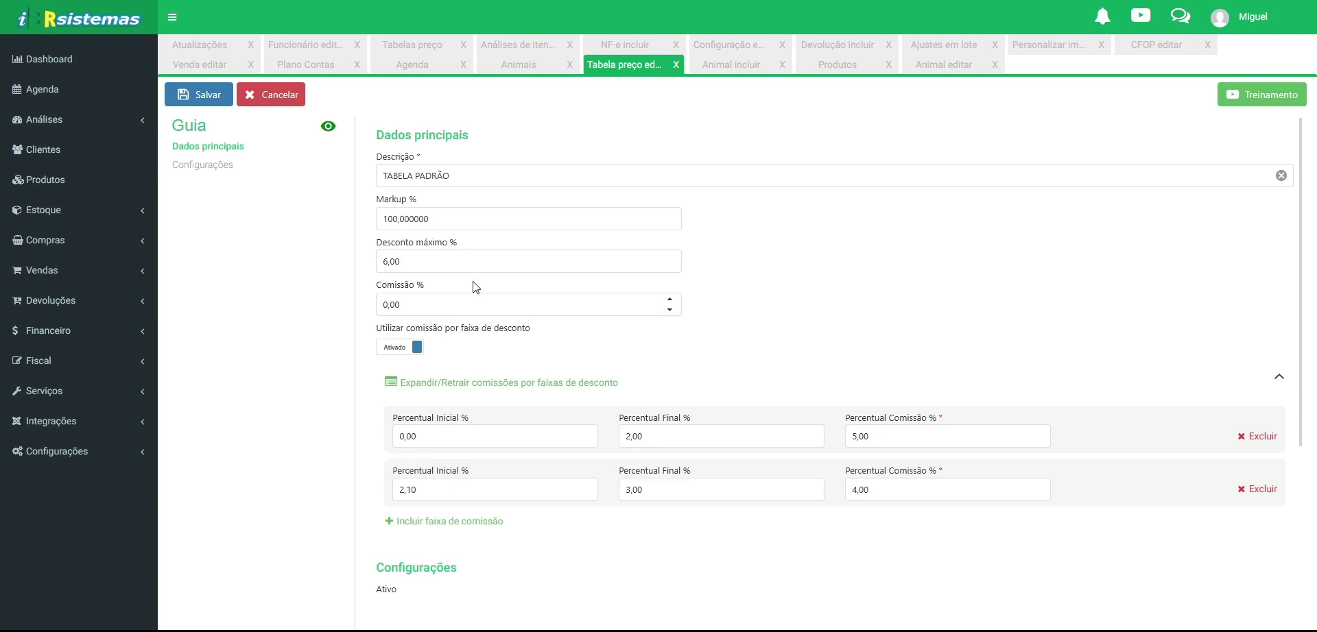
# Switch the price table's commission by discount range option off and back on.
pyautogui.click(404, 351)
pyautogui.click(404, 351)
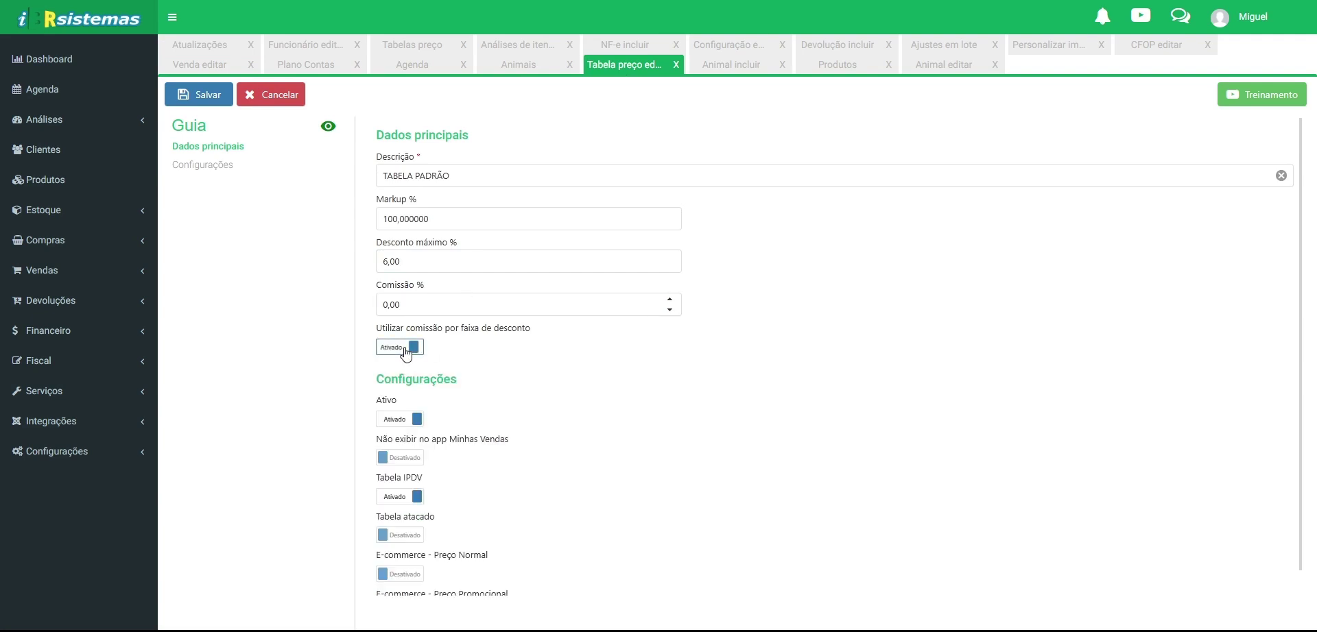
pyautogui.click(427, 381)
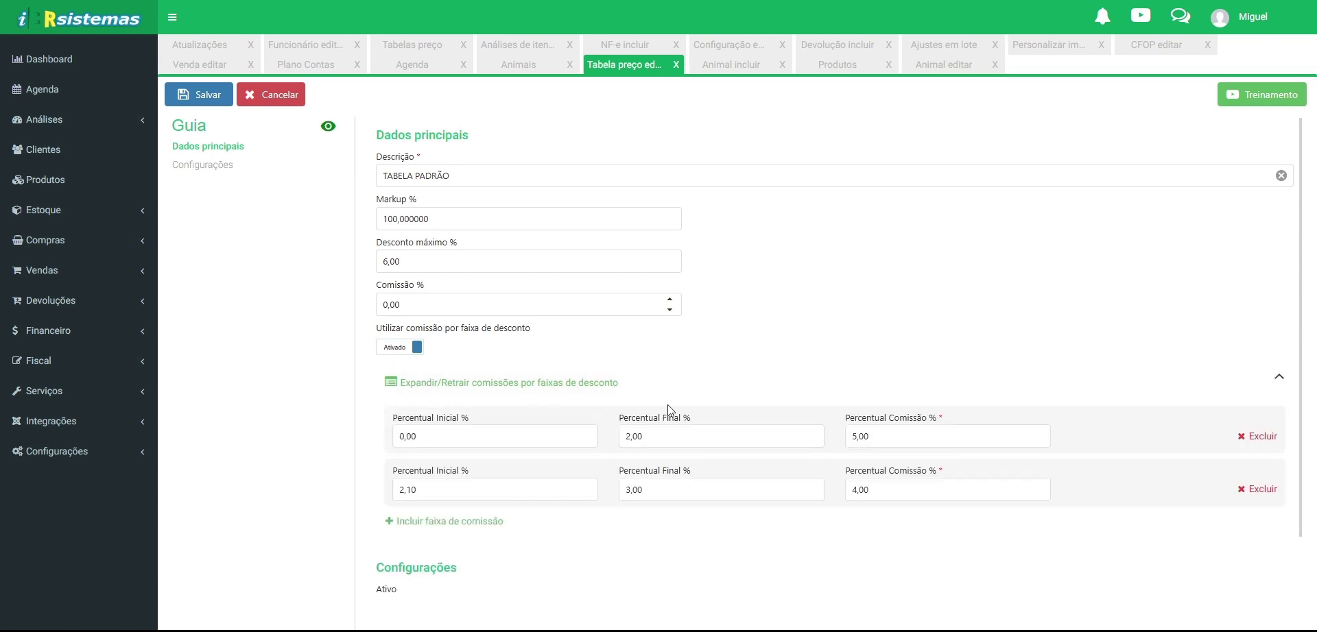
# Examine the initial, final and commission percentages of the first discount range in the price table.
pyautogui.scroll(-2, 542, 475)
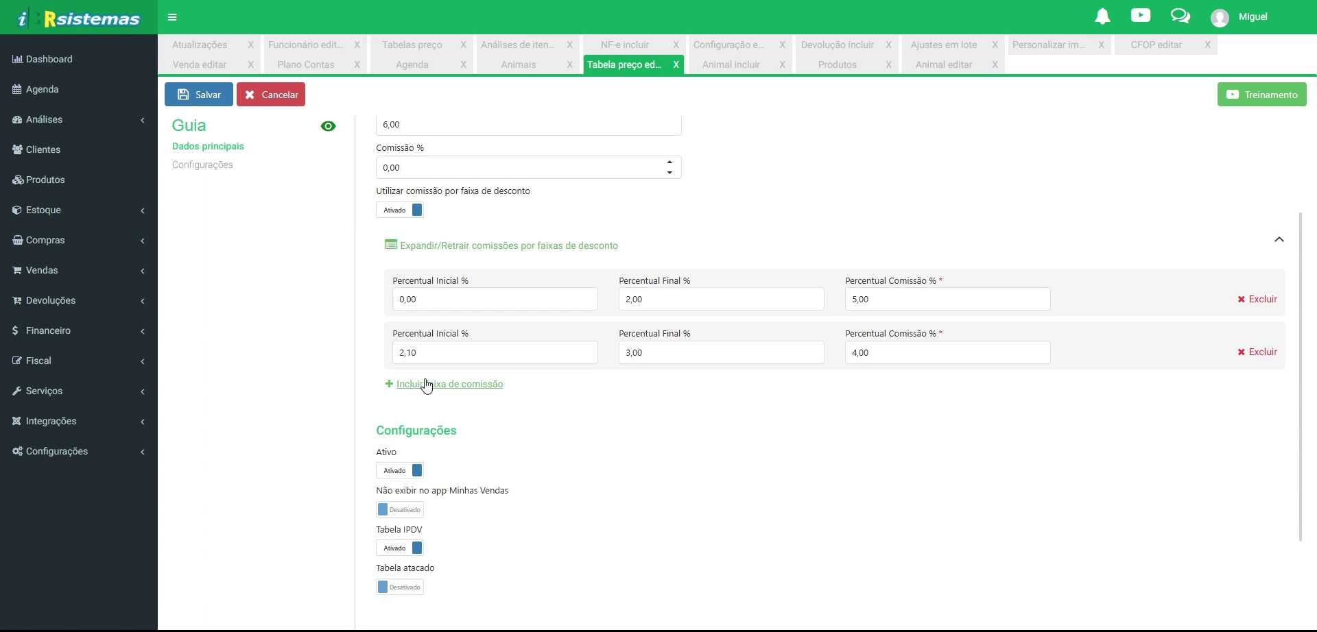
pyautogui.click(455, 304)
pyautogui.click(440, 302)
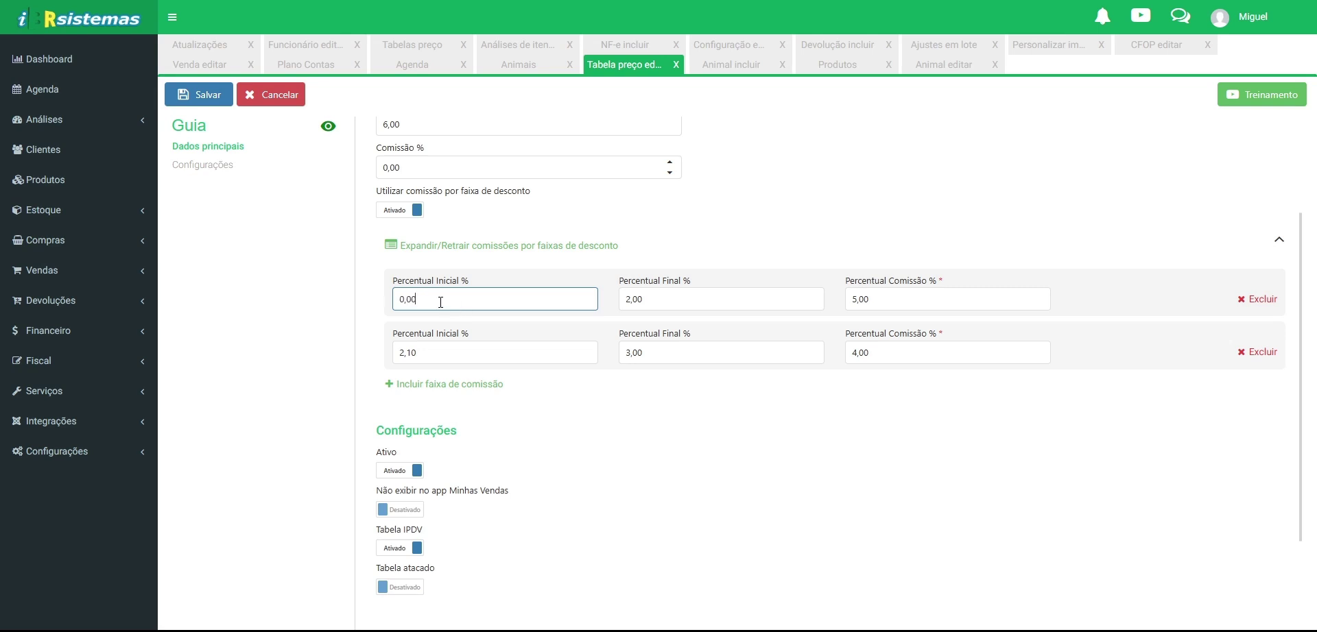
pyautogui.doubleClick(438, 292)
pyautogui.doubleClick(675, 302)
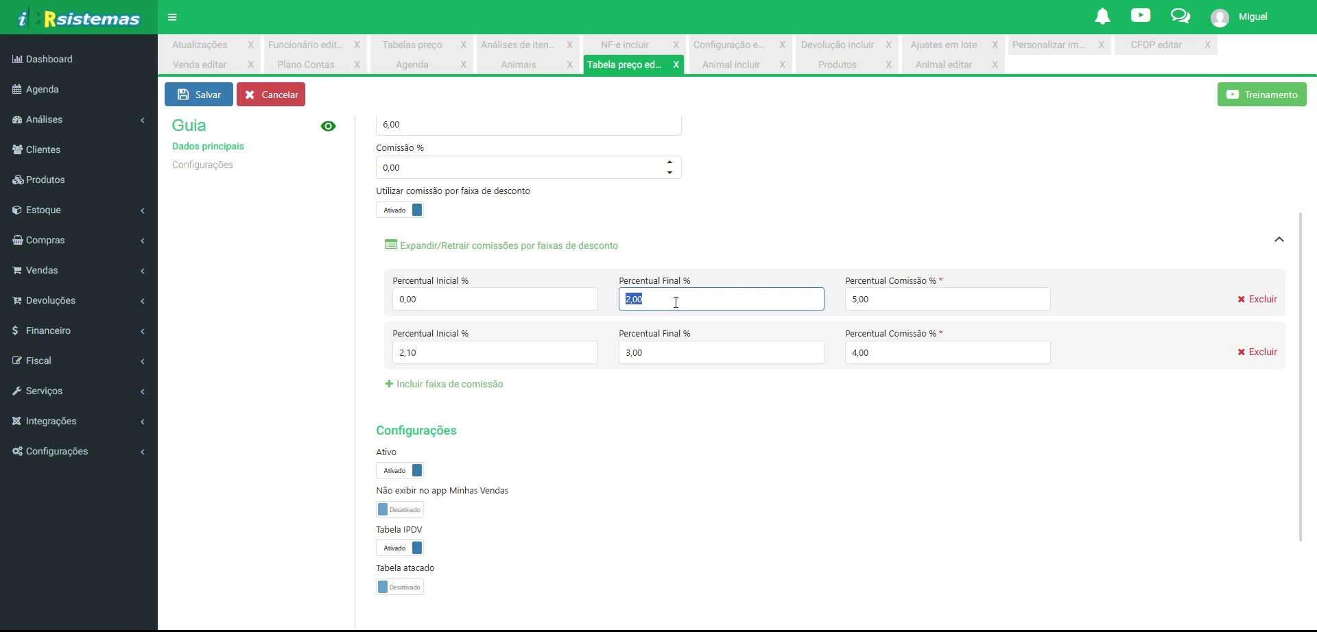
pyautogui.doubleClick(911, 298)
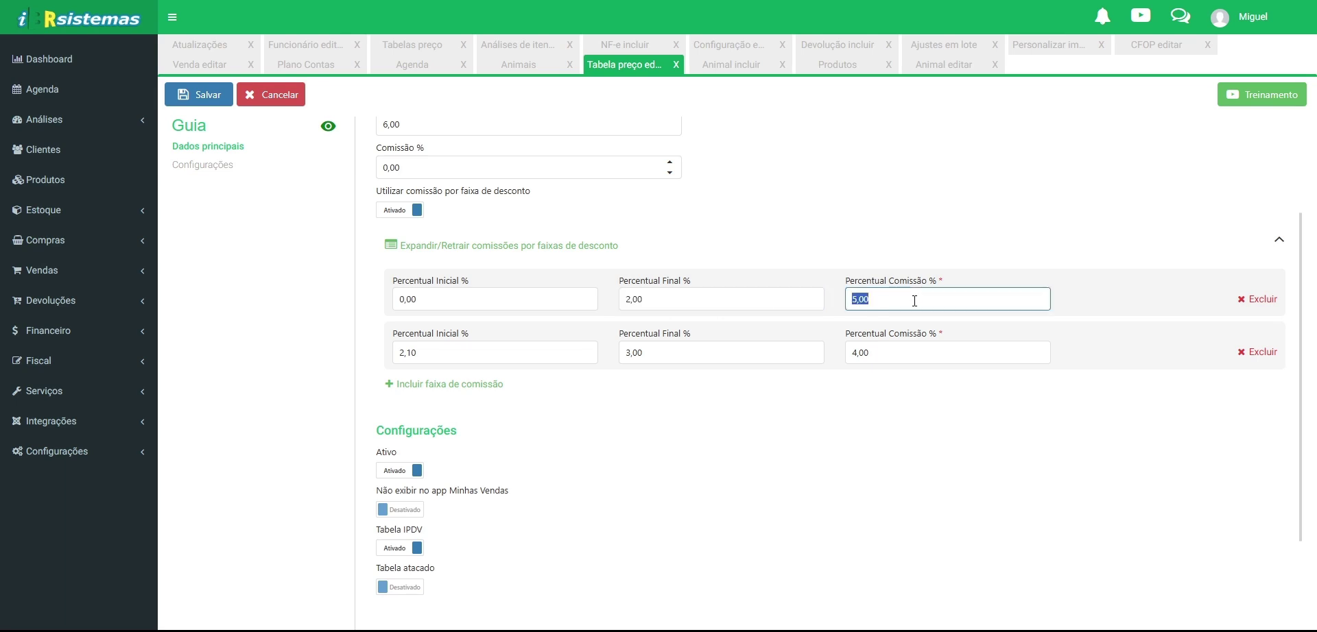
pyautogui.click(491, 306)
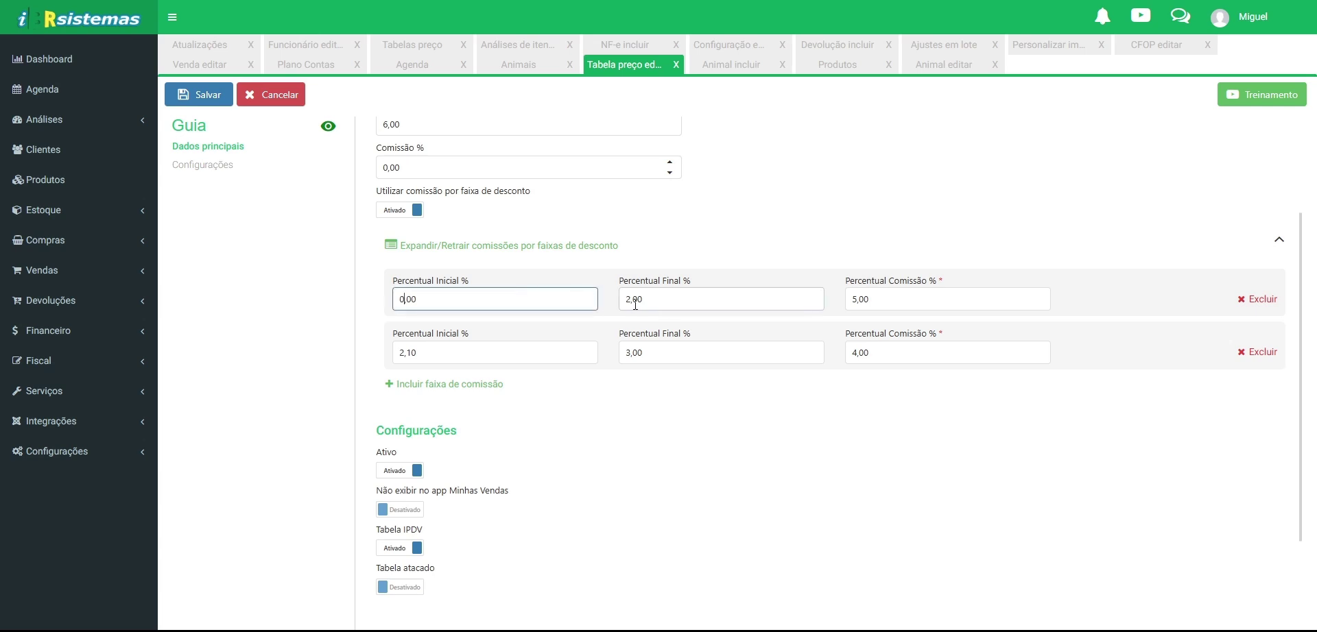
pyautogui.click(615, 310)
pyautogui.click(586, 305)
pyautogui.click(652, 300)
pyautogui.click(591, 301)
pyautogui.click(653, 295)
pyautogui.click(515, 301)
pyautogui.click(630, 295)
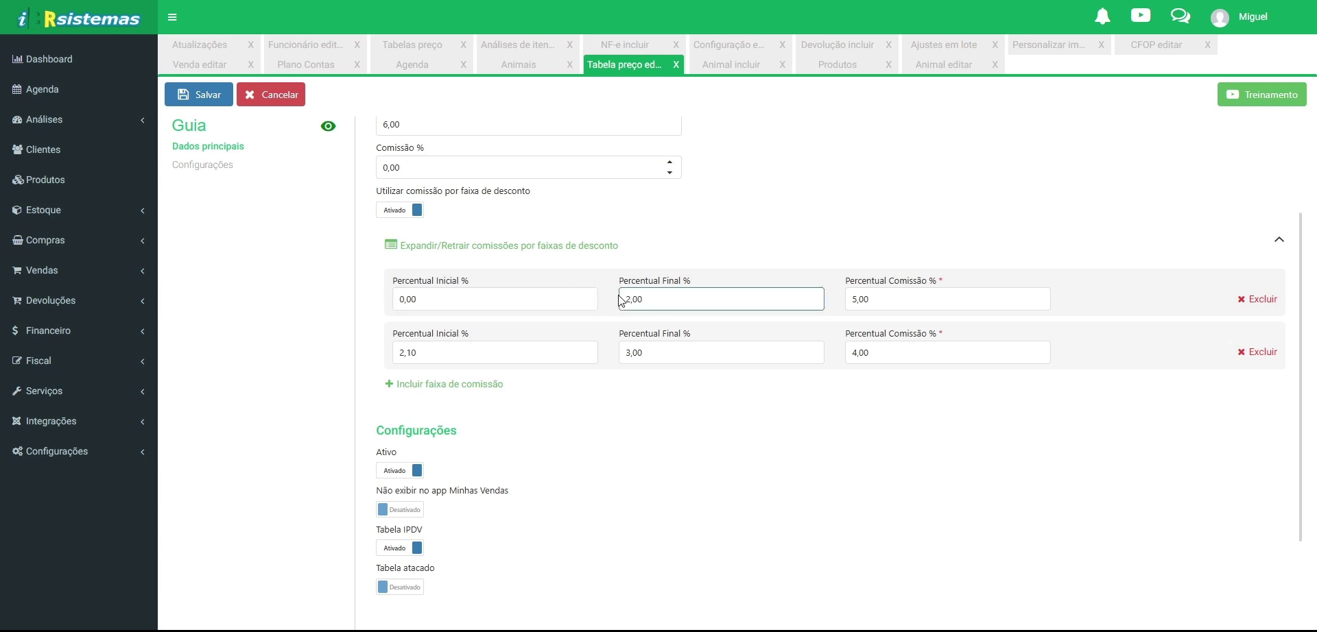
pyautogui.click(462, 299)
pyautogui.doubleClick(644, 298)
pyautogui.press('Tab')
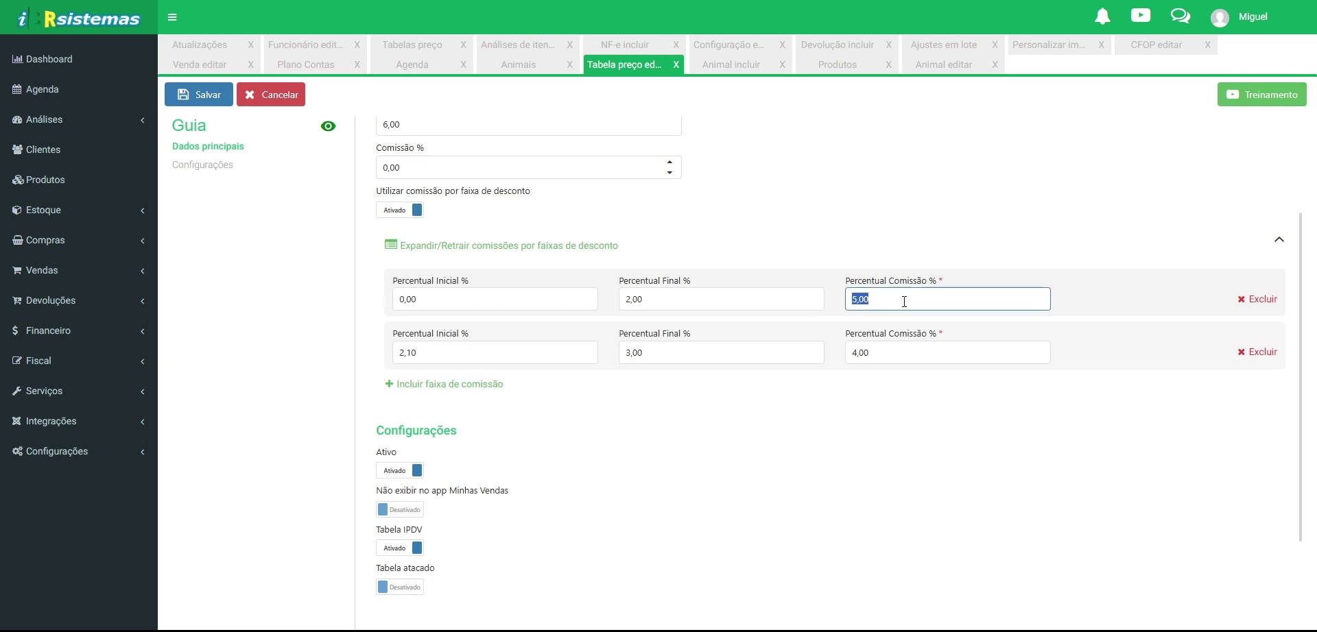
# Examine the initial, final and commission percentages of the second discount range.
pyautogui.click(439, 350)
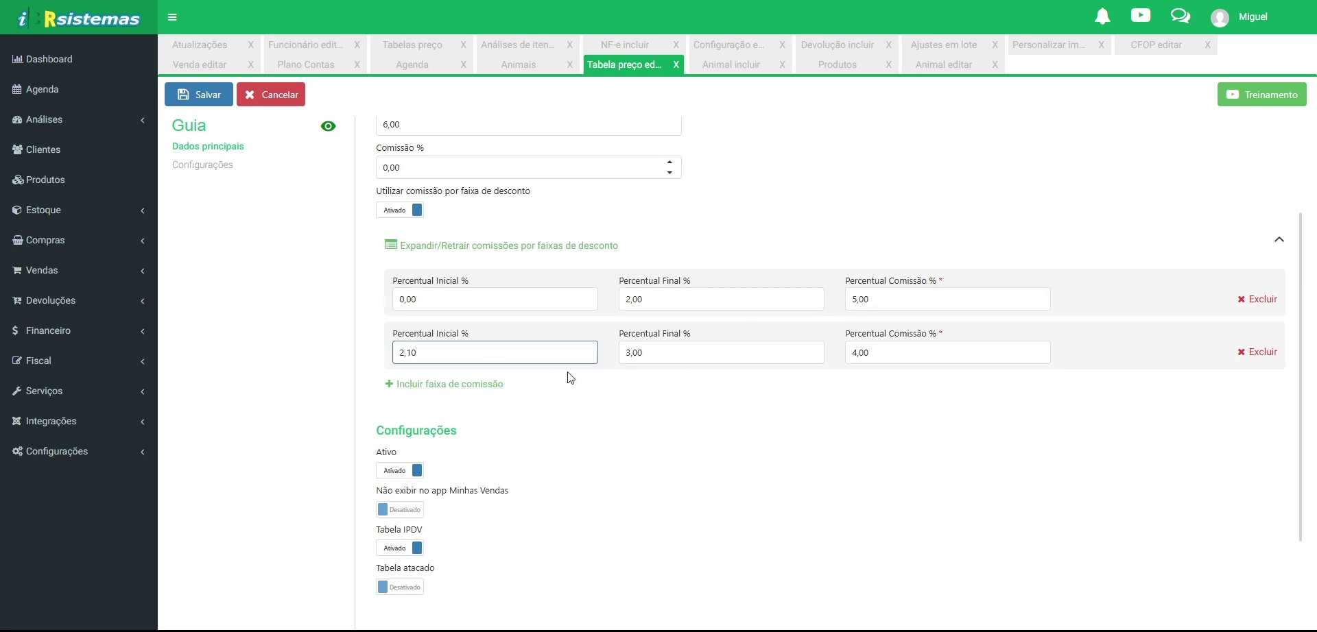
pyautogui.press('Tab')
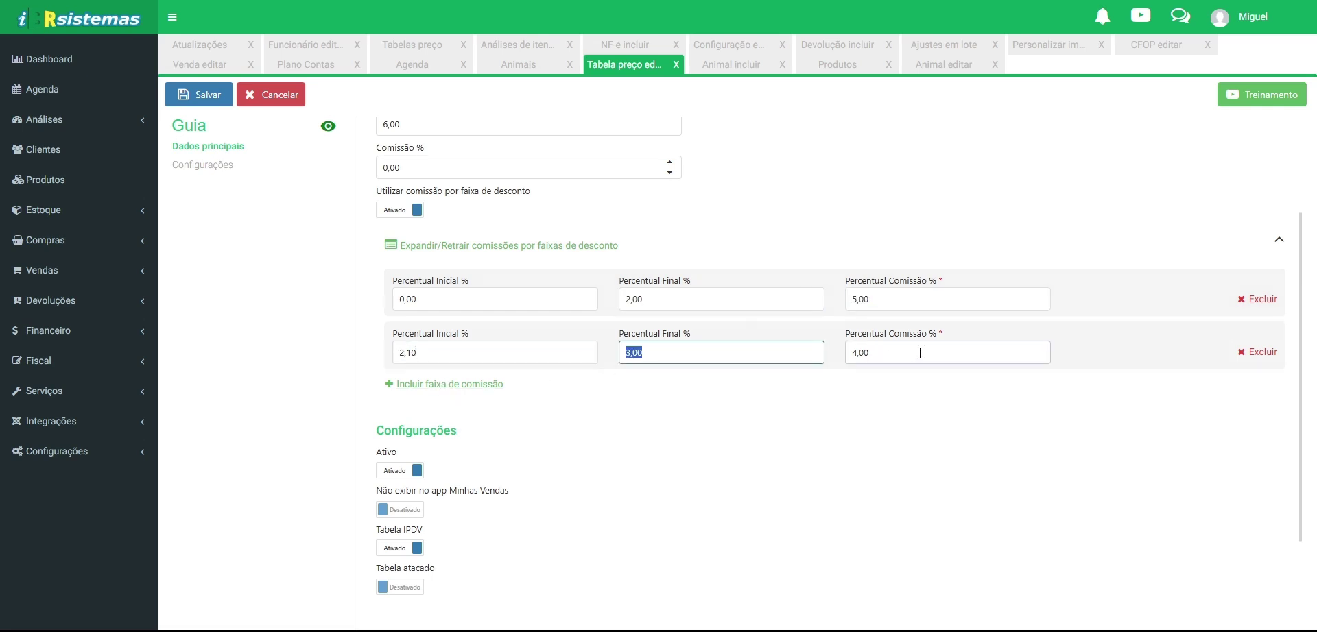
pyautogui.click(920, 352)
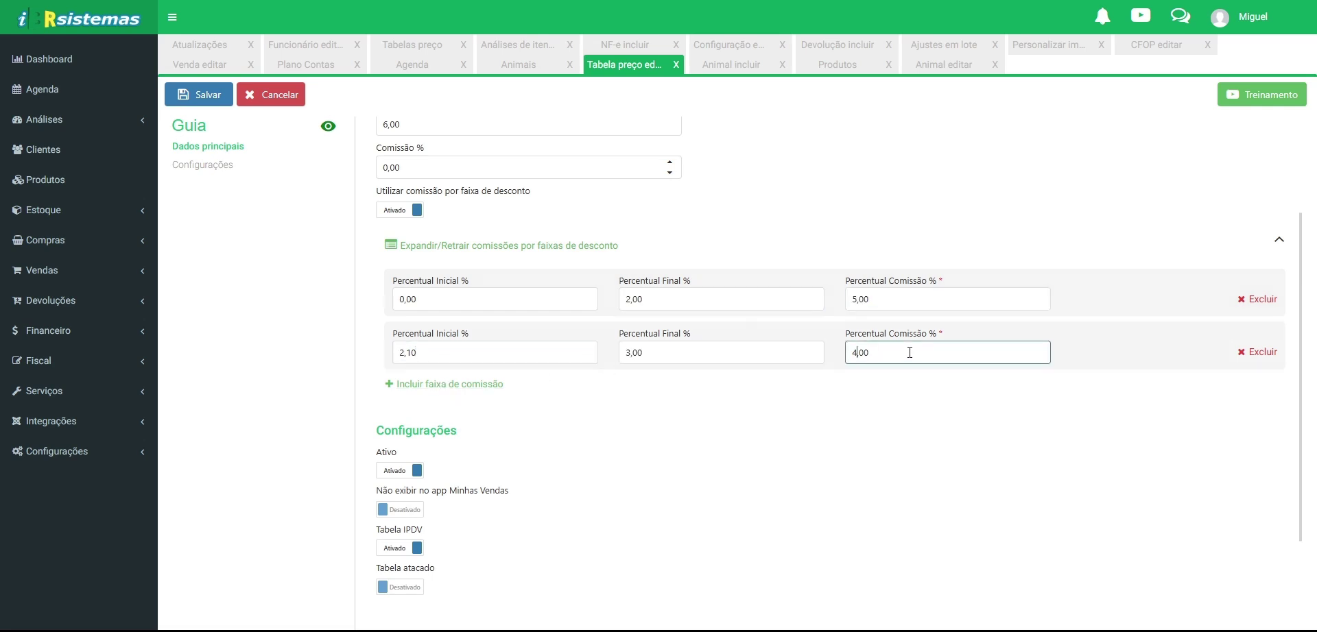
# Read the release note on simultaneous access control for NF-e and NFS-e records.
pyautogui.click(215, 46)
pyautogui.scroll(-1, 294, 229)
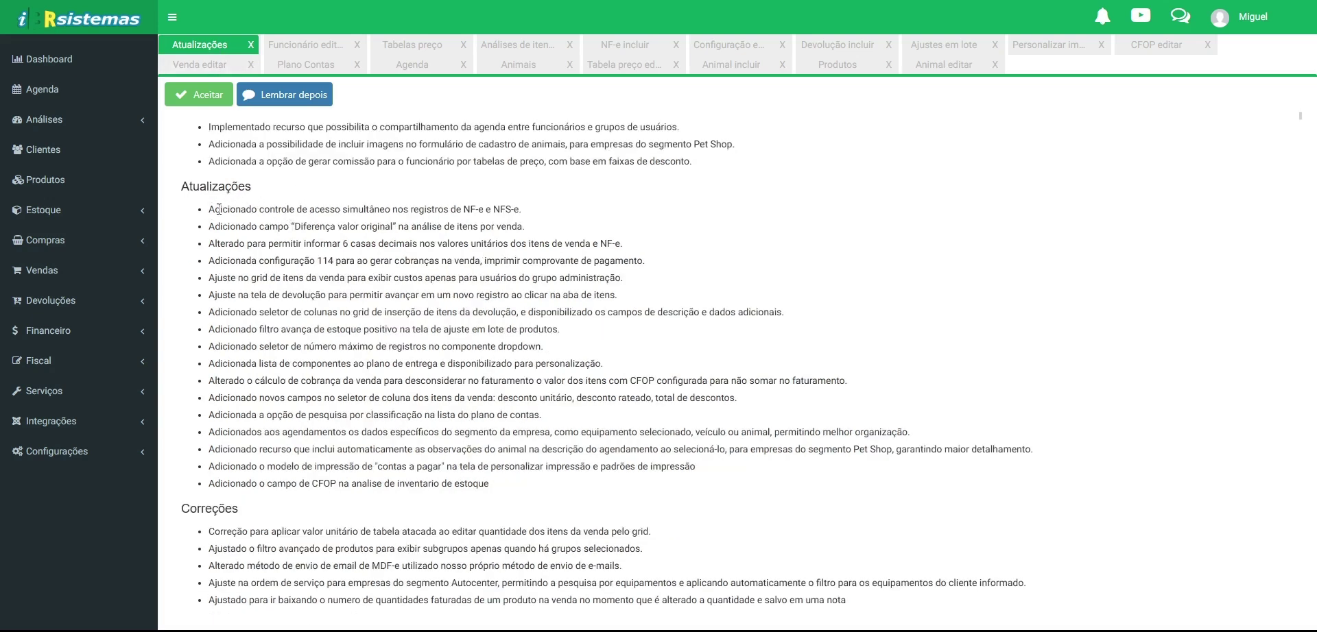
pyautogui.moveTo(208, 210); pyautogui.dragTo(517, 215)
pyautogui.click(534, 217)
# View the Diferença valor original R$ field in the column selector of the sales item analysis, and close the selector.
pyautogui.click(518, 46)
pyautogui.click(184, 145)
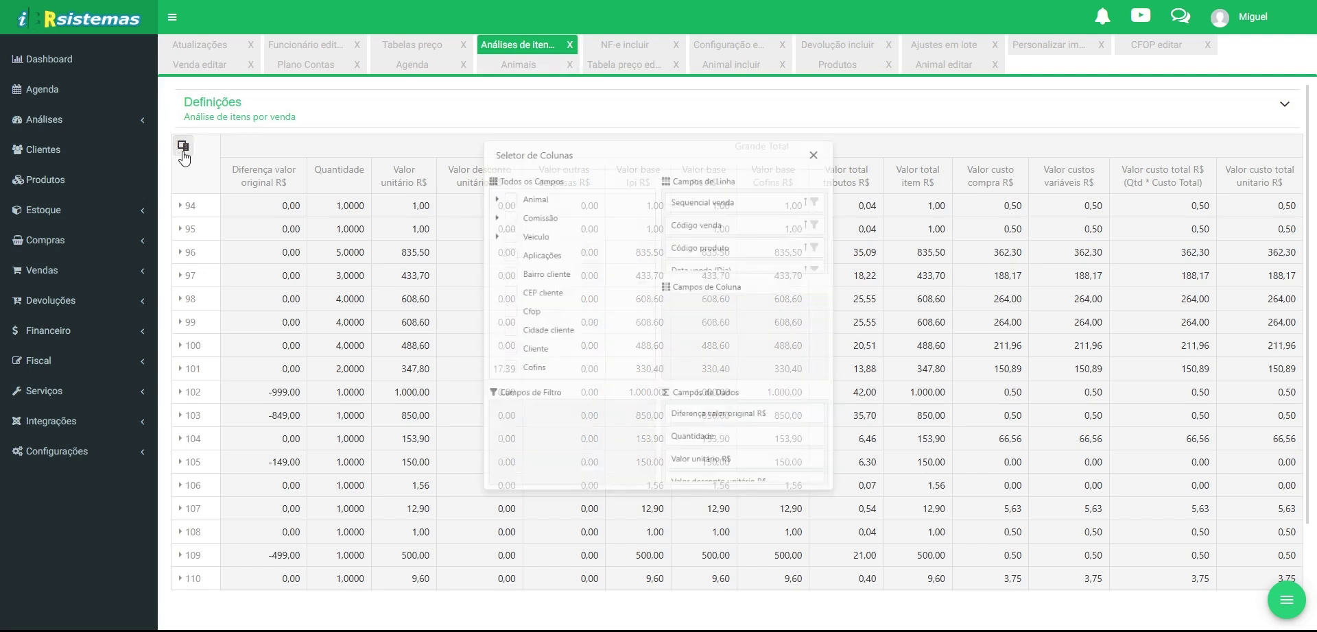
pyautogui.moveTo(719, 438)
pyautogui.mouseDown()
pyautogui.moveTo(729, 443)
pyautogui.moveTo(729, 343)
pyautogui.moveTo(705, 438)
pyautogui.moveTo(691, 440)
pyautogui.moveTo(720, 446)
pyautogui.moveTo(707, 445)
pyautogui.mouseUp()
pyautogui.click(841, 129)
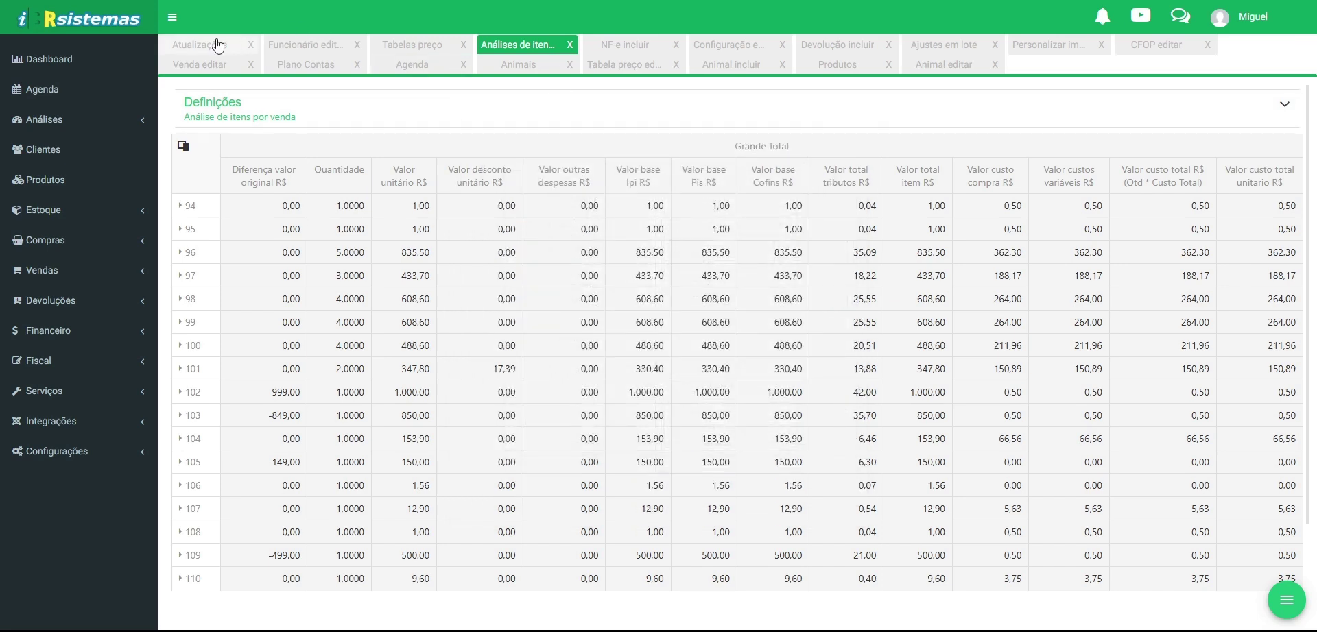
# Read the release note on six decimal places for unit values and open item 1 of the NF-e for editing.
pyautogui.click(218, 44)
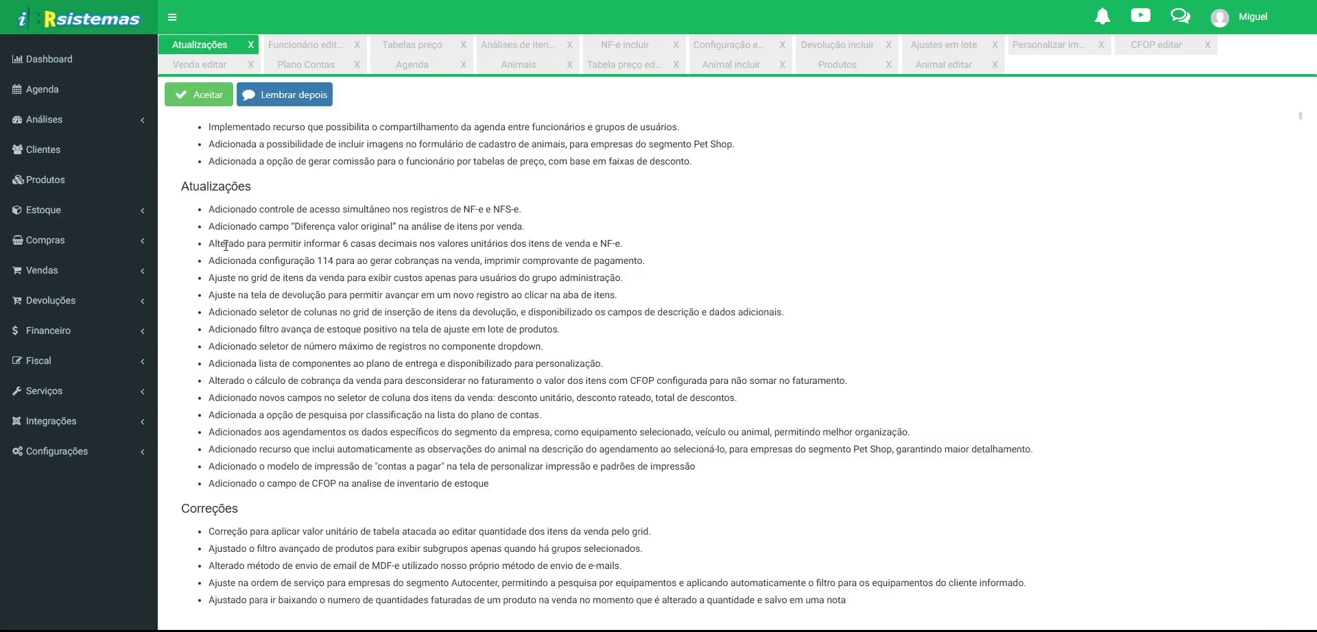
pyautogui.moveTo(209, 245); pyautogui.dragTo(416, 251)
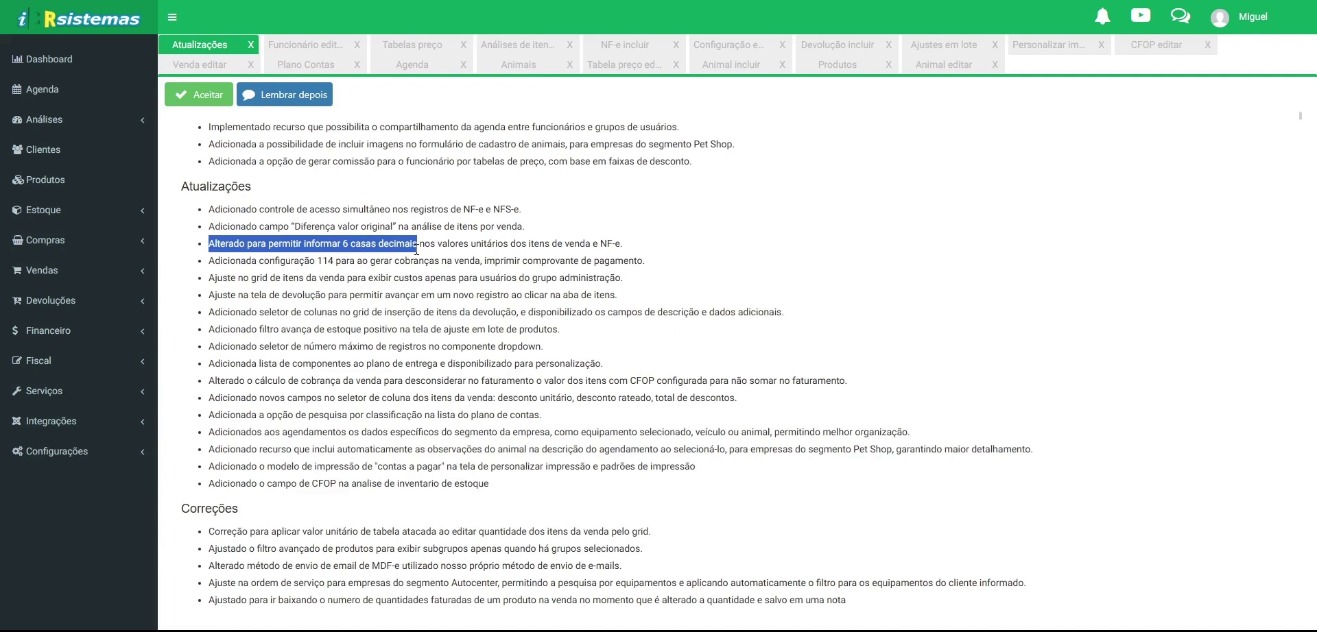
pyautogui.click(631, 47)
pyautogui.doubleClick(644, 242)
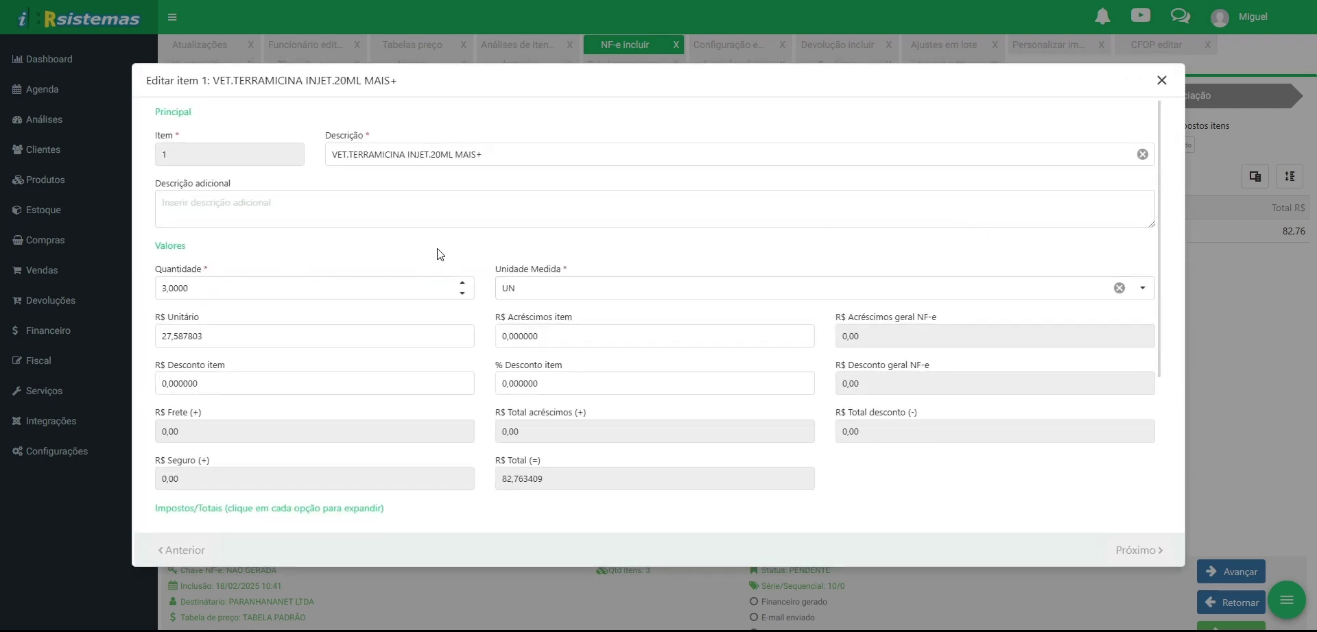
# Examine the decimal places in the NF-e item's R$ Unitário and R$ Total fields.
pyautogui.click(303, 333)
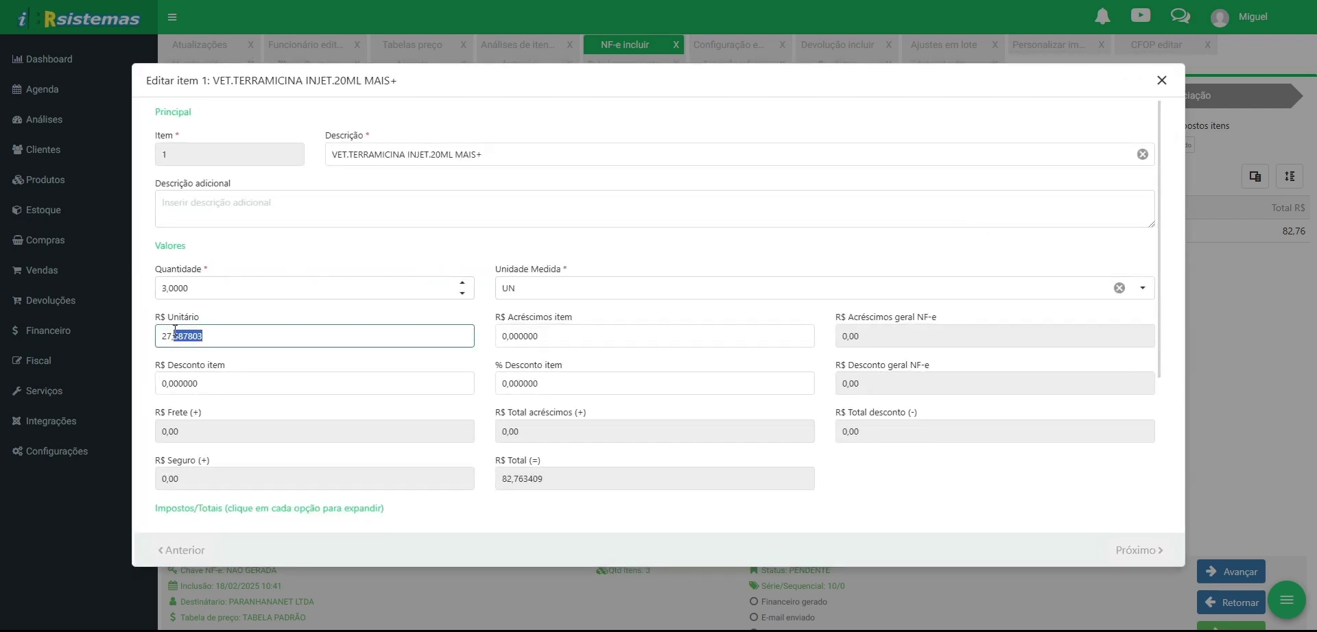
pyautogui.moveTo(173, 336); pyautogui.dragTo(211, 335)
pyautogui.scroll(-1, 608, 430)
pyautogui.click(617, 411)
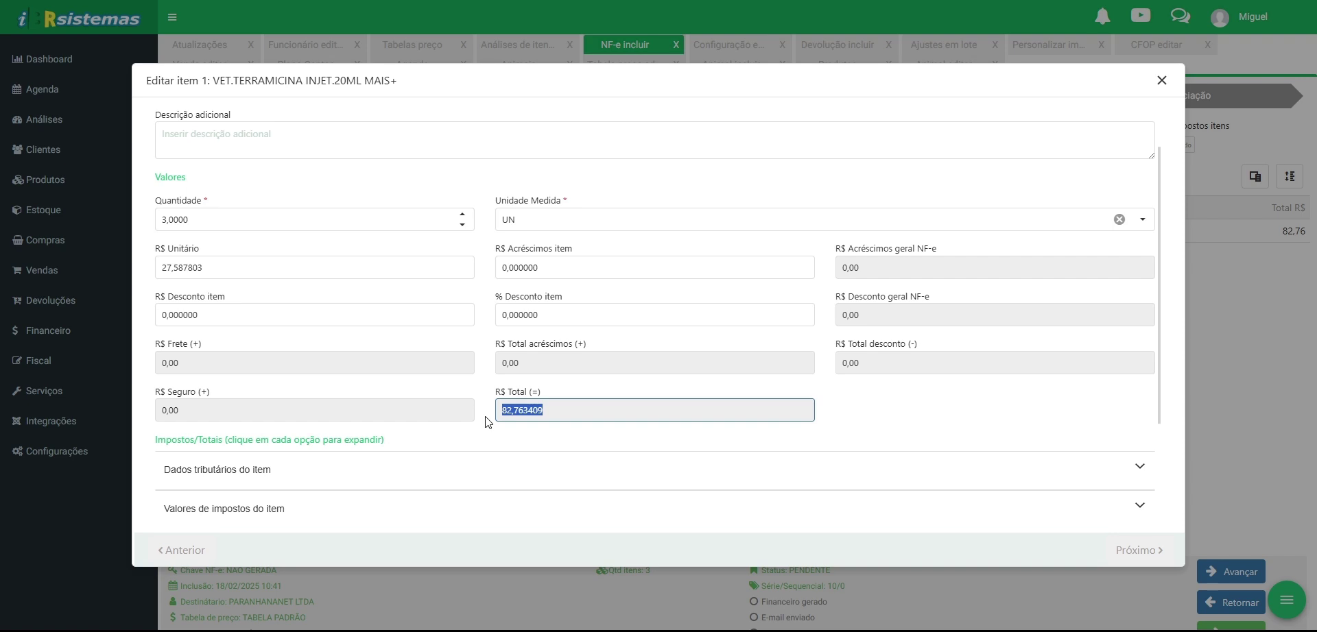
pyautogui.moveTo(543, 410); pyautogui.dragTo(520, 413)
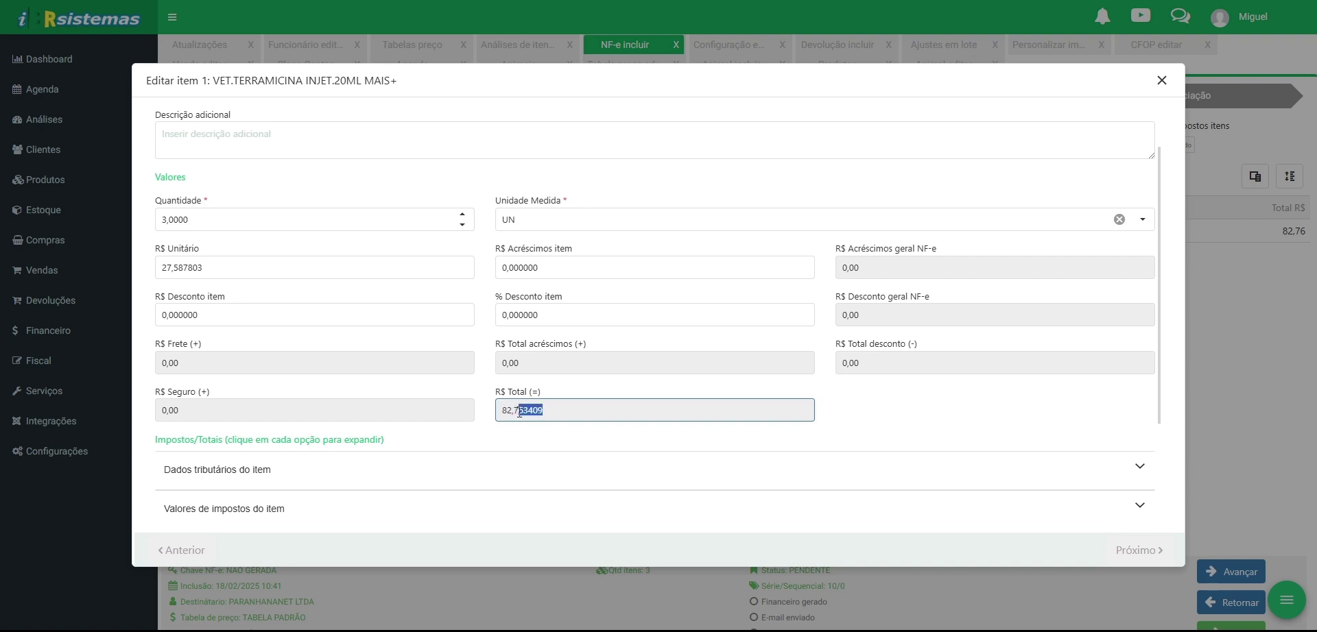
# Close the NF-e item, open configuration 114 for printing a payment receipt when generating sale charges, and set Ativo to enabled.
pyautogui.click(1264, 240)
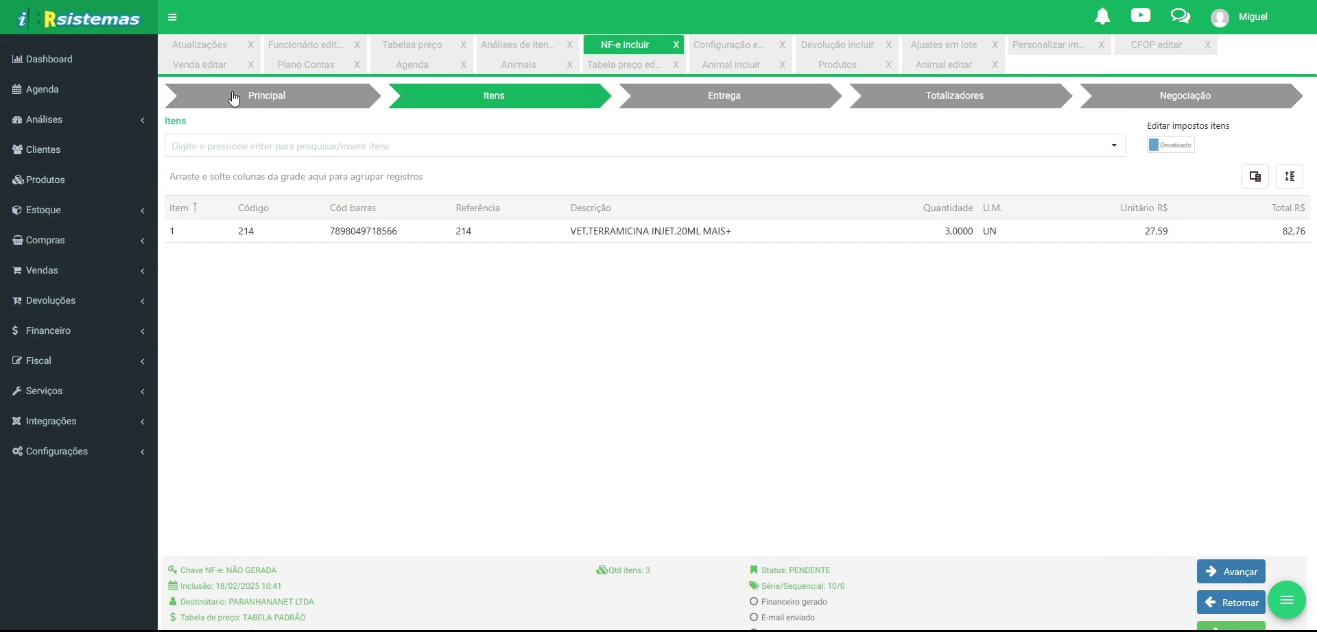
pyautogui.click(219, 55)
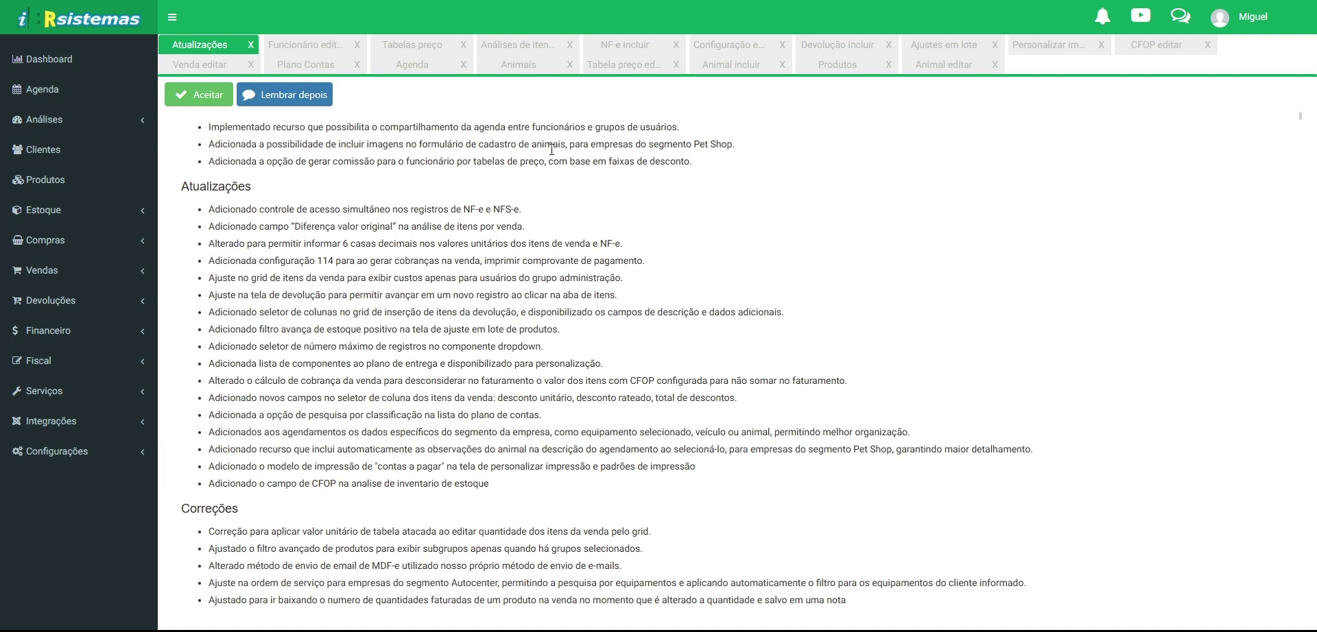
pyautogui.click(727, 46)
pyautogui.moveTo(476, 182); pyautogui.dragTo(357, 173)
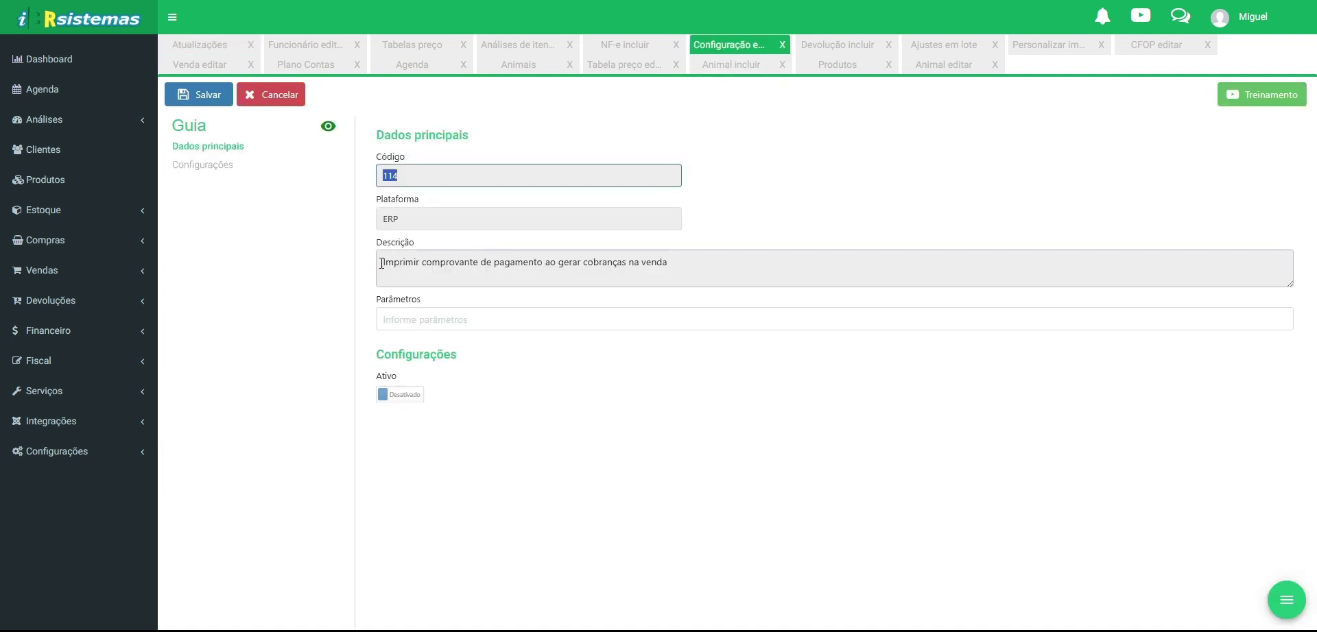
pyautogui.moveTo(381, 264); pyautogui.dragTo(539, 271)
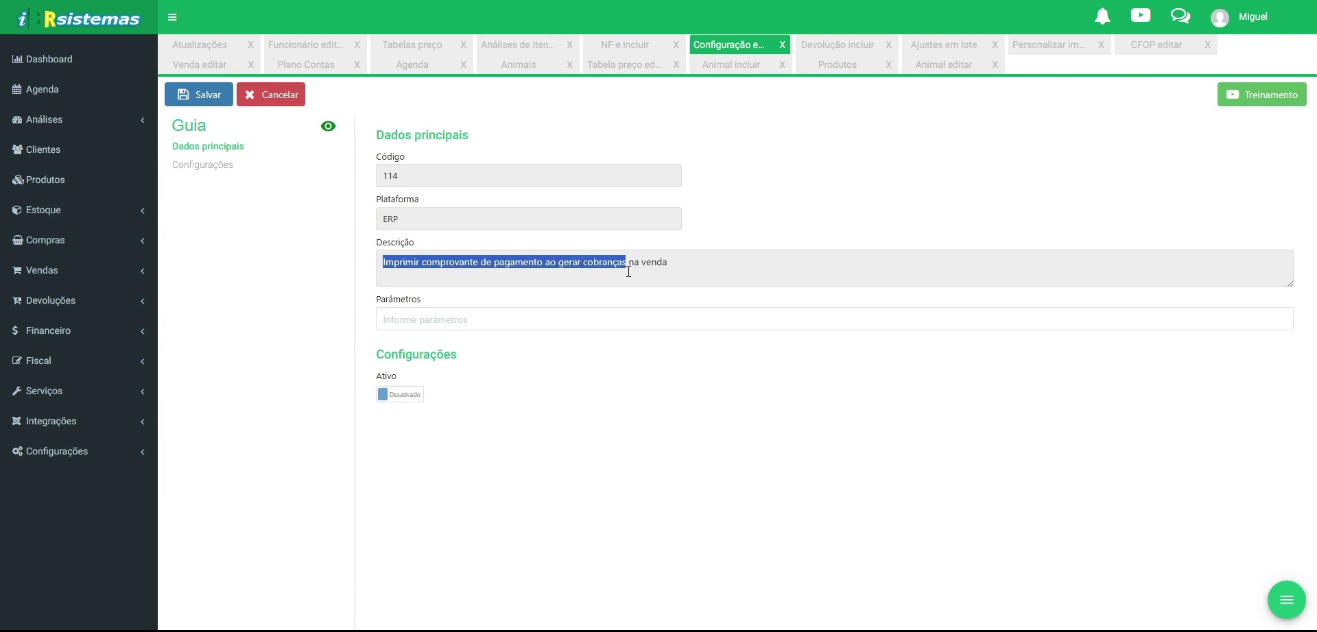
pyautogui.click(400, 395)
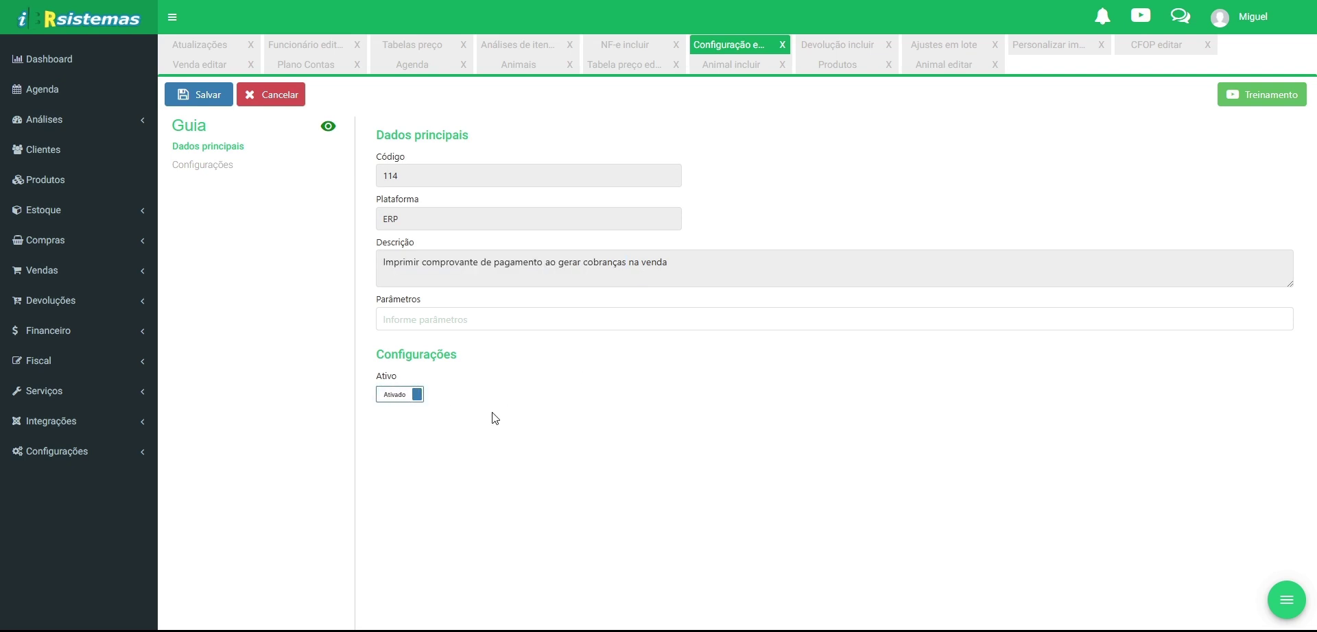
# Read the release notes on advancing the return screen through its items stage and on the return items column selector.
pyautogui.click(206, 46)
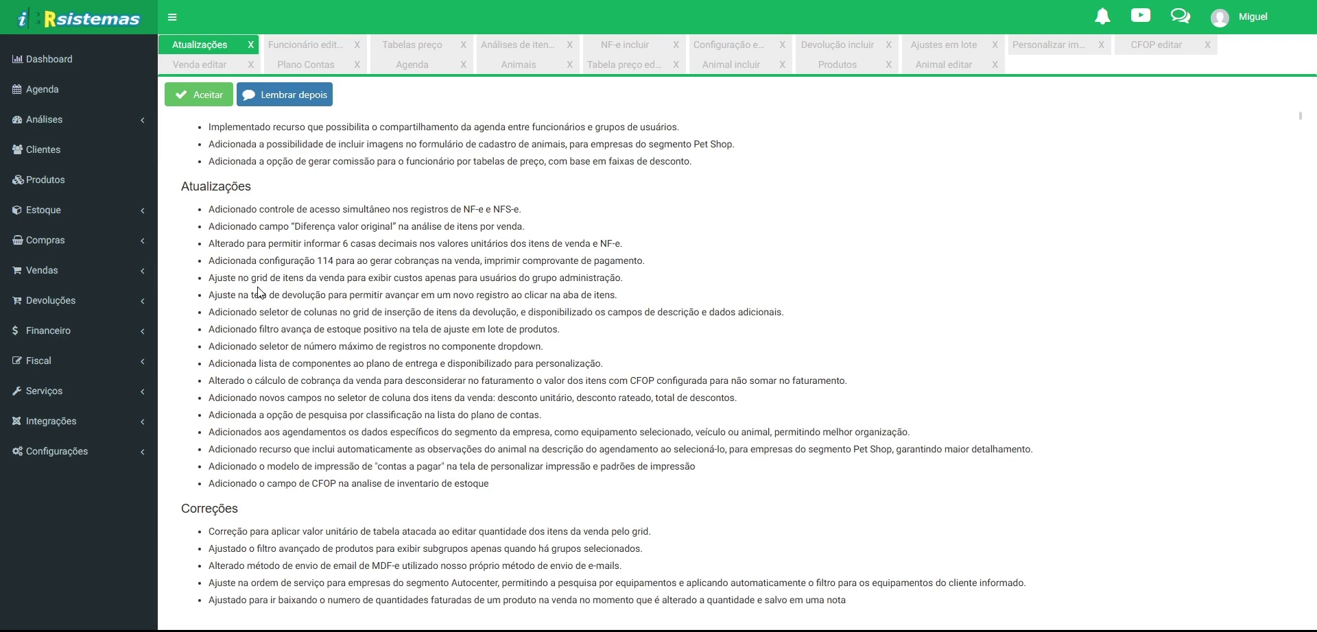
pyautogui.moveTo(209, 298); pyautogui.dragTo(610, 300)
pyautogui.moveTo(215, 312); pyautogui.dragTo(512, 317)
pyautogui.moveTo(526, 313); pyautogui.dragTo(772, 317)
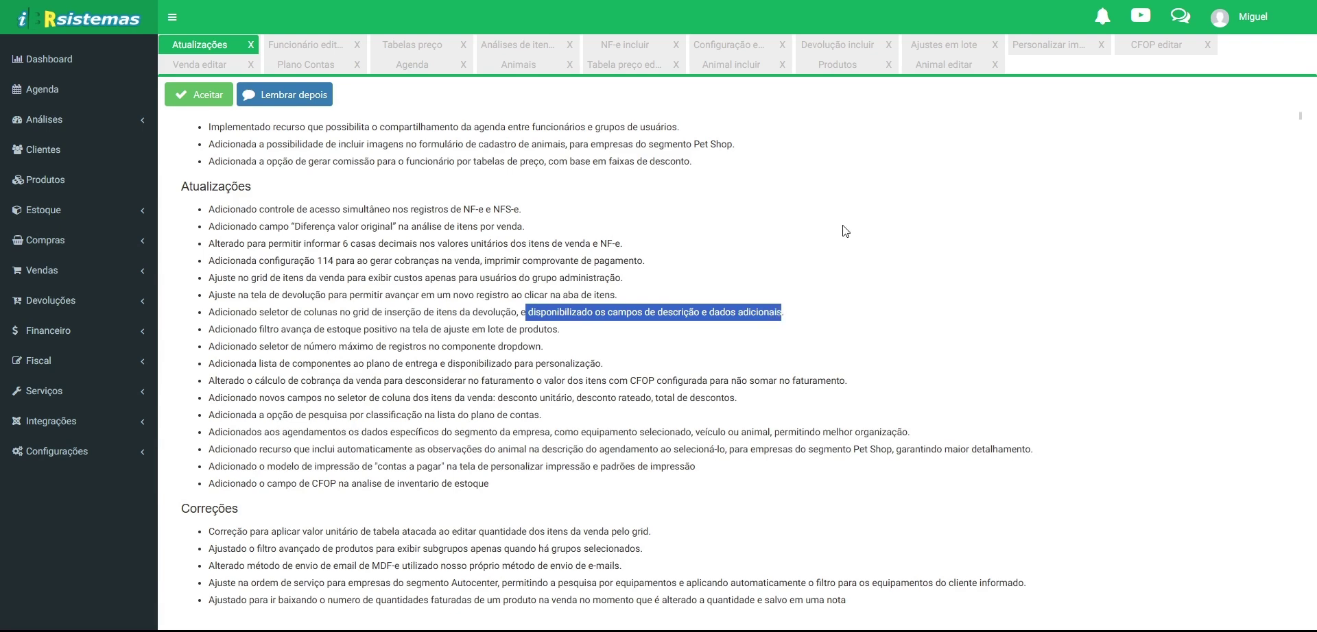
# View how the sales return moves between its Identificação da devolução, Itens and Negociação stages, ending on Itens.
pyautogui.click(842, 45)
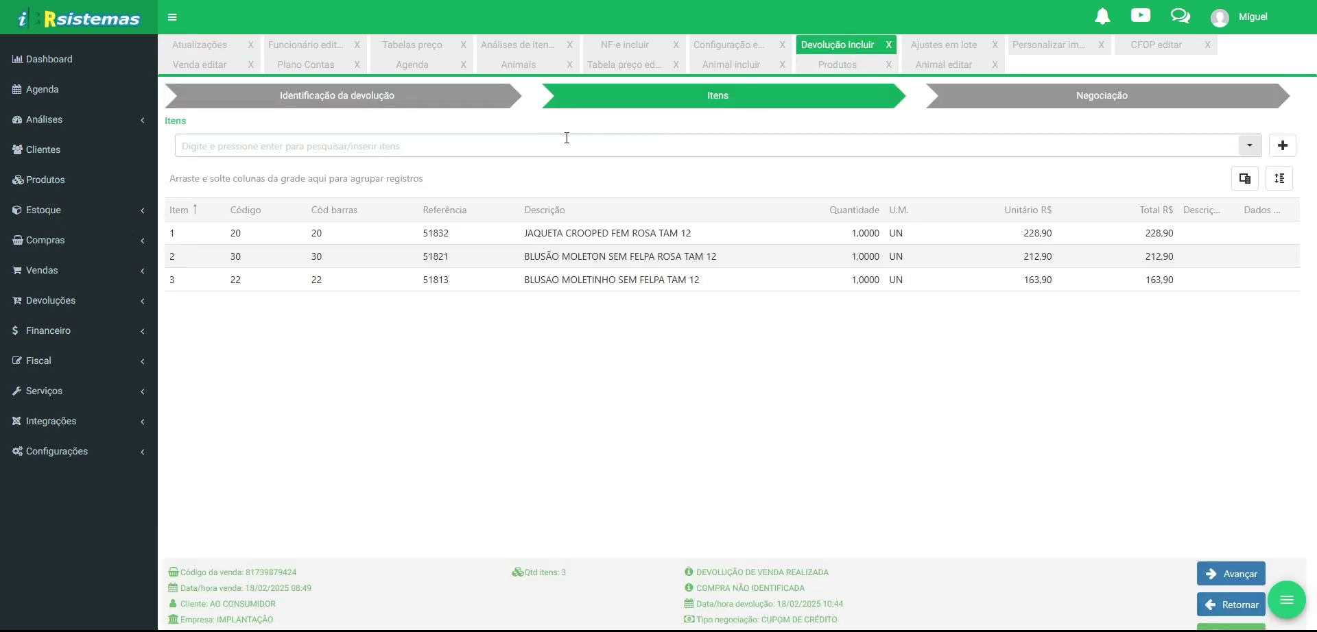
pyautogui.click(998, 101)
pyautogui.click(600, 96)
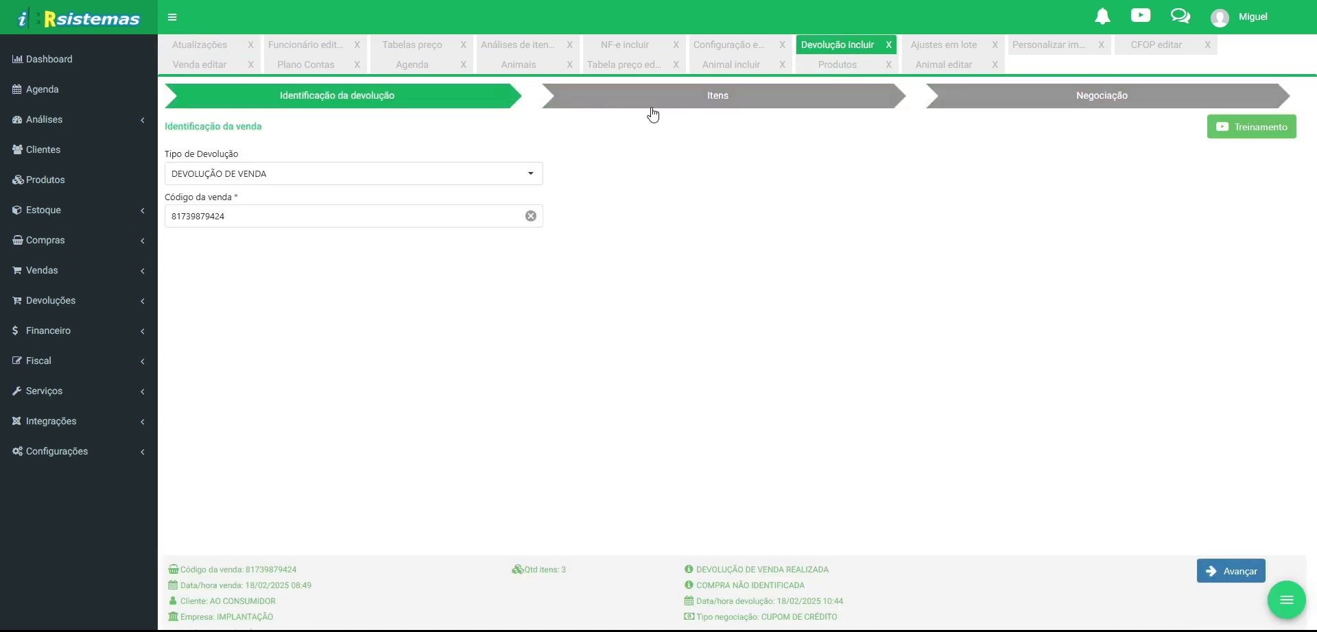
pyautogui.click(1237, 578)
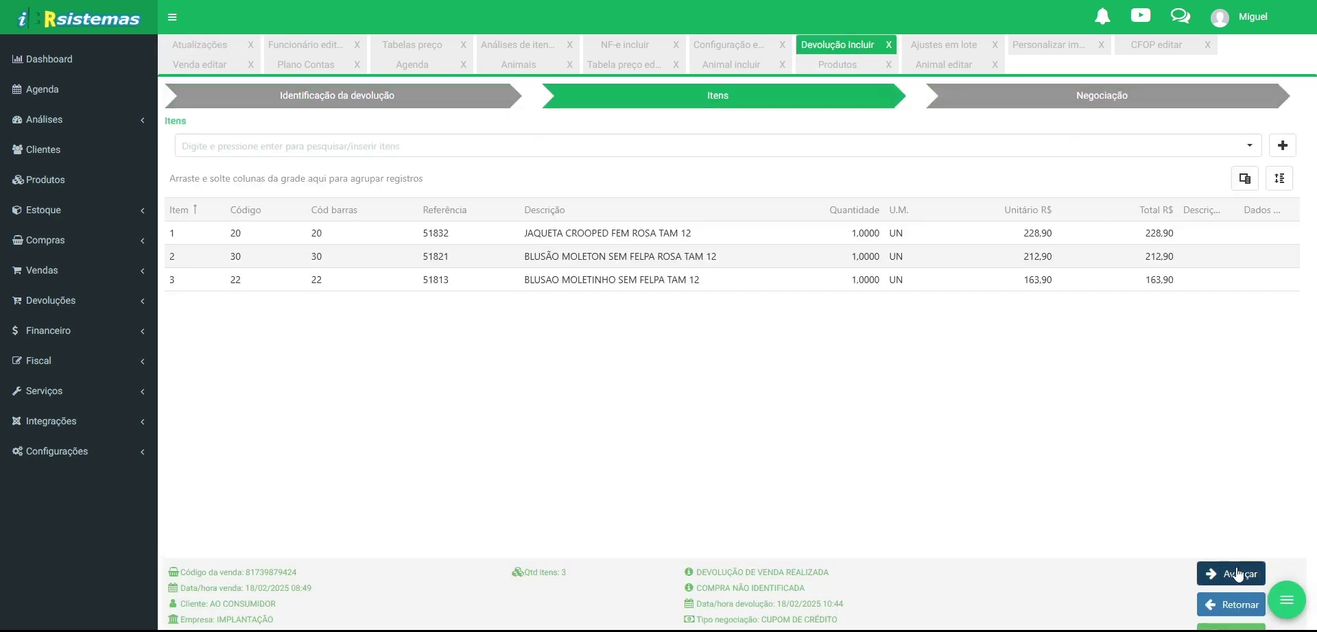
pyautogui.click(1235, 573)
pyautogui.click(1224, 602)
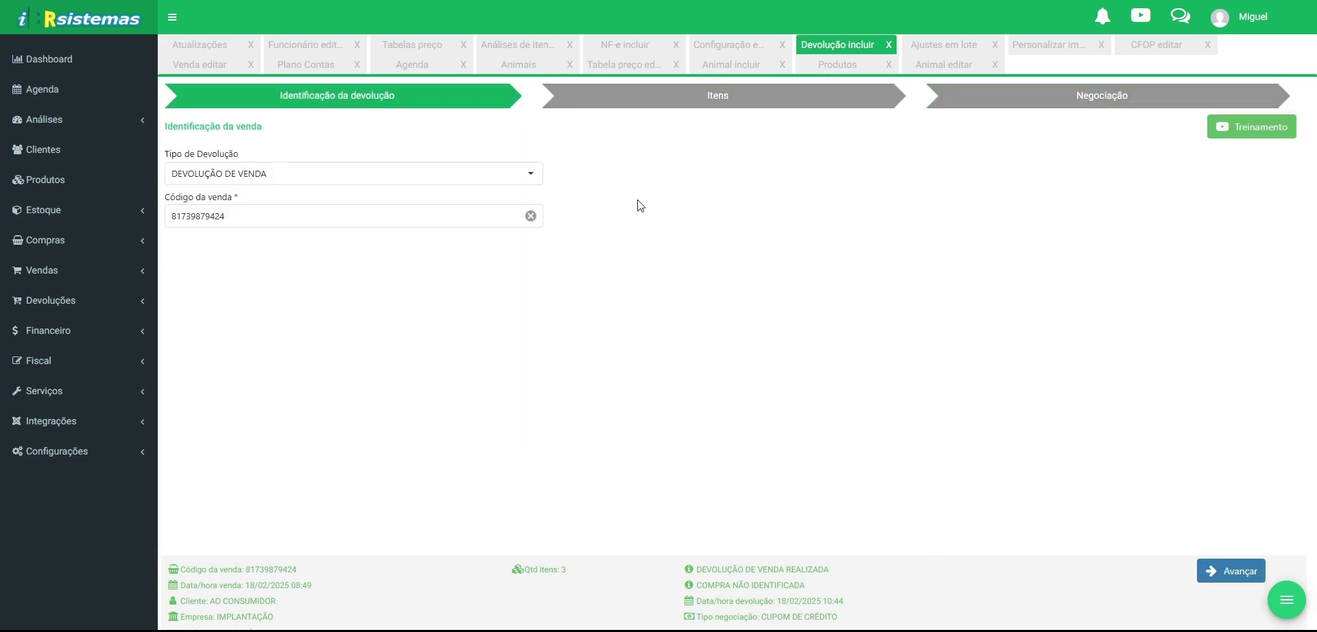
pyautogui.click(598, 101)
pyautogui.click(1055, 102)
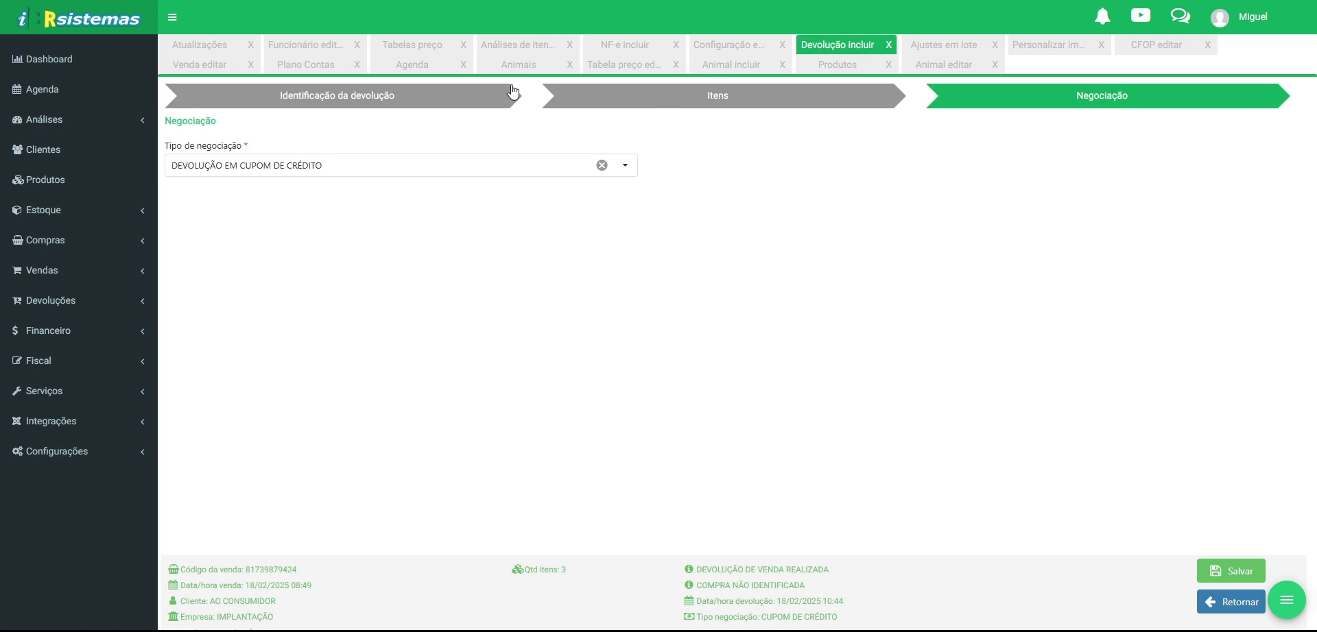
pyautogui.click(631, 108)
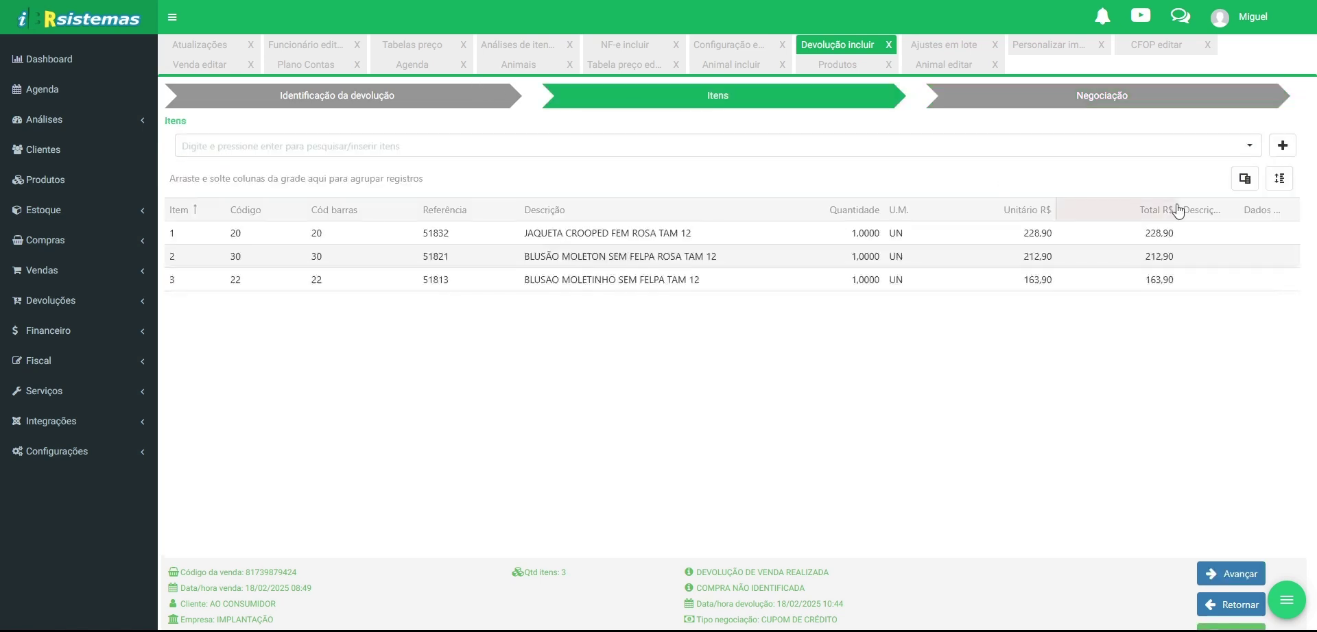
# Examine the columns offered in the return's items grid and in its item insertion list, closing both column selectors.
pyautogui.click(1248, 181)
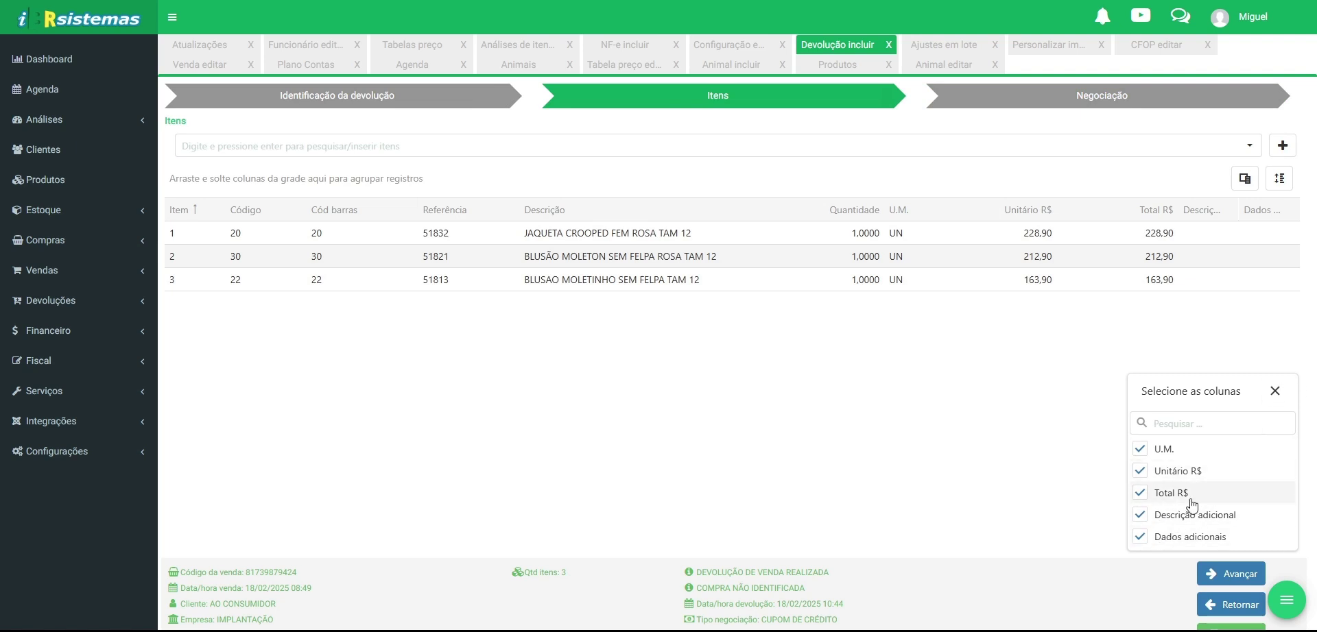
pyautogui.click(1275, 392)
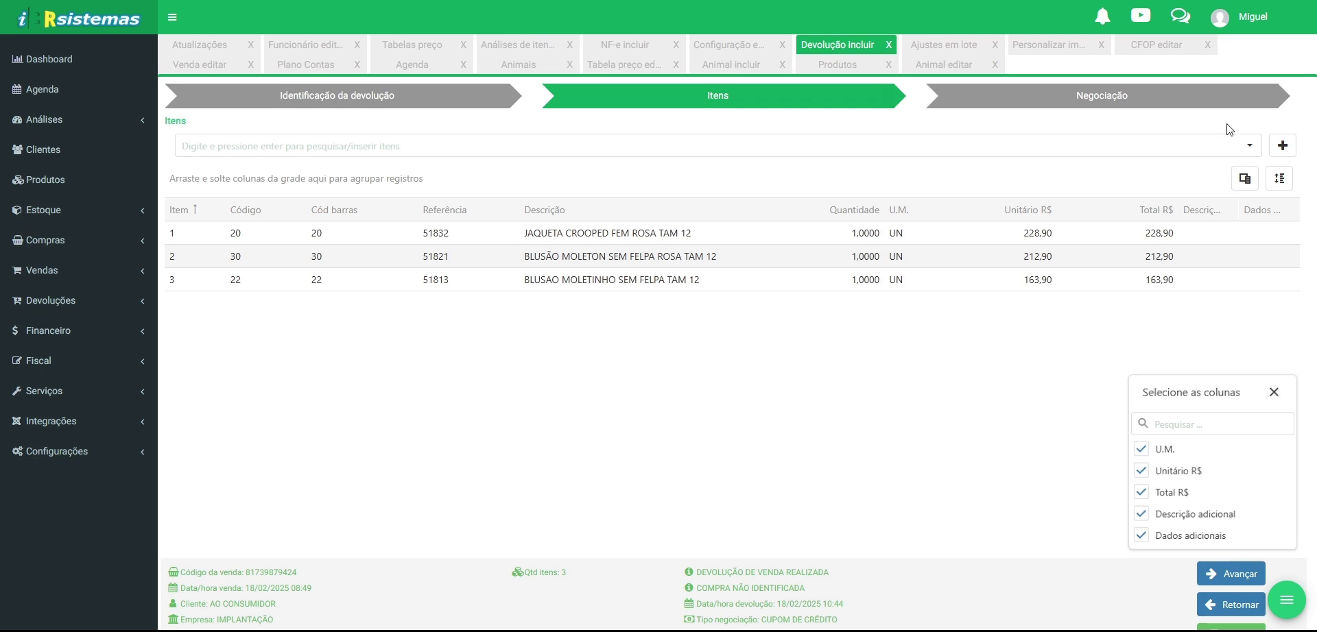
pyautogui.click(1249, 146)
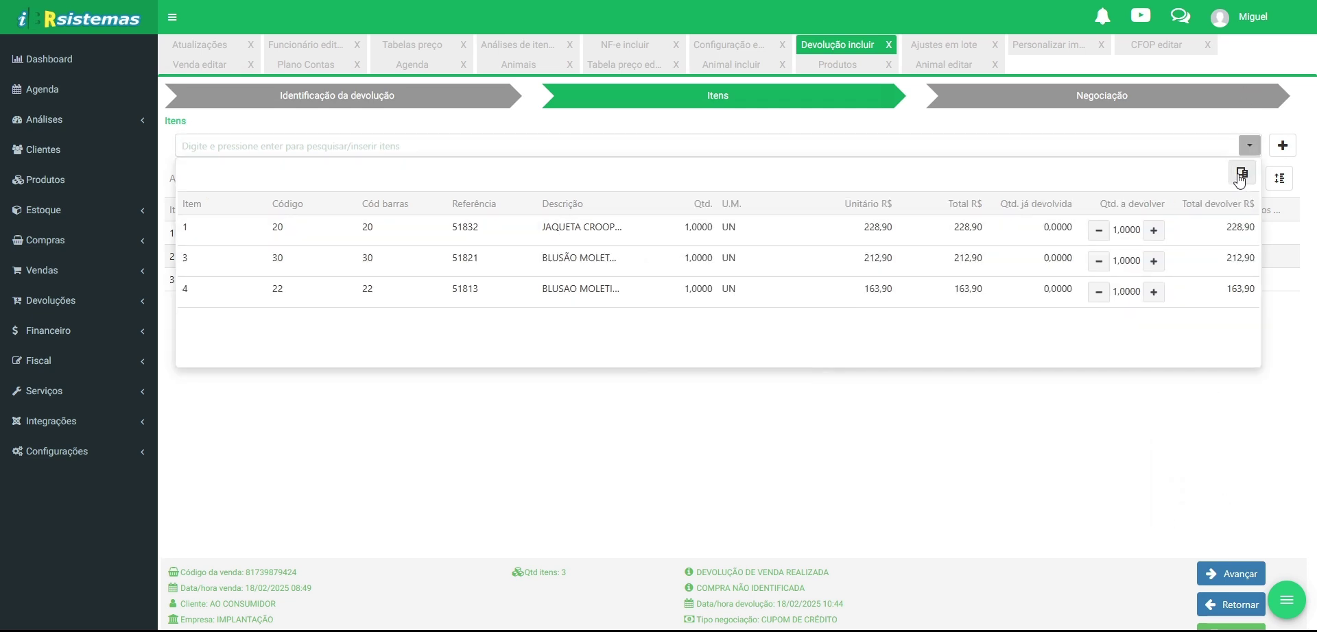
pyautogui.click(1240, 179)
pyautogui.scroll(-3, 1202, 302)
pyautogui.scroll(3, 1132, 283)
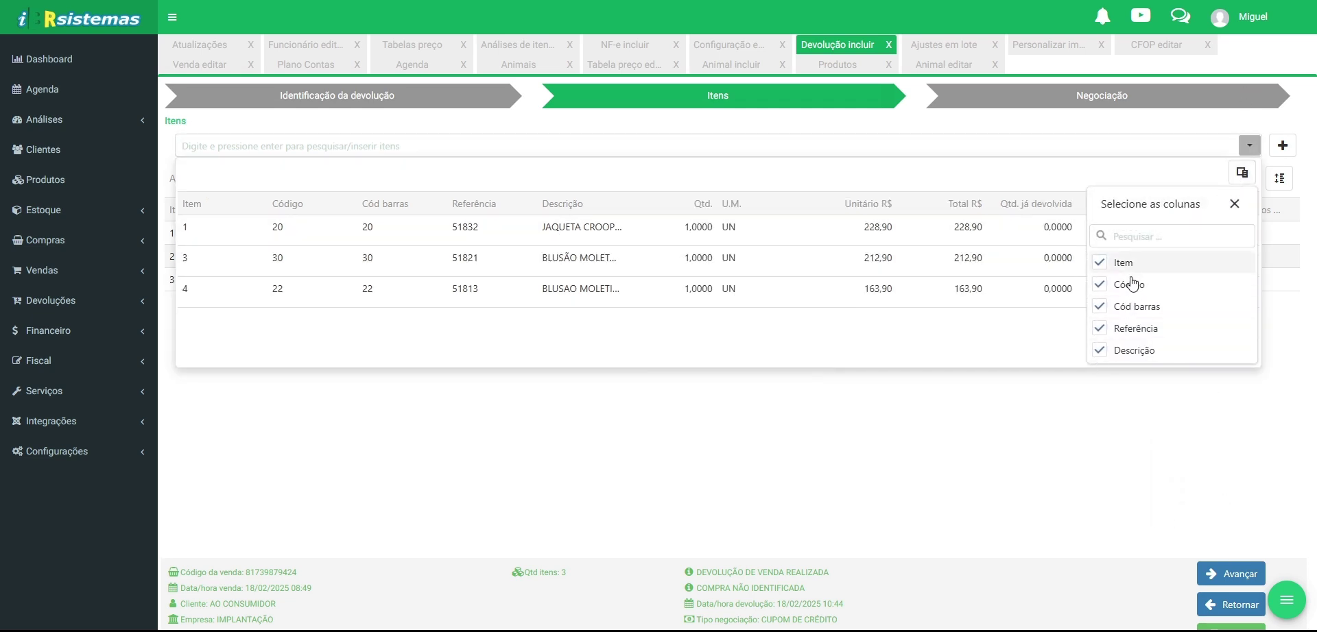
pyautogui.scroll(-3, 1121, 319)
pyautogui.scroll(3, 1125, 307)
pyautogui.scroll(-3, 1125, 288)
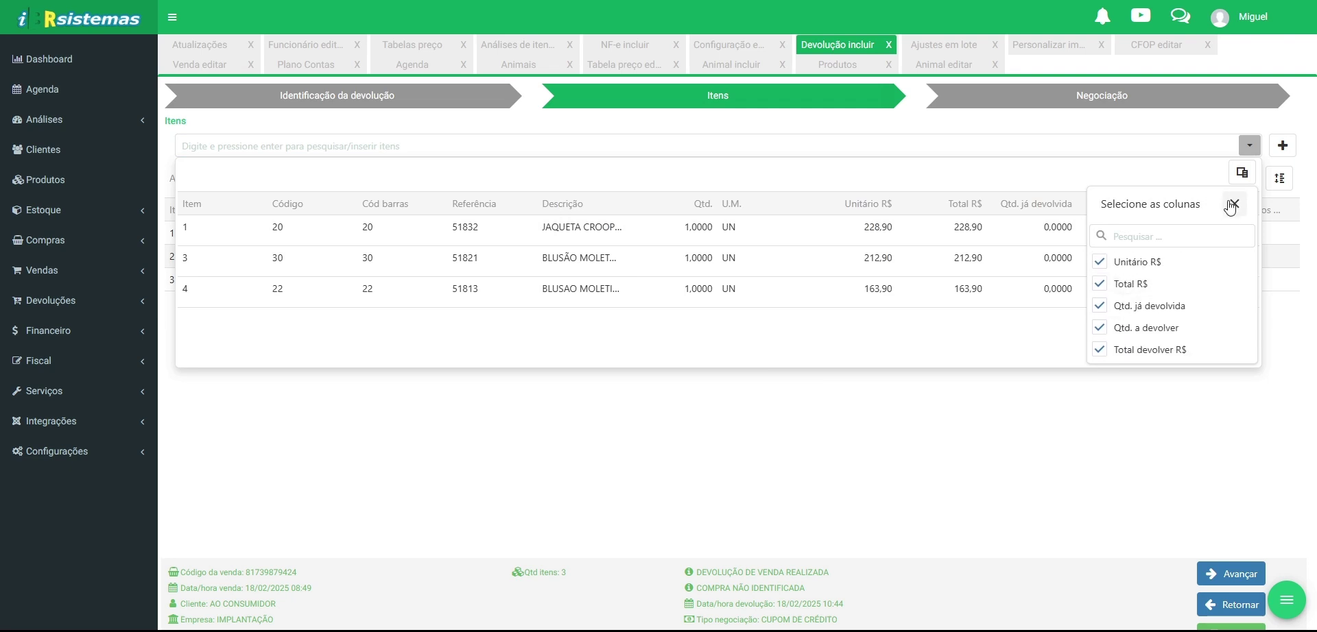
pyautogui.click(1232, 205)
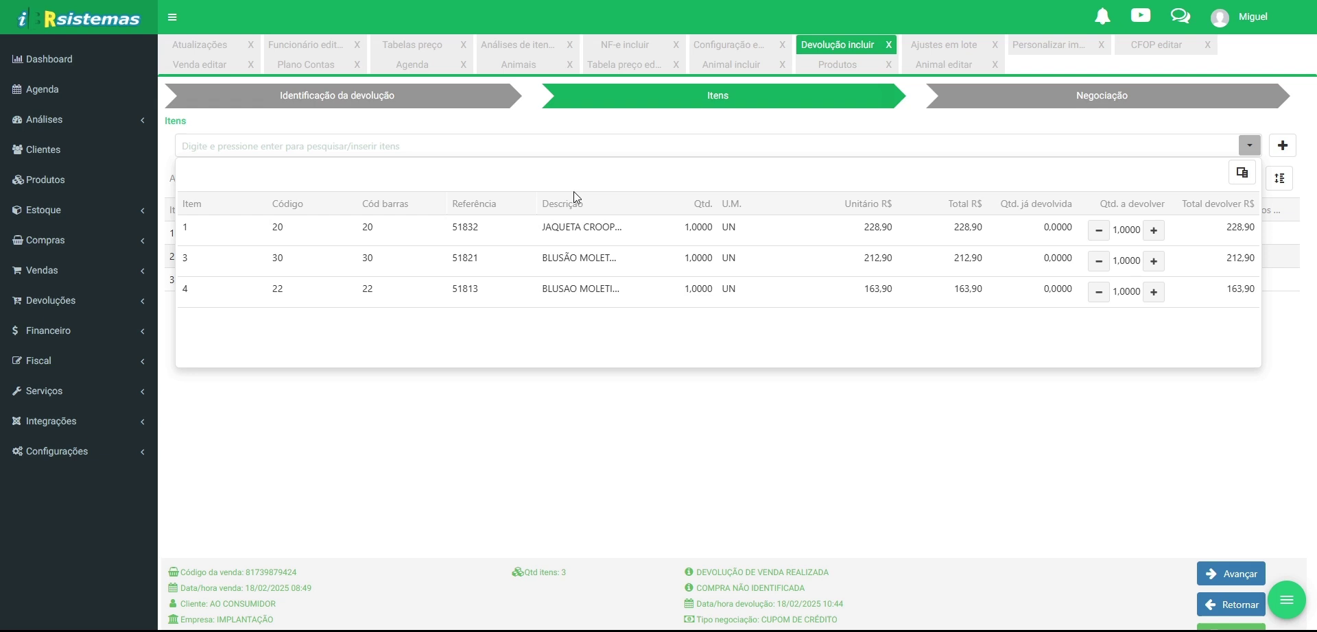
# Check the release note on the positive stock filter and view Apenas produtos com estoque in the batch adjustment's advanced filters.
pyautogui.click(184, 47)
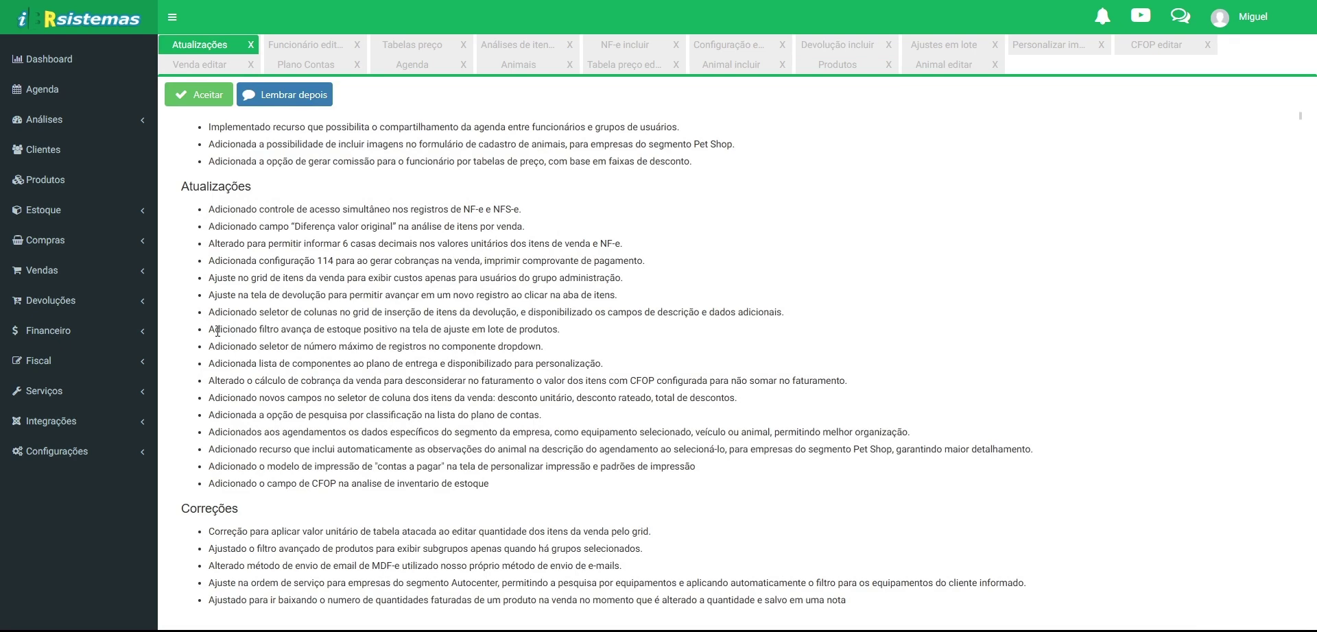
pyautogui.click(923, 46)
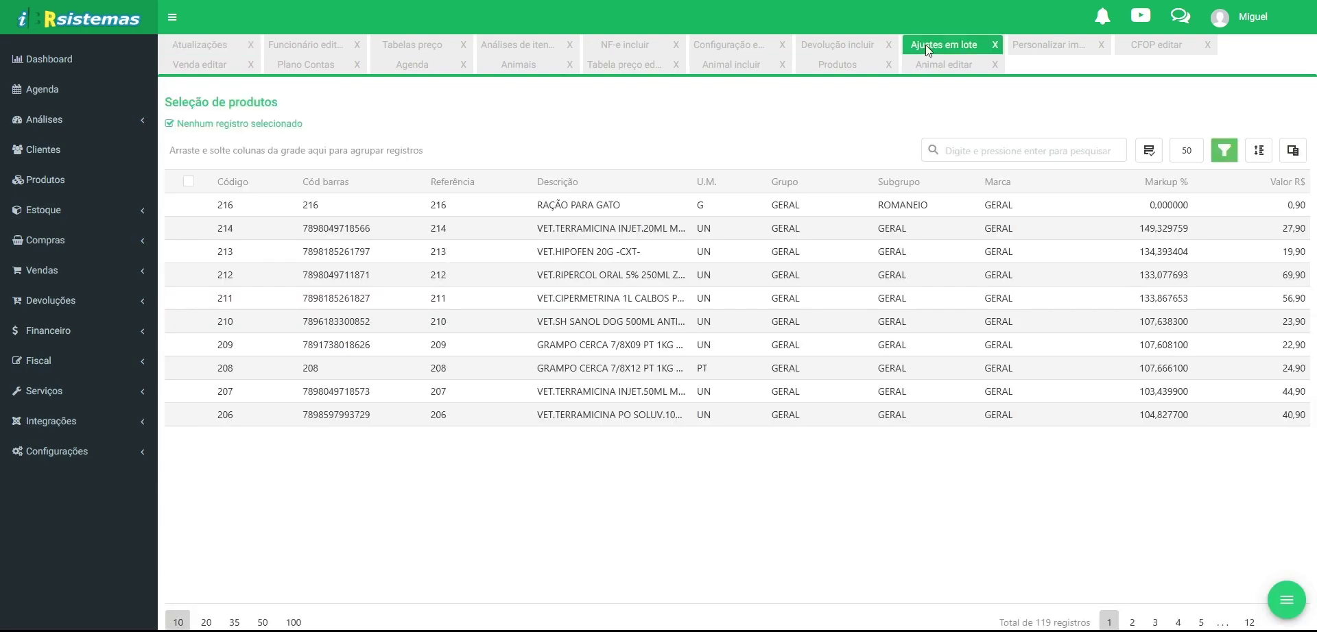
pyautogui.click(1225, 153)
pyautogui.scroll(-2, 702, 397)
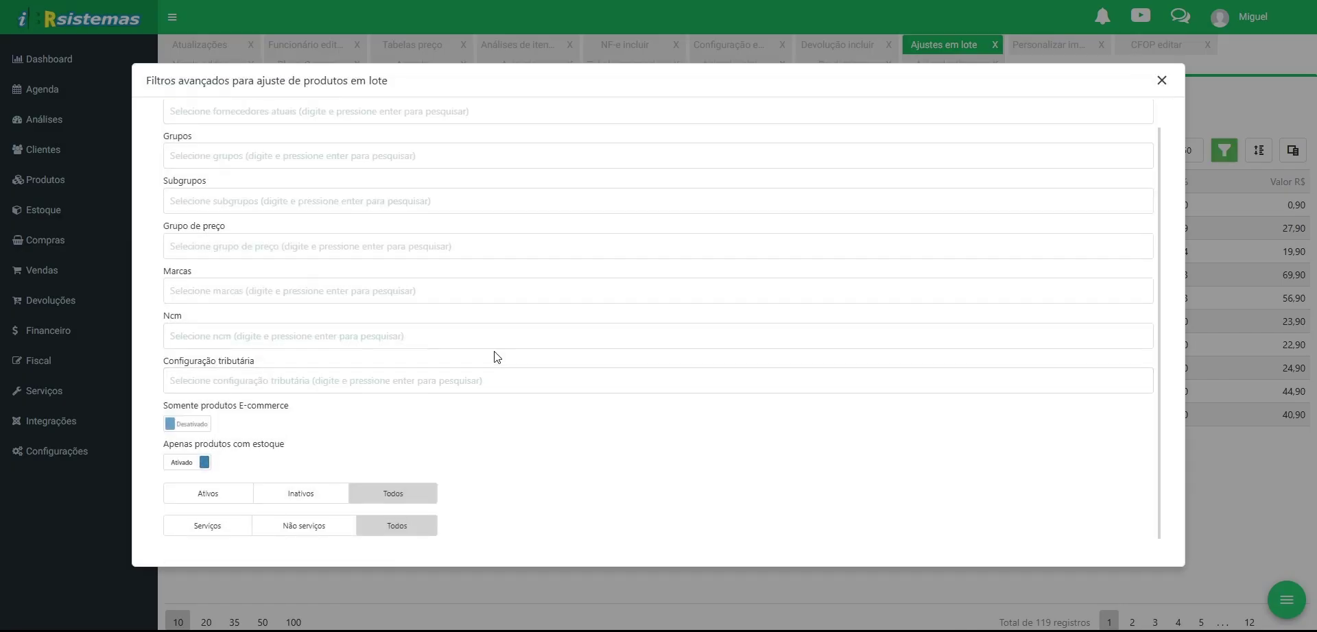
pyautogui.click(178, 465)
pyautogui.click(177, 465)
pyautogui.scroll(1, 269, 468)
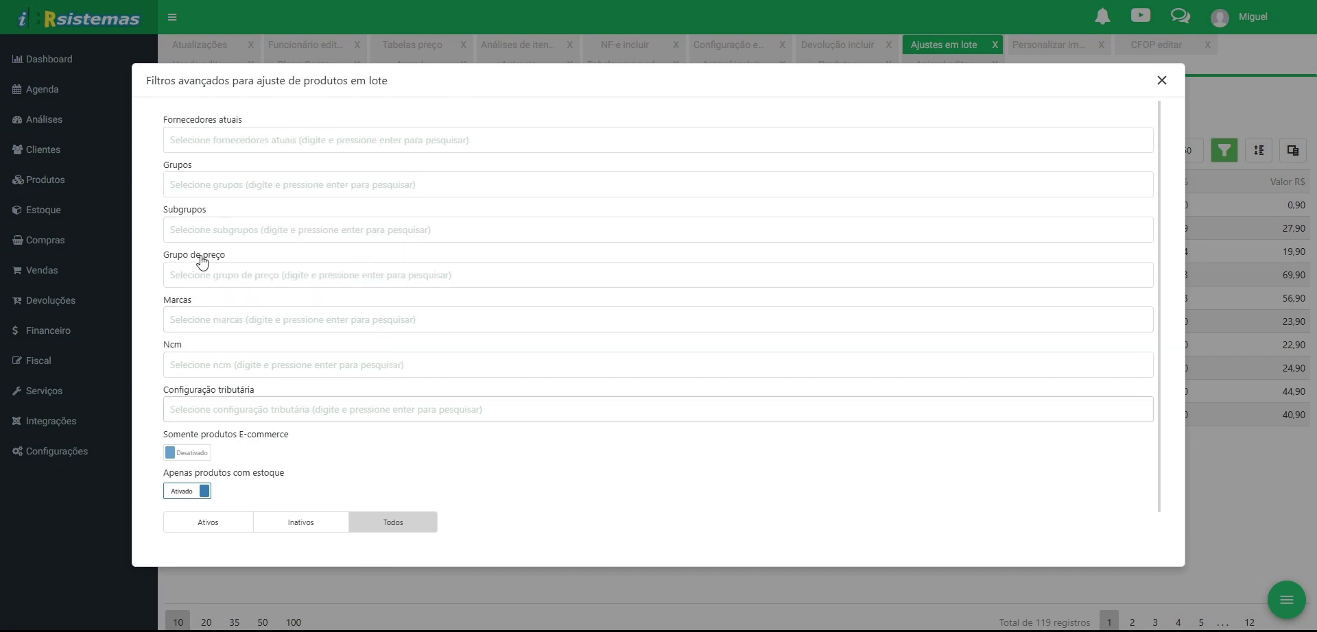
pyautogui.scroll(-1, 373, 347)
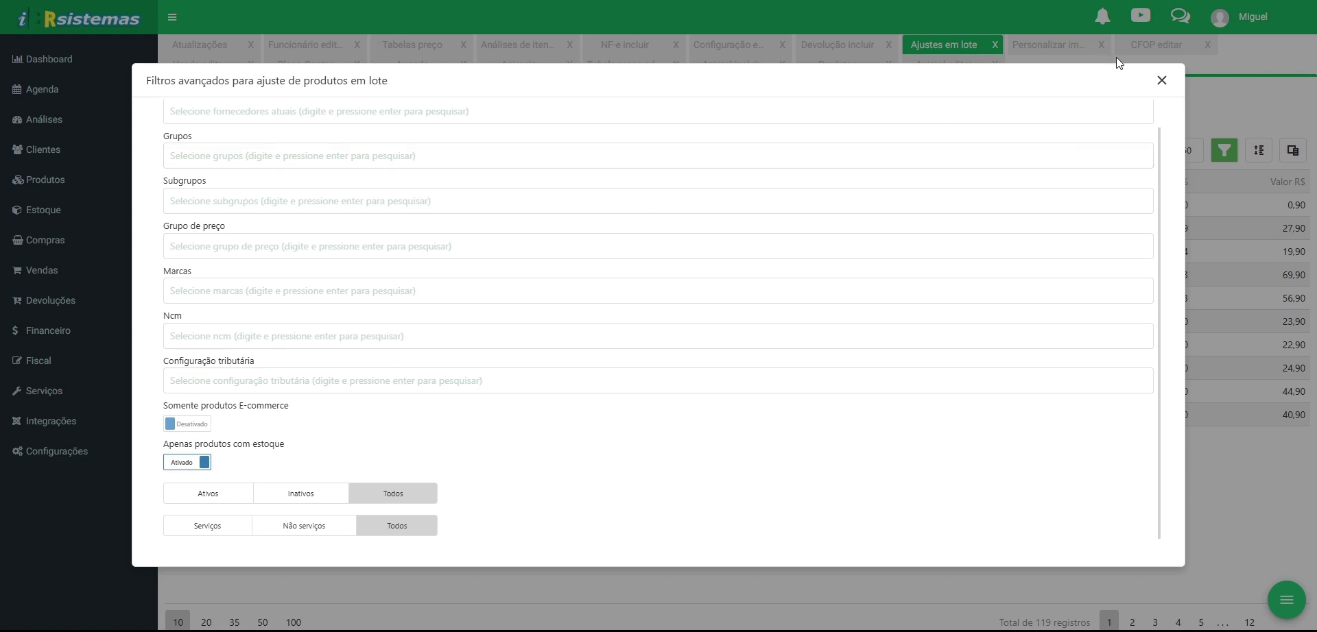
pyautogui.click(1162, 80)
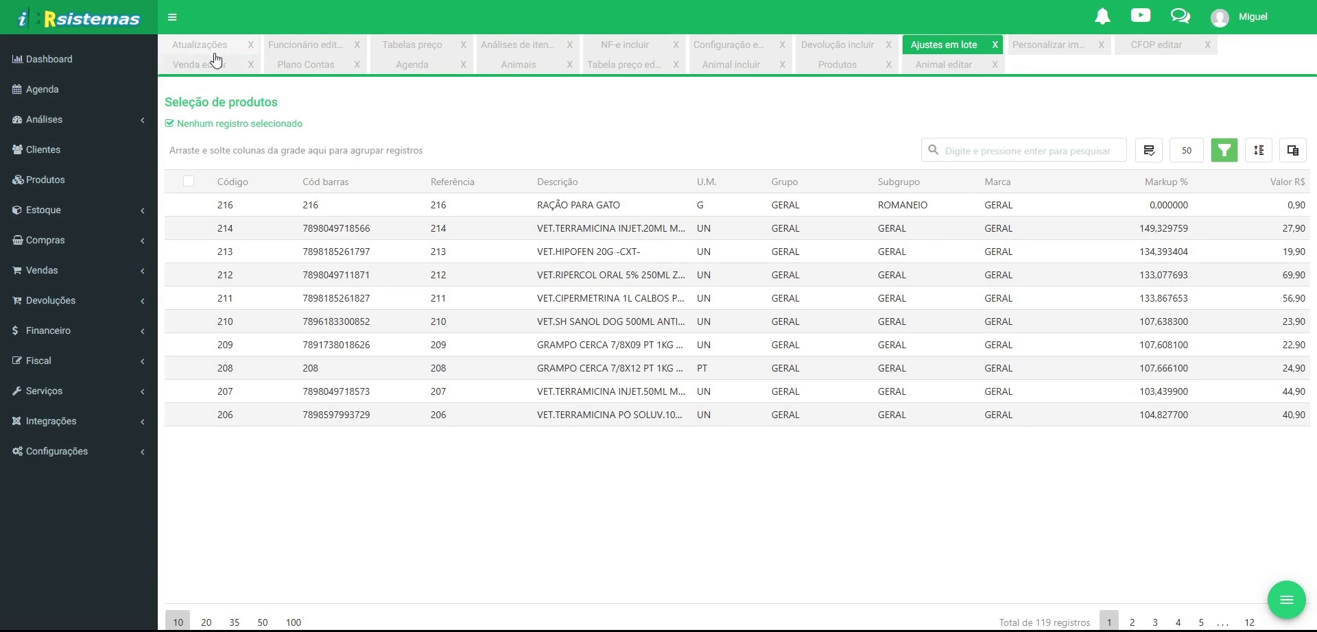
# Check the release note on the maximum records selector, then clear the product list's advanced filters and apply the change.
pyautogui.click(210, 47)
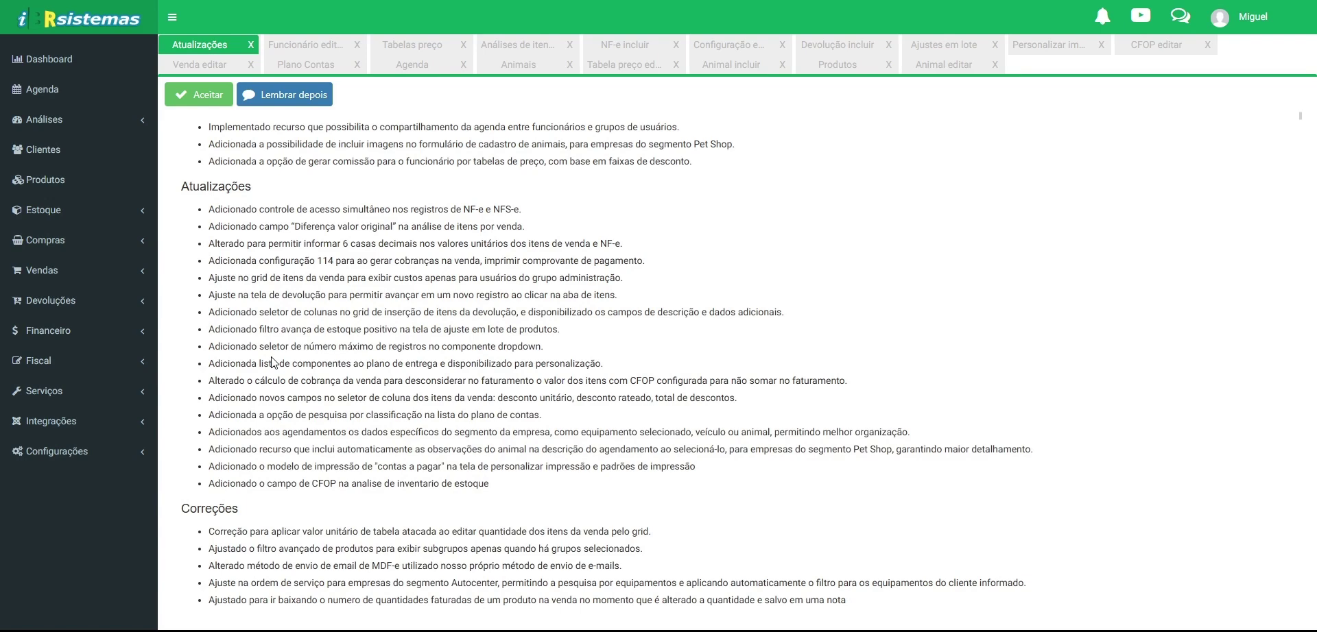
pyautogui.click(845, 66)
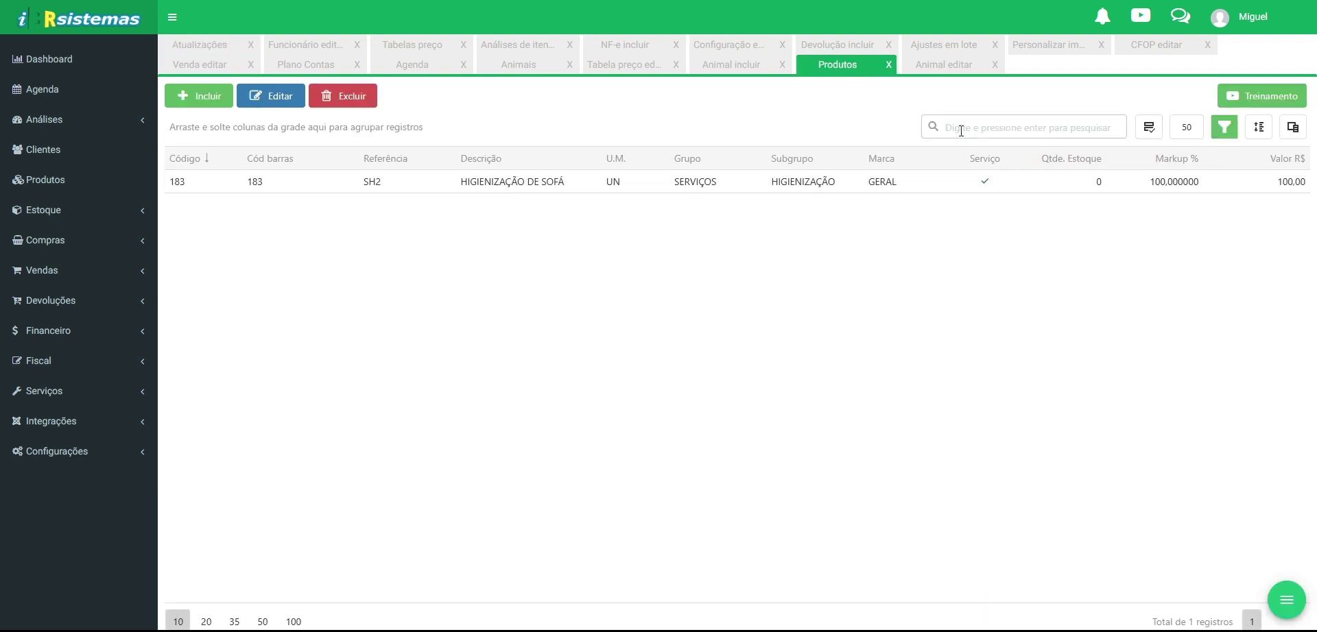
pyautogui.click(1223, 127)
pyautogui.click(210, 115)
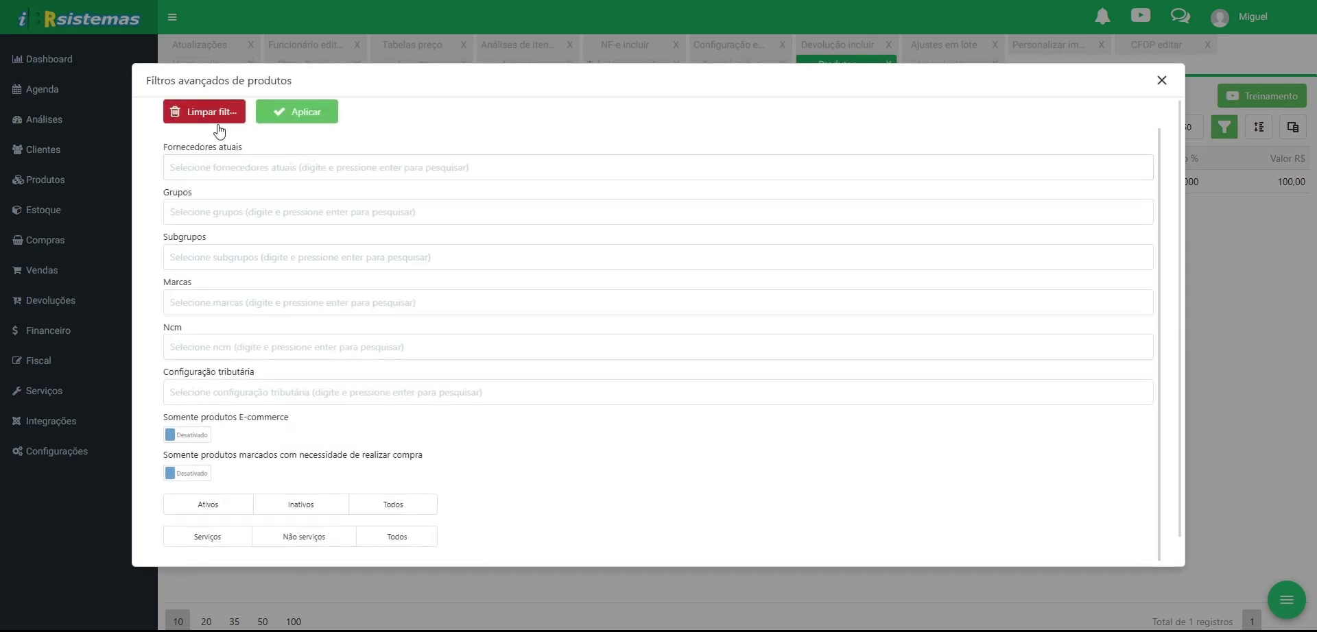
pyautogui.click(320, 128)
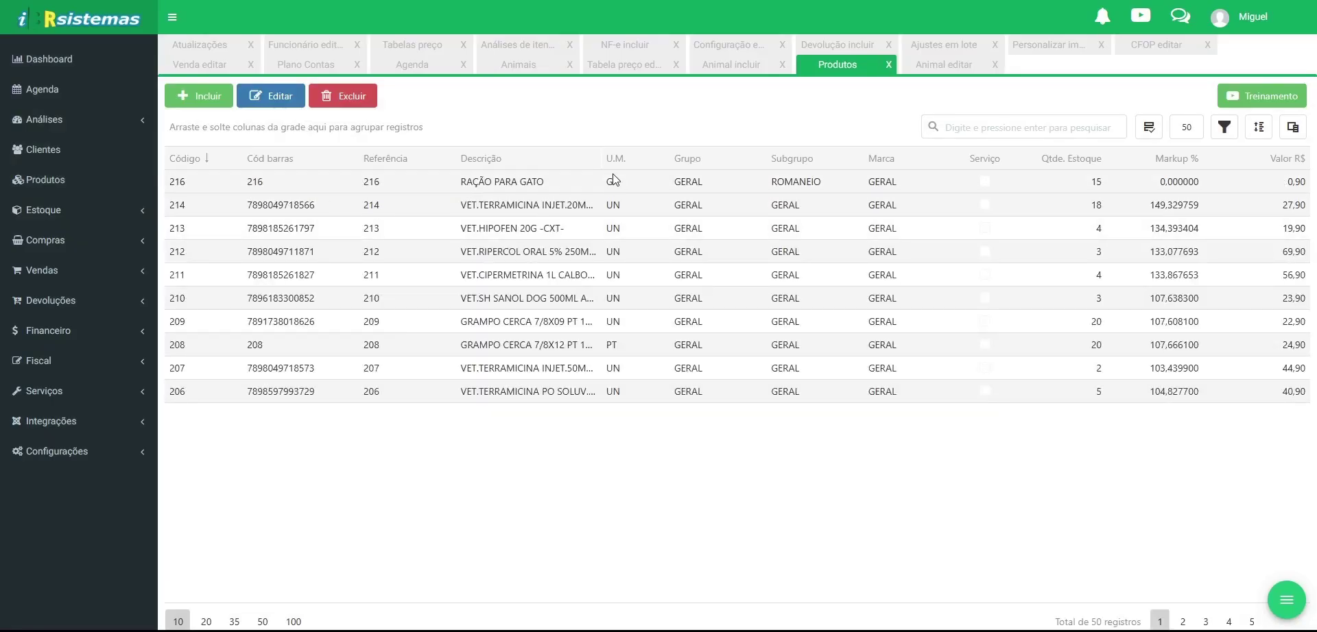
# Group the product list by U.M. and set its maximum number of records to 500.
pyautogui.moveTo(604, 169); pyautogui.dragTo(184, 133)
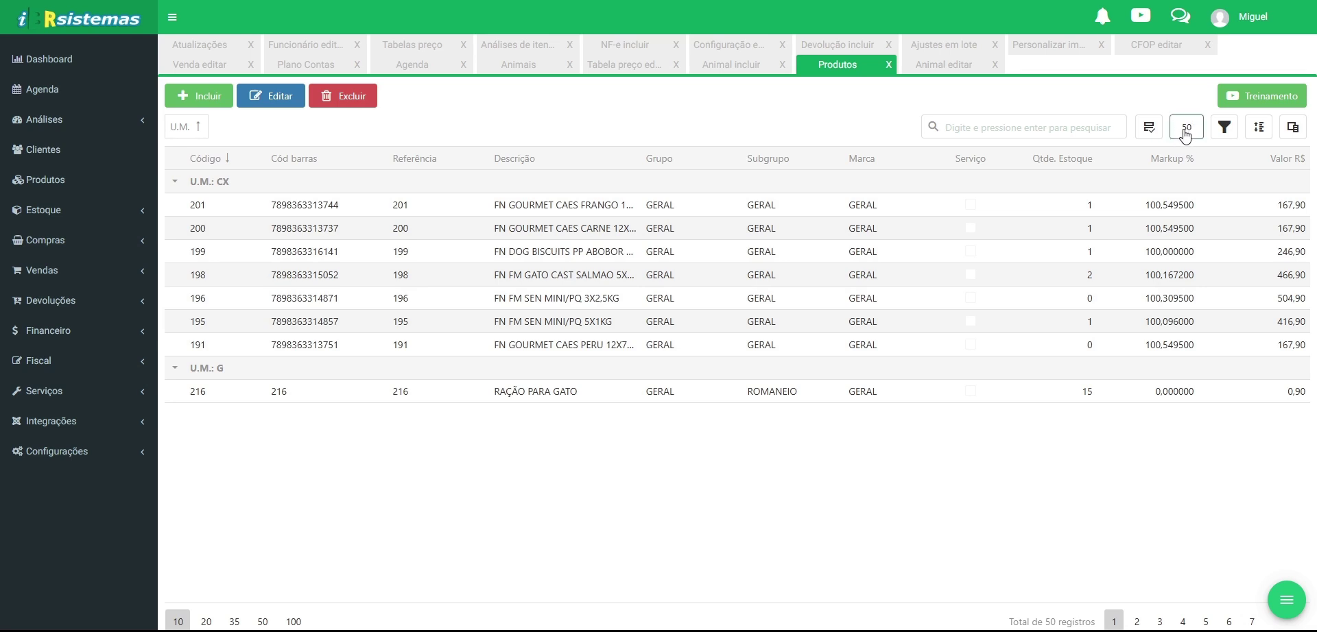
pyautogui.click(1187, 130)
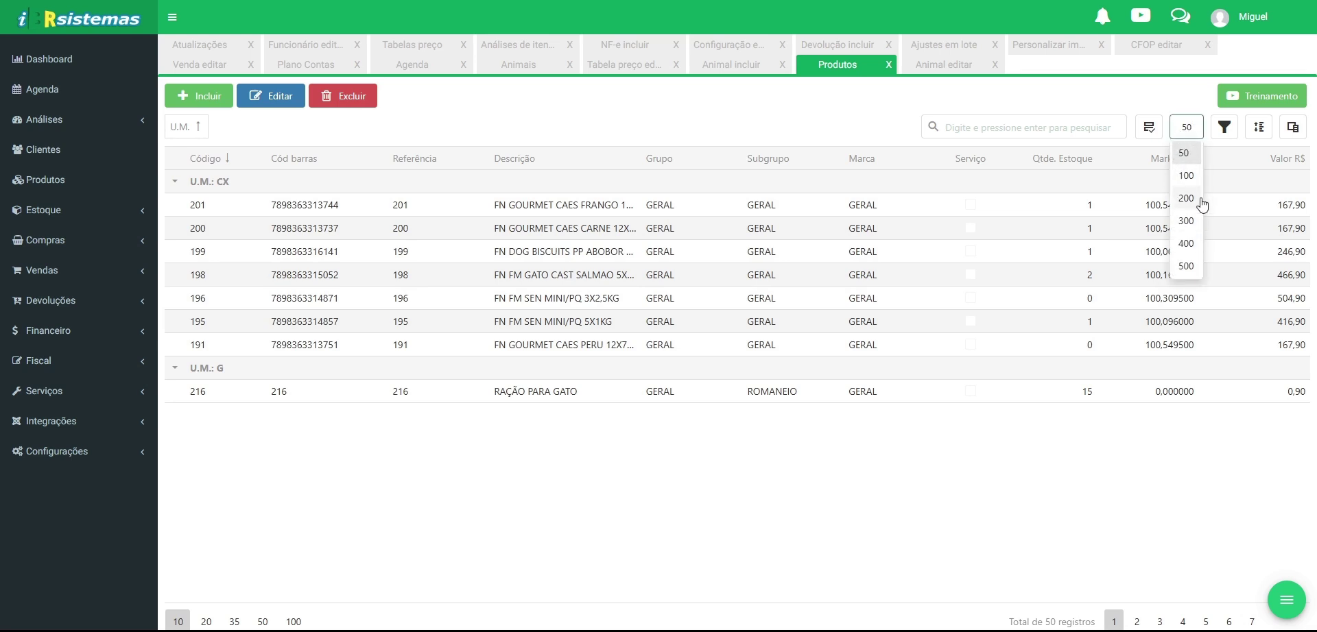
pyautogui.click(1187, 266)
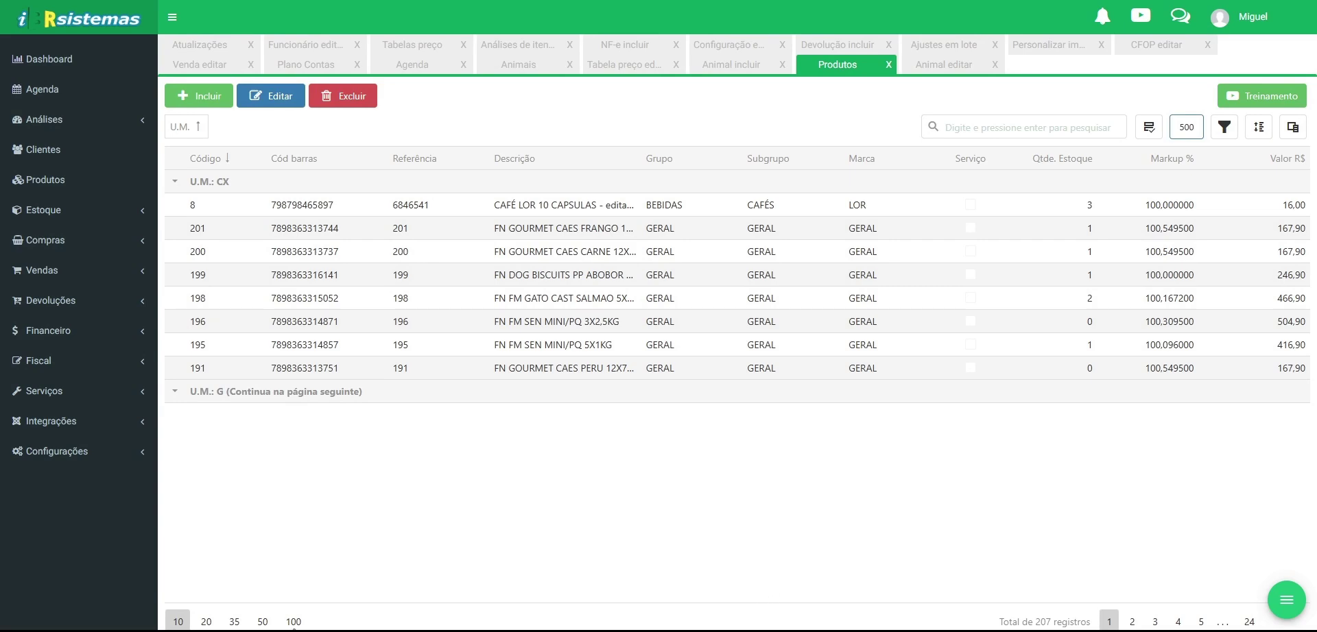
# Show 100 records per page in the grouped product list and look through its groups.
pyautogui.click(293, 622)
pyautogui.scroll(-2, 330, 254)
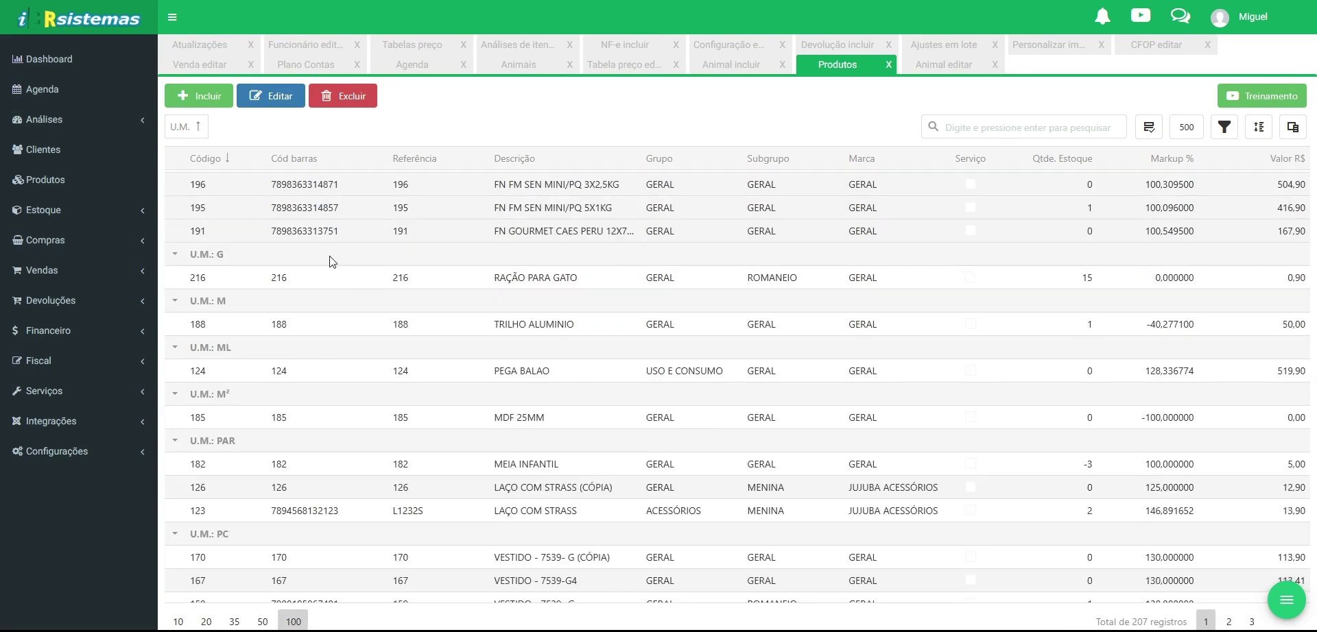
pyautogui.scroll(-20, 330, 260)
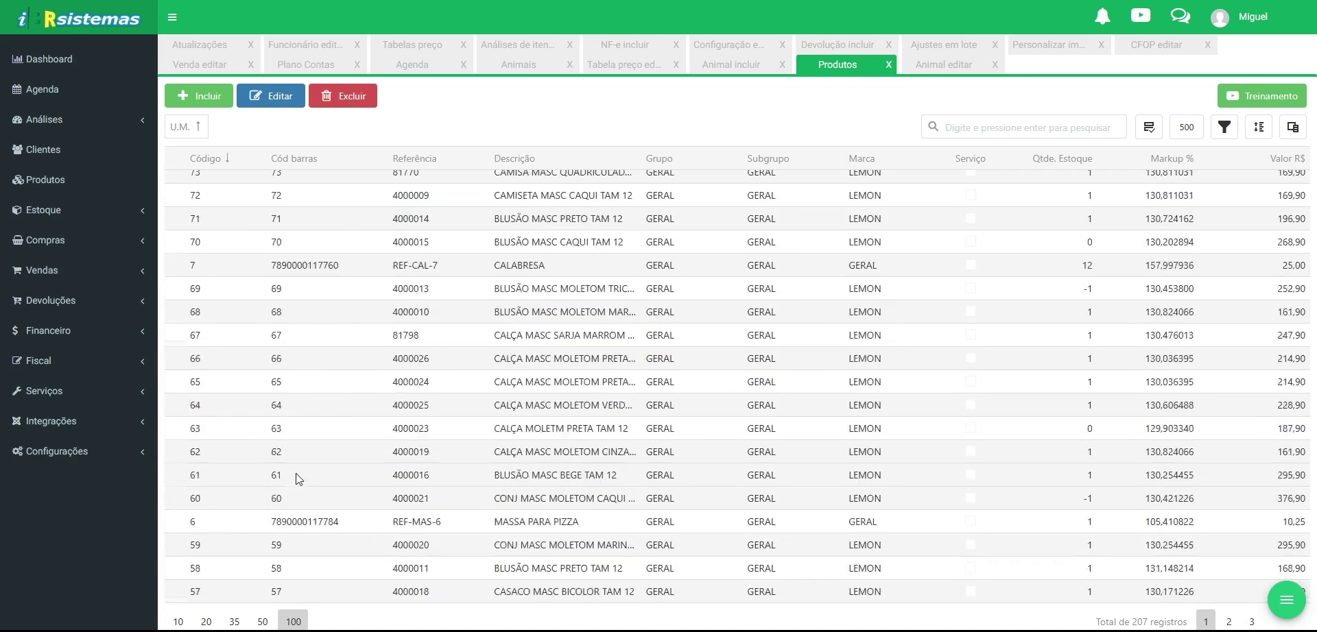
pyautogui.scroll(20, 302, 466)
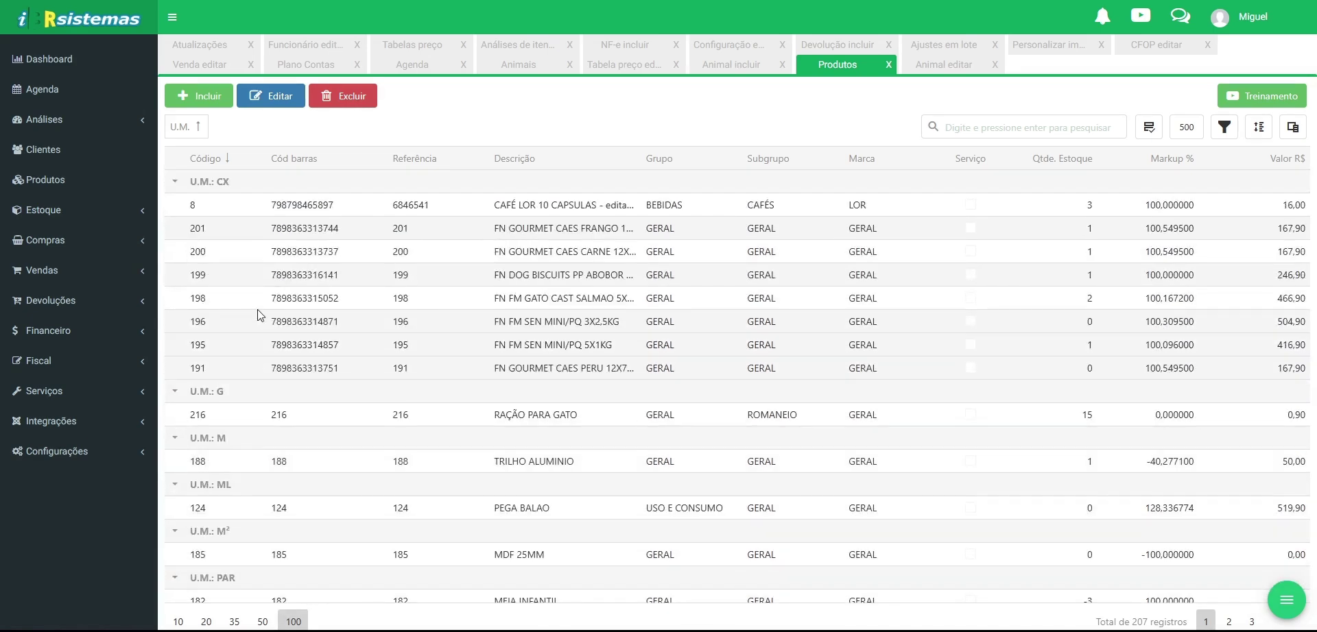
# Check the release note on the delivery plan's component list and expand Componentes under JsonDataSource in the print layout's field list.
pyautogui.click(218, 54)
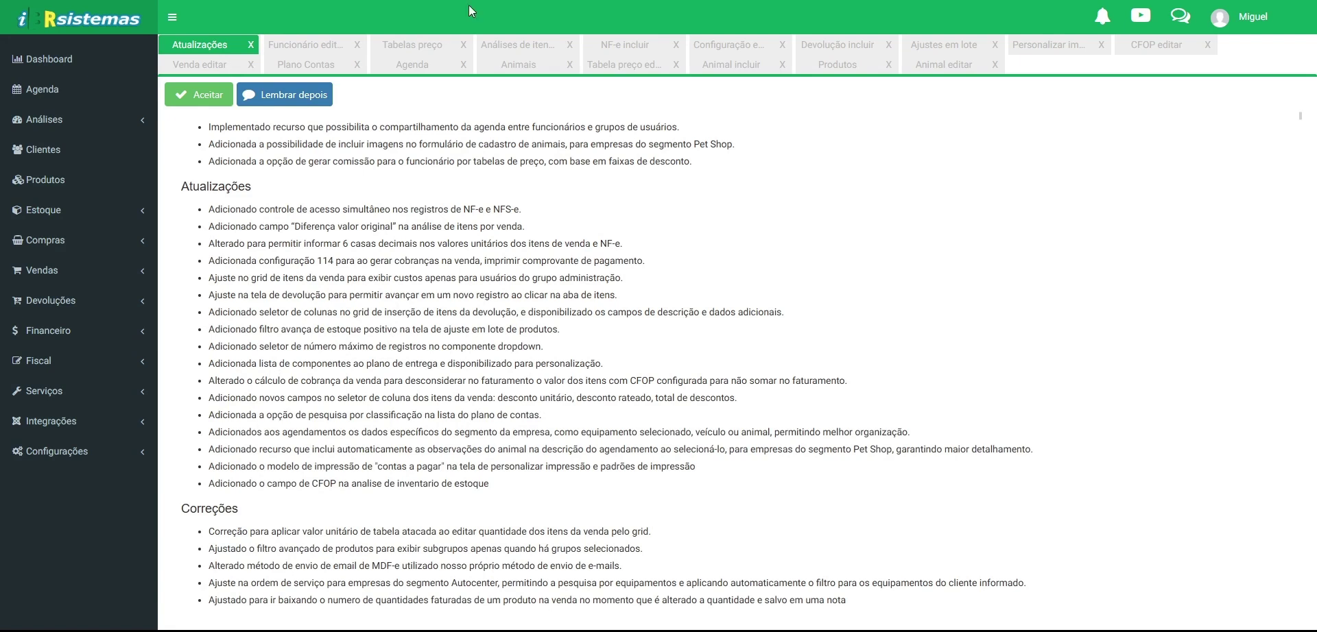
pyautogui.click(1039, 48)
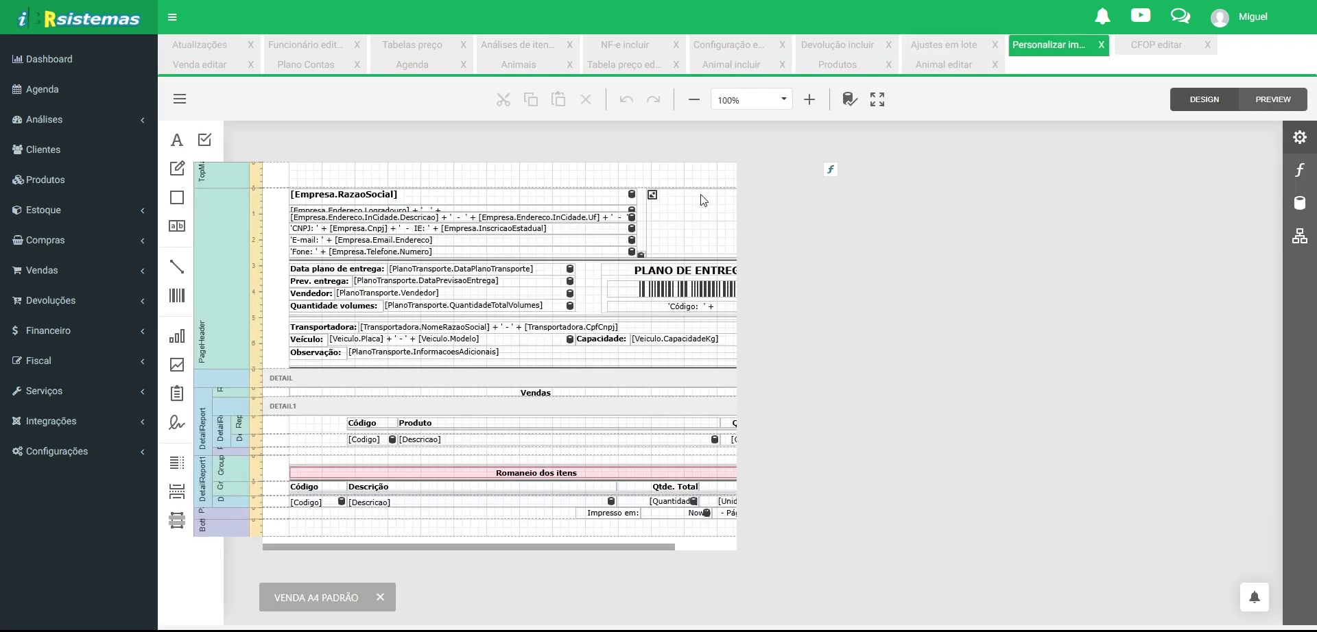
pyautogui.click(1298, 141)
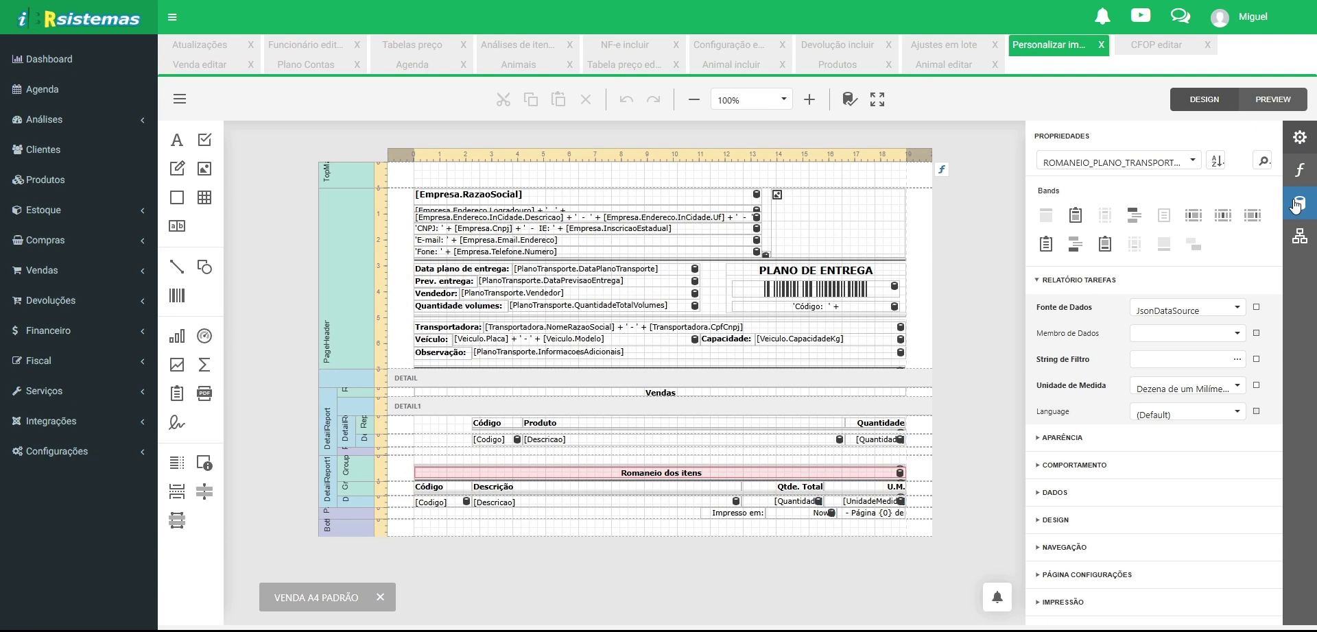
pyautogui.click(1300, 203)
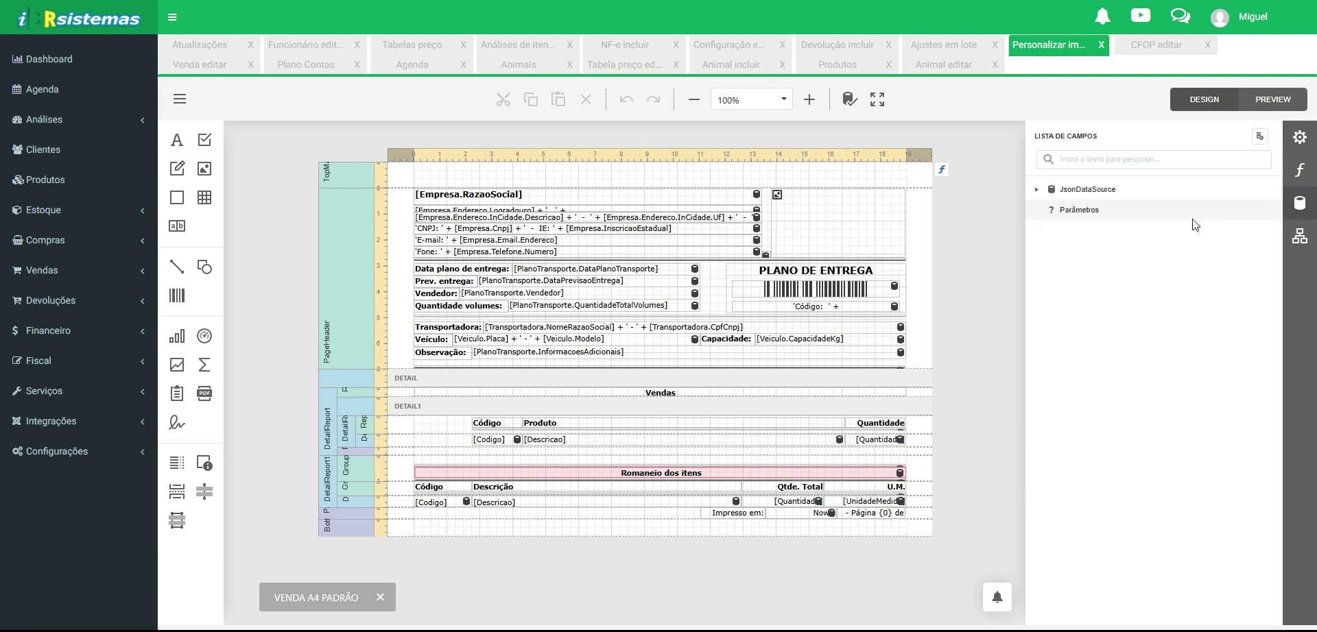
pyautogui.click(1036, 189)
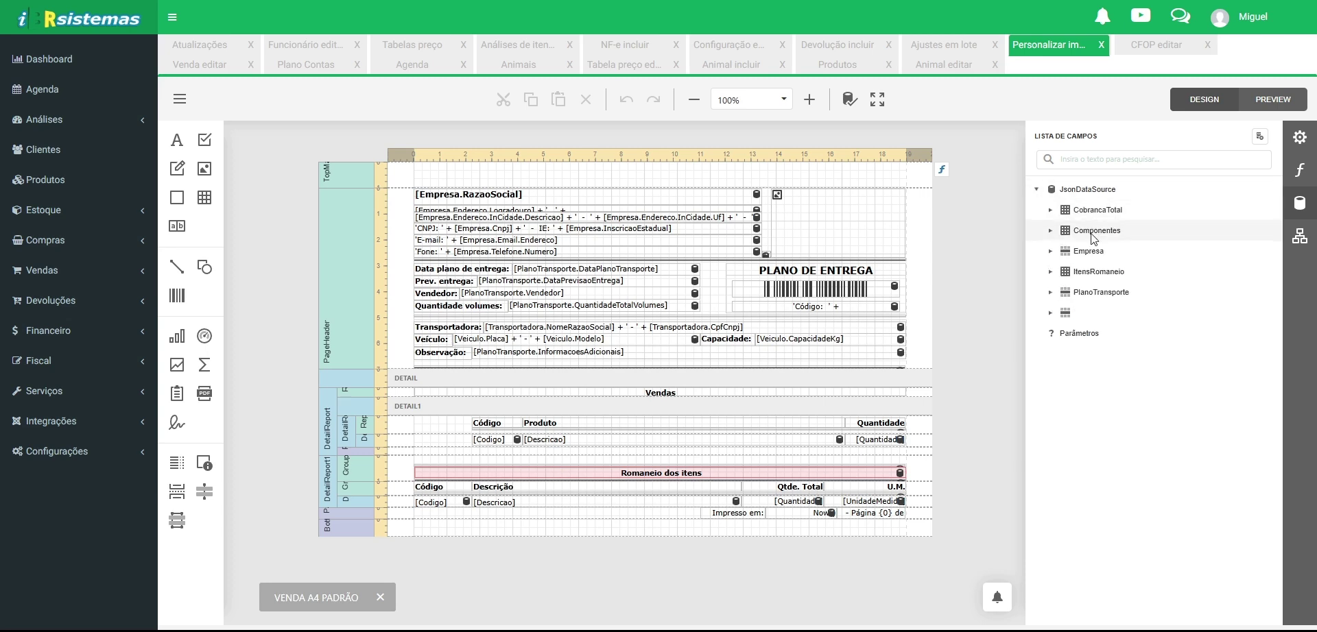
pyautogui.click(1050, 231)
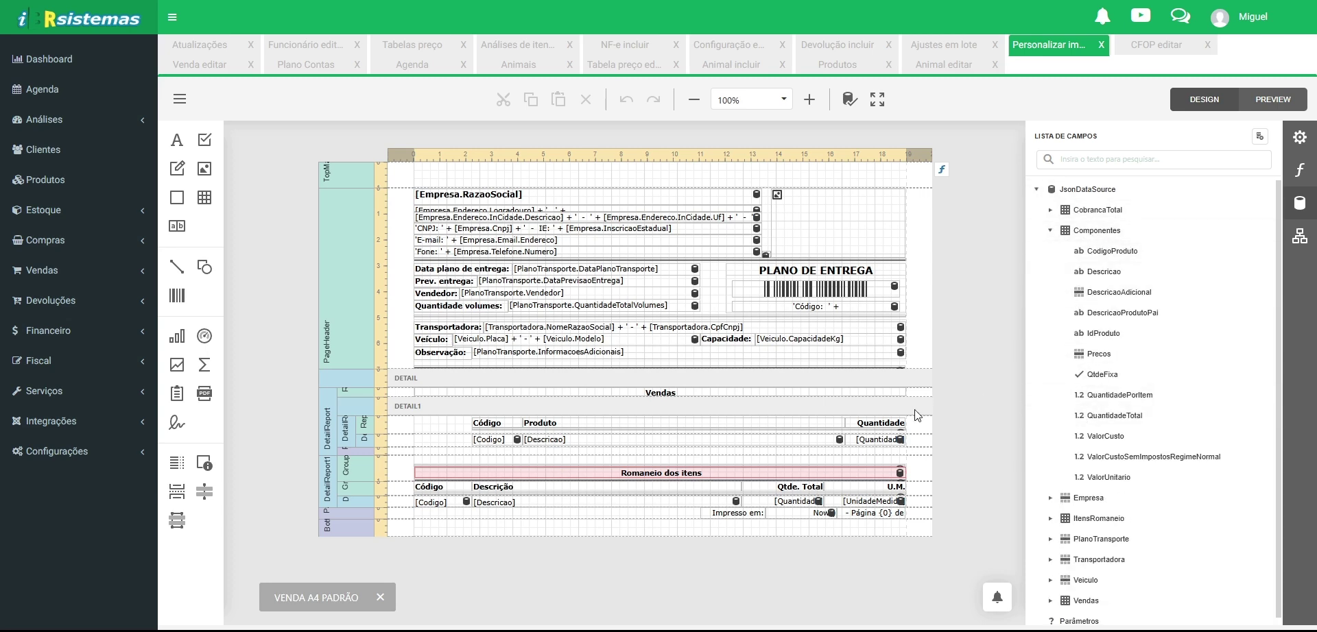
# Check the release note on excluding CFOP items from billing and view the CFOP record's Não somar no faturamento setting.
pyautogui.click(218, 49)
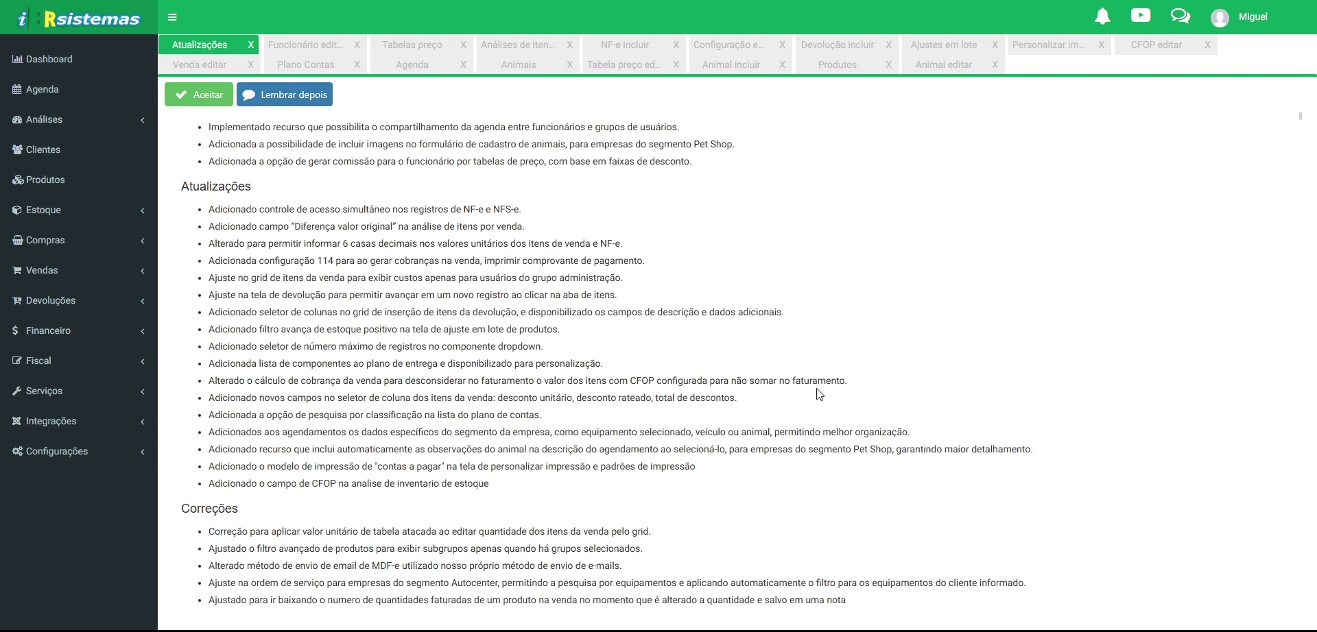
pyautogui.click(1152, 47)
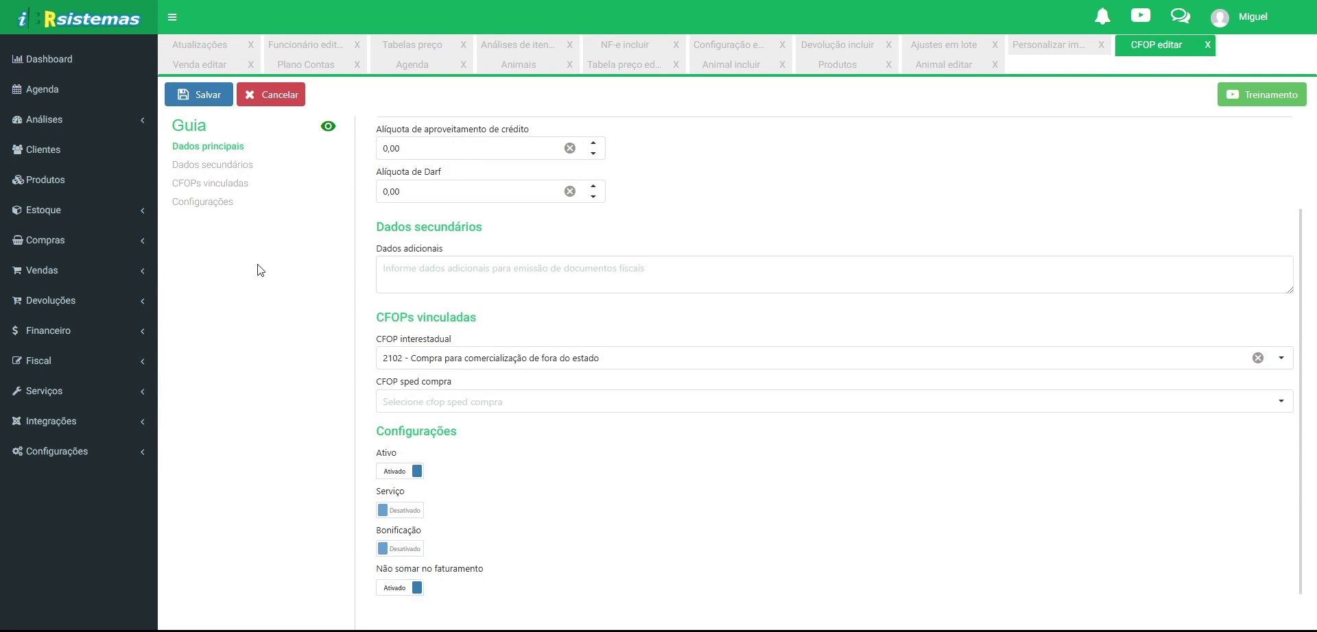
# View the tax data of the sale's VET.TERRAMICINA item, then the main data of CFOP 1.102.
pyautogui.click(199, 66)
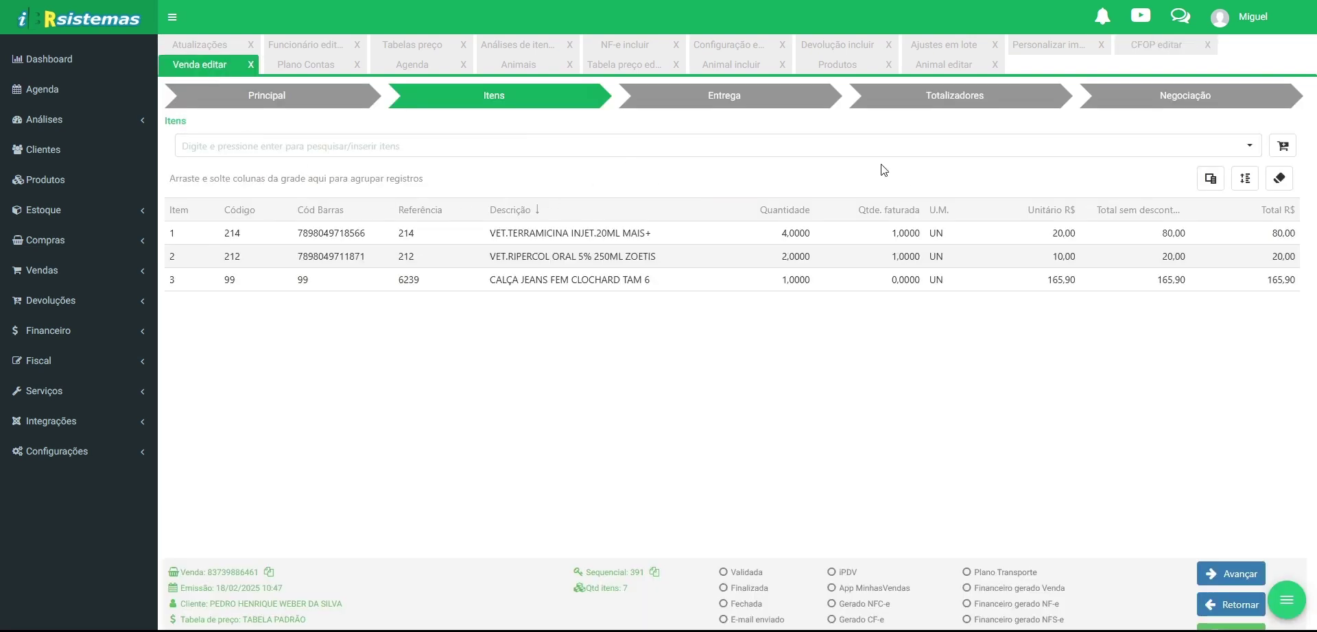
pyautogui.doubleClick(652, 234)
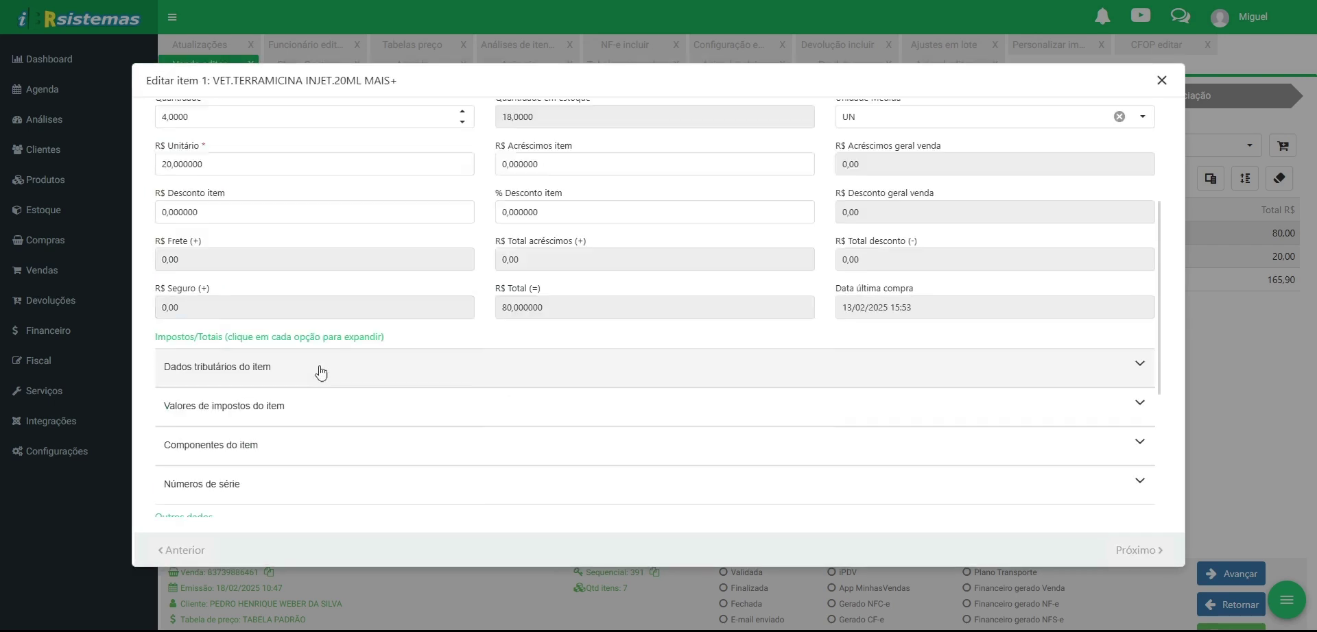
pyautogui.click(293, 371)
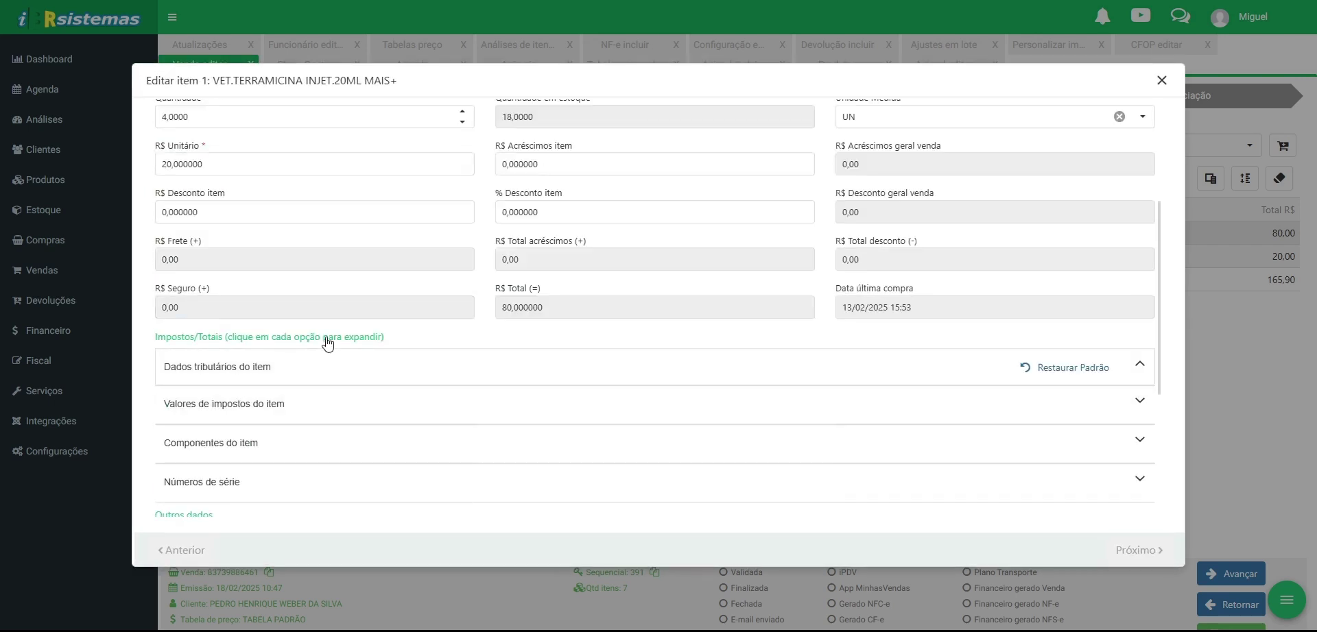
pyautogui.scroll(-1, 278, 434)
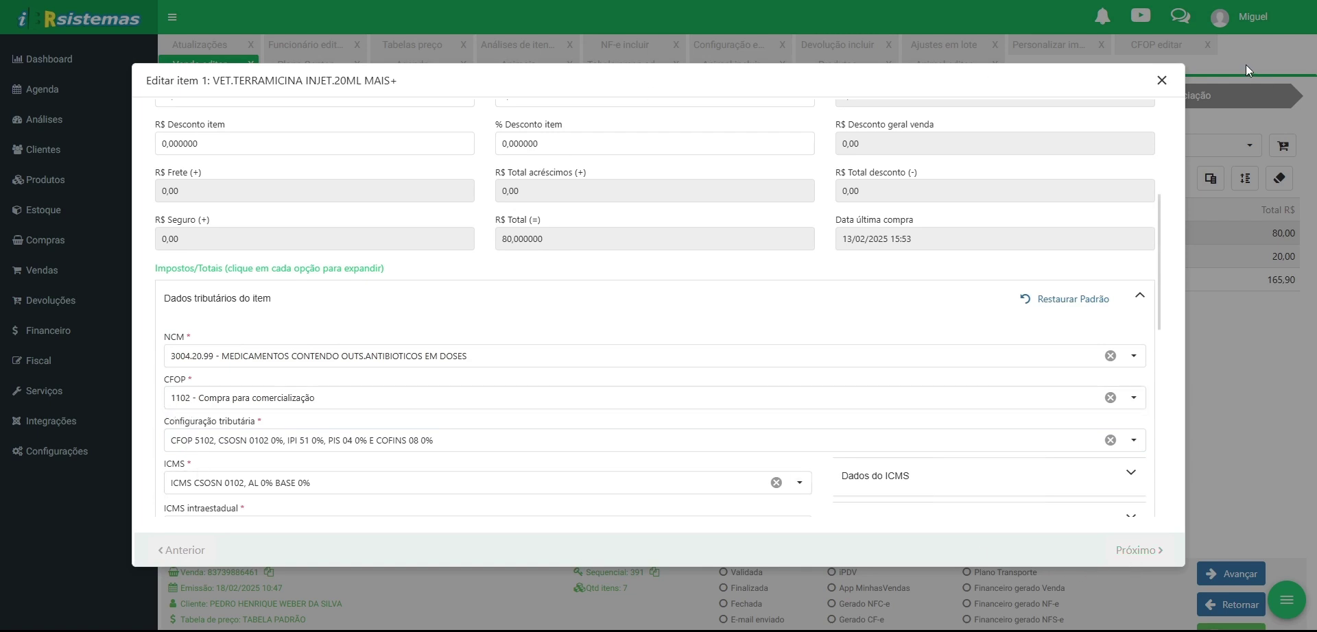
pyautogui.click(1162, 80)
pyautogui.click(1147, 48)
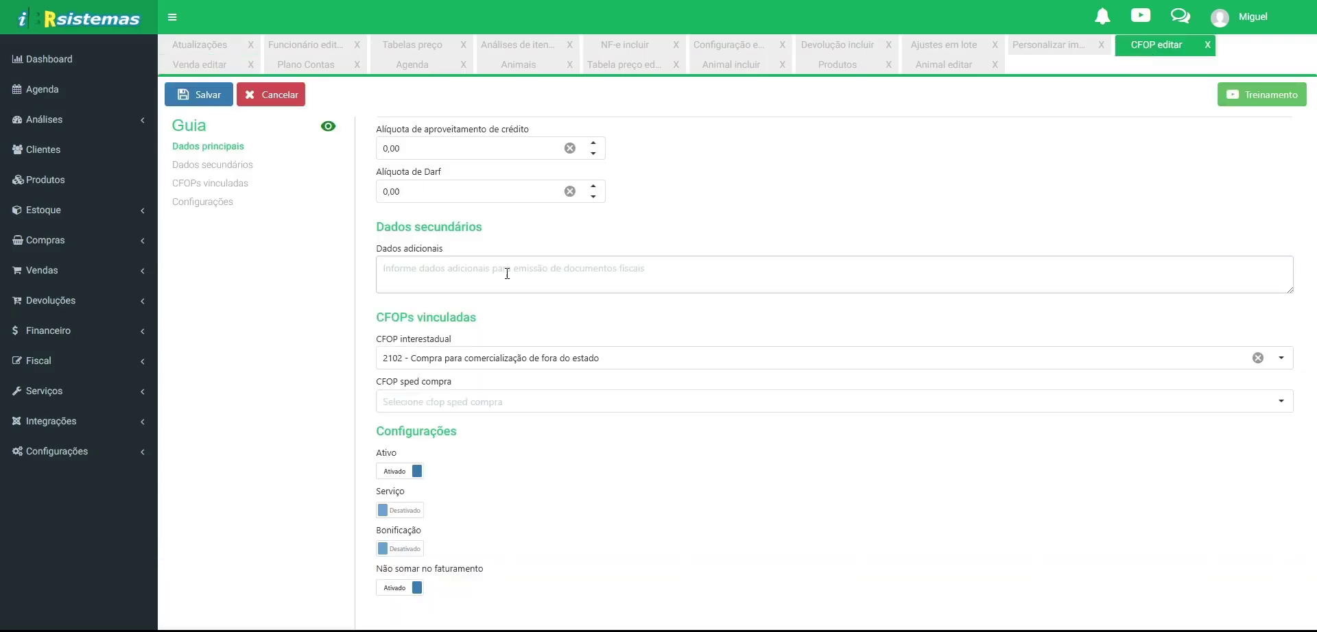
pyautogui.scroll(2, 507, 274)
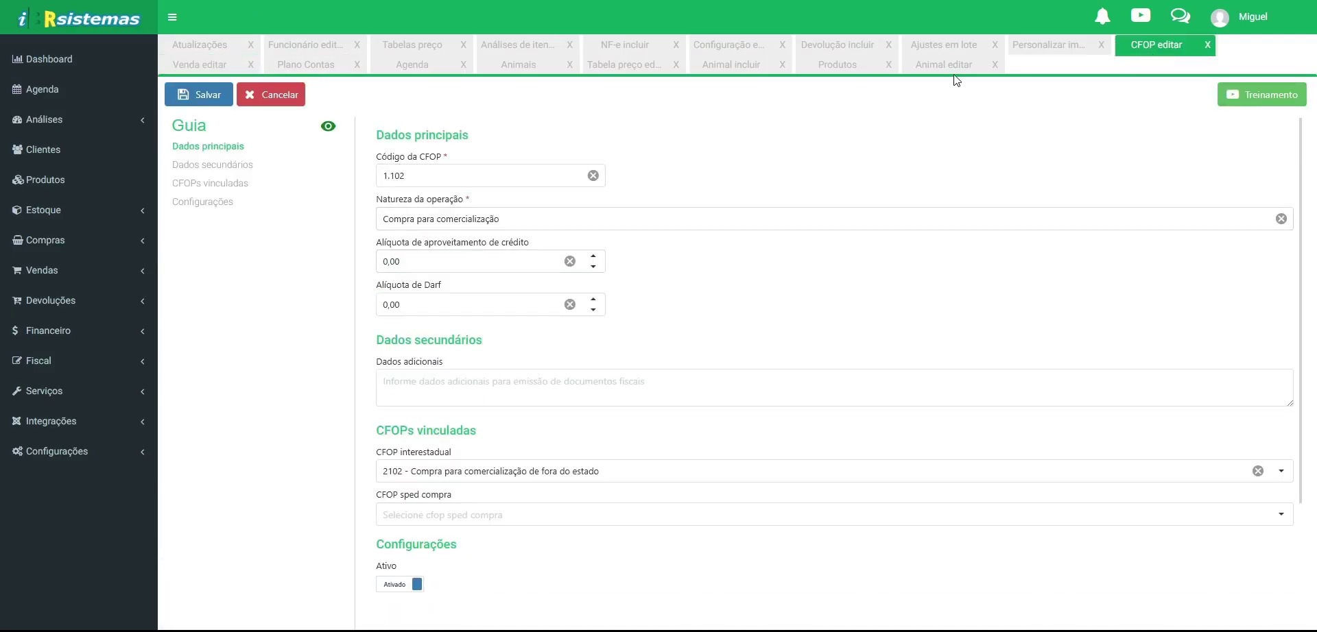
# Save the sale from its Negociação stage despite the charge inconsistency, then review its items and payment details.
pyautogui.click(192, 71)
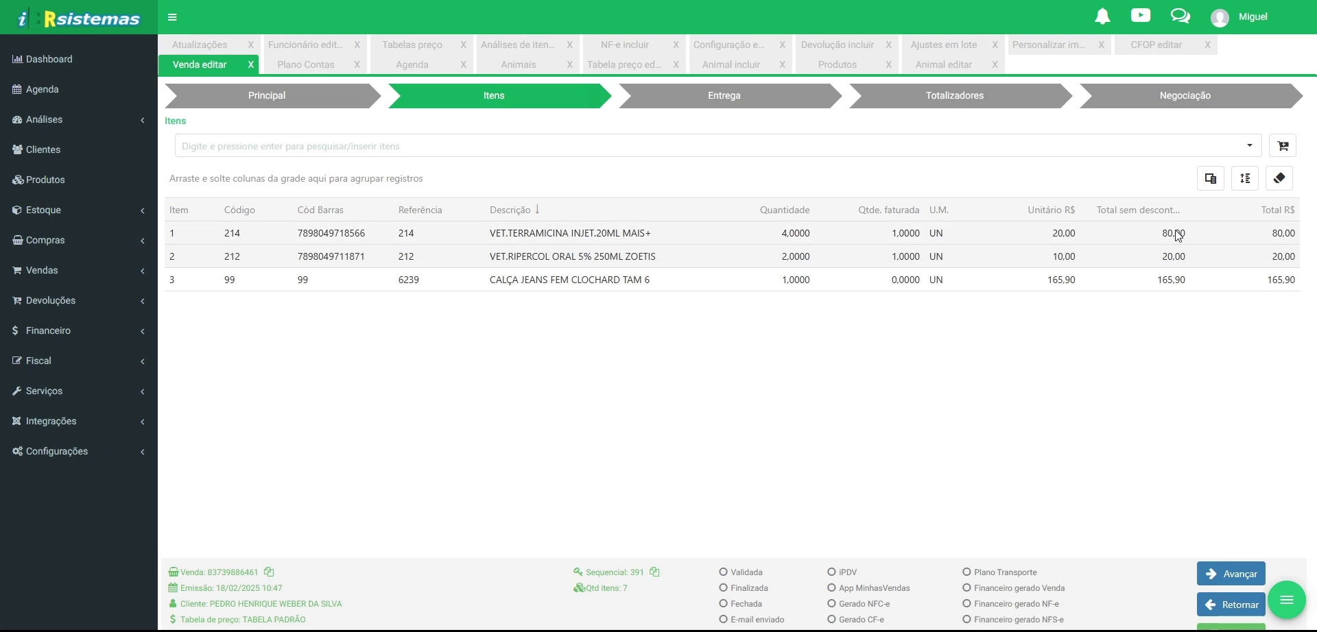
pyautogui.click(1234, 574)
pyautogui.click(1234, 574)
pyautogui.click(1235, 573)
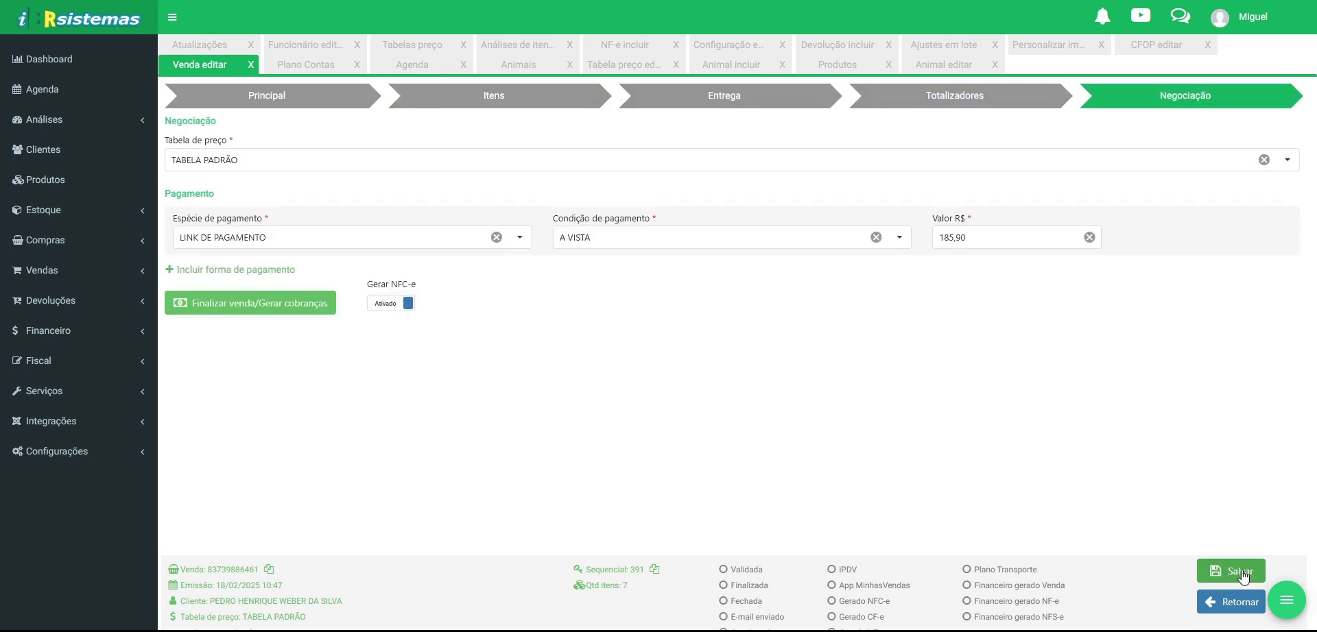
pyautogui.click(1240, 574)
pyautogui.click(619, 373)
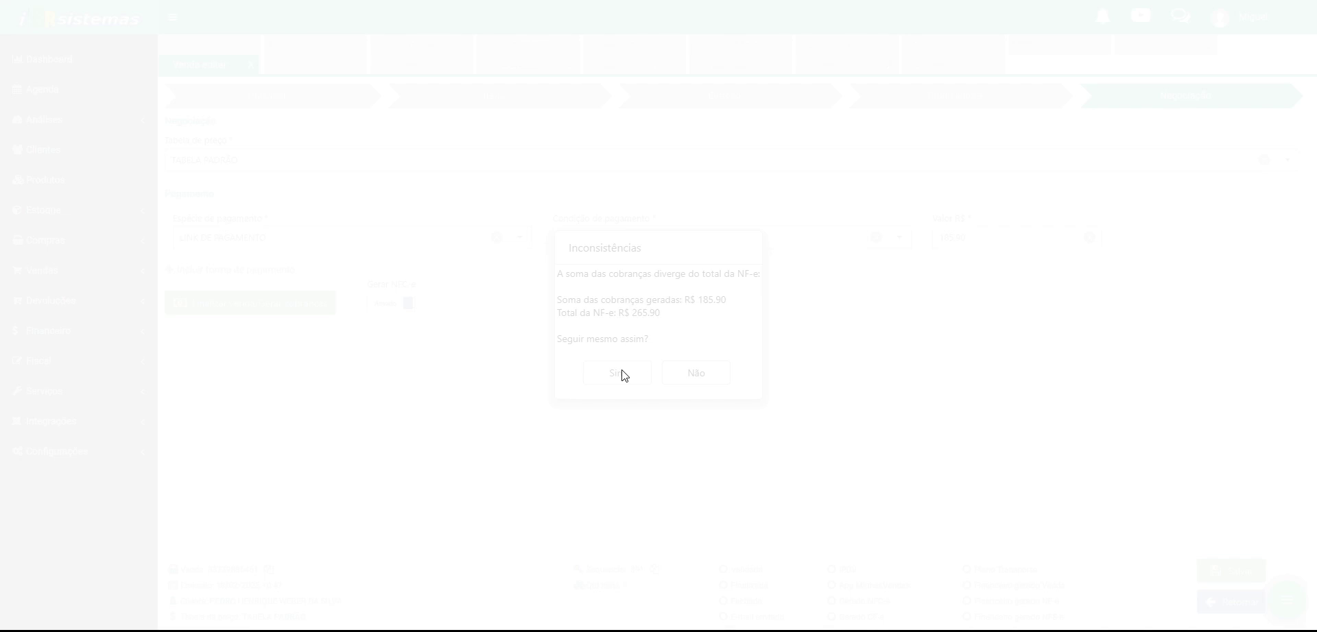
pyautogui.click(659, 348)
pyautogui.click(641, 370)
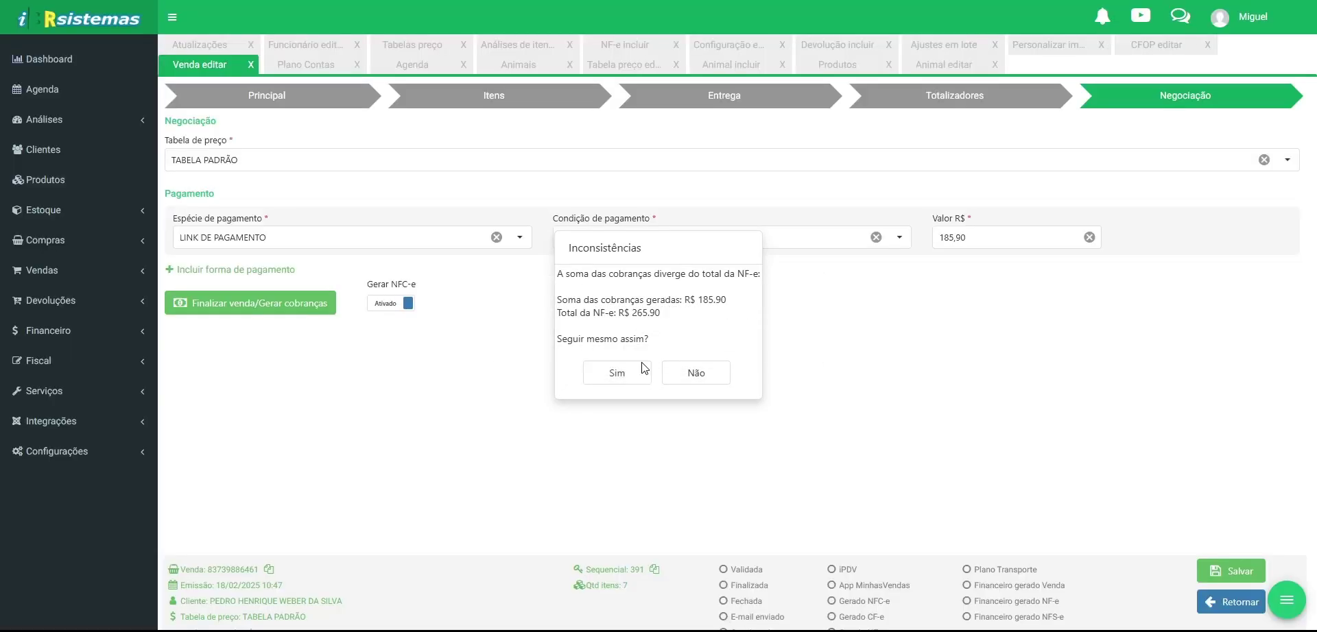
pyautogui.click(559, 97)
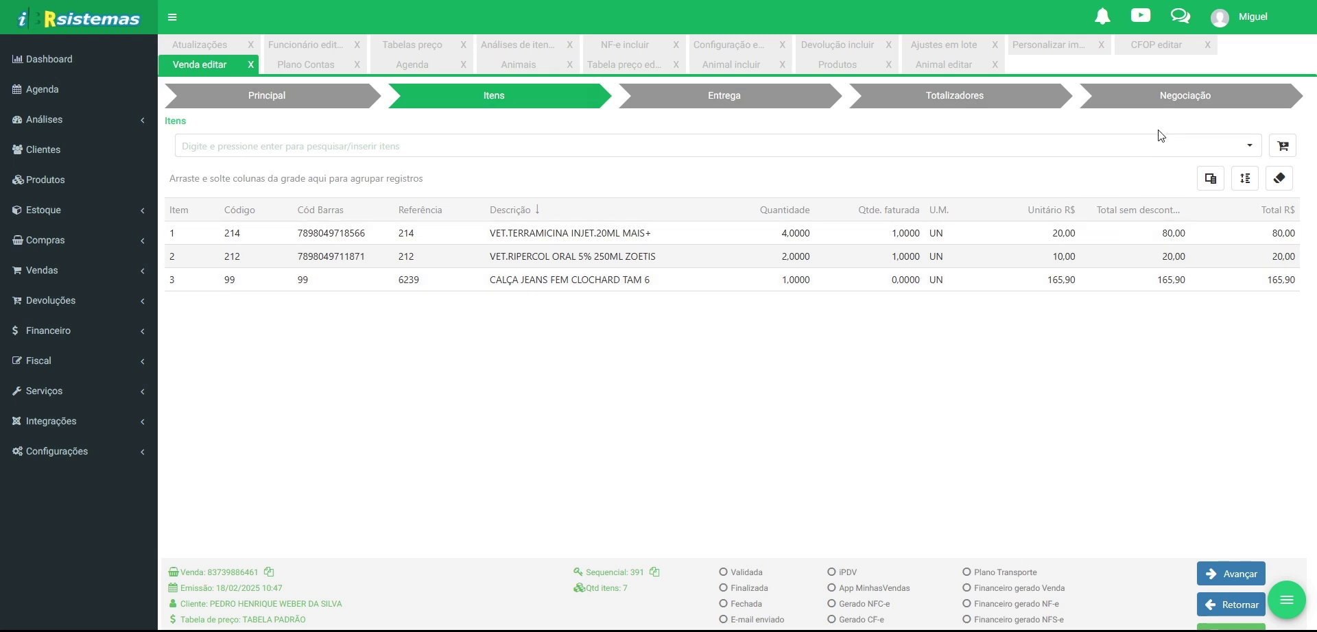
pyautogui.click(1118, 102)
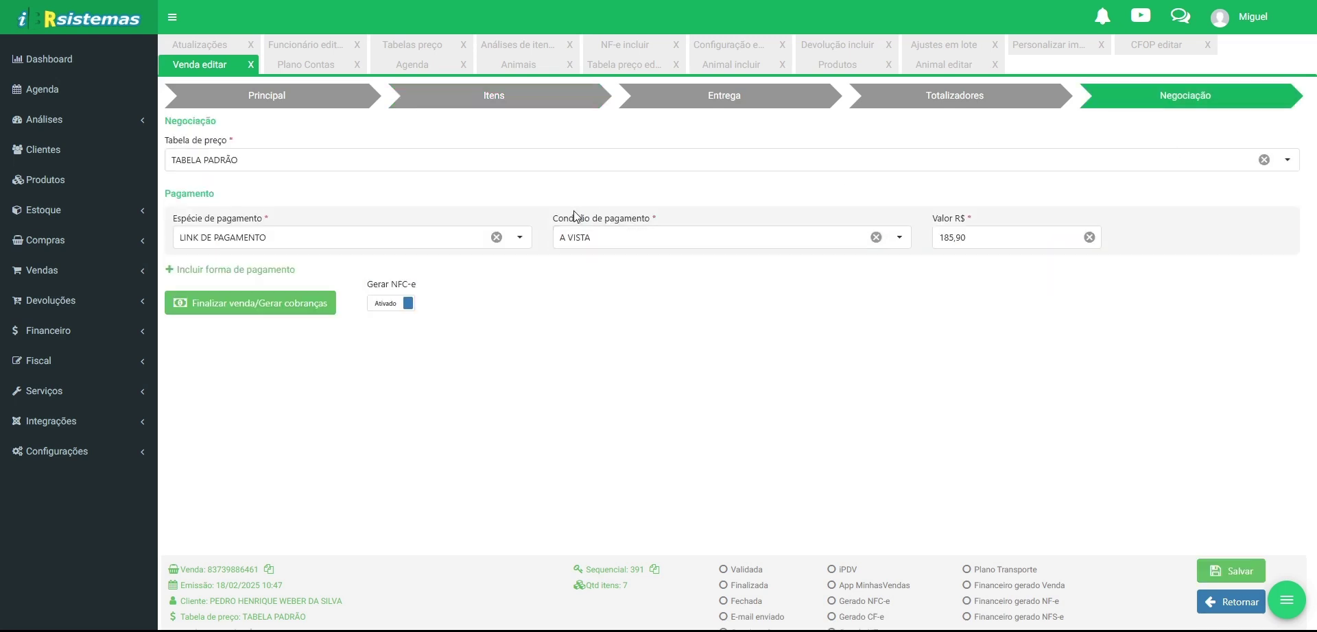
# Examine the release note on the new discount fields in the sale items' column selector.
pyautogui.click(193, 45)
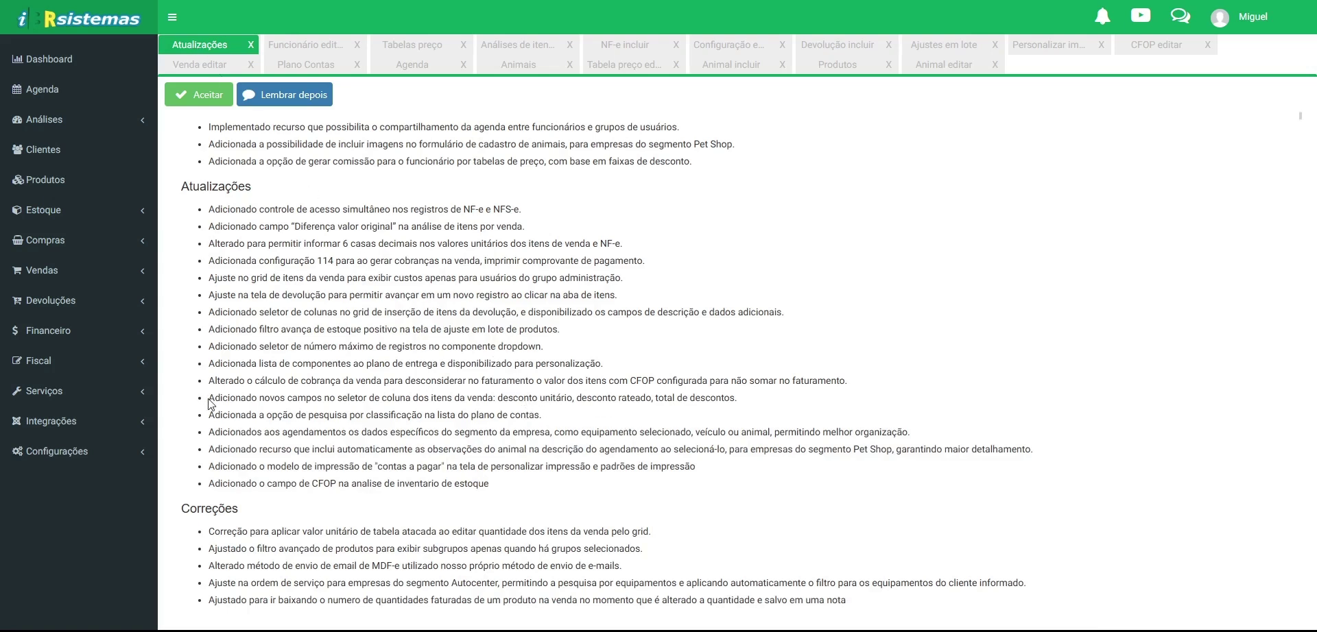
pyautogui.moveTo(209, 398); pyautogui.dragTo(350, 399)
pyautogui.moveTo(436, 398); pyautogui.dragTo(569, 398)
pyautogui.click(574, 399)
# Clear the search in the sale items' column selector and look through the available columns.
pyautogui.click(227, 69)
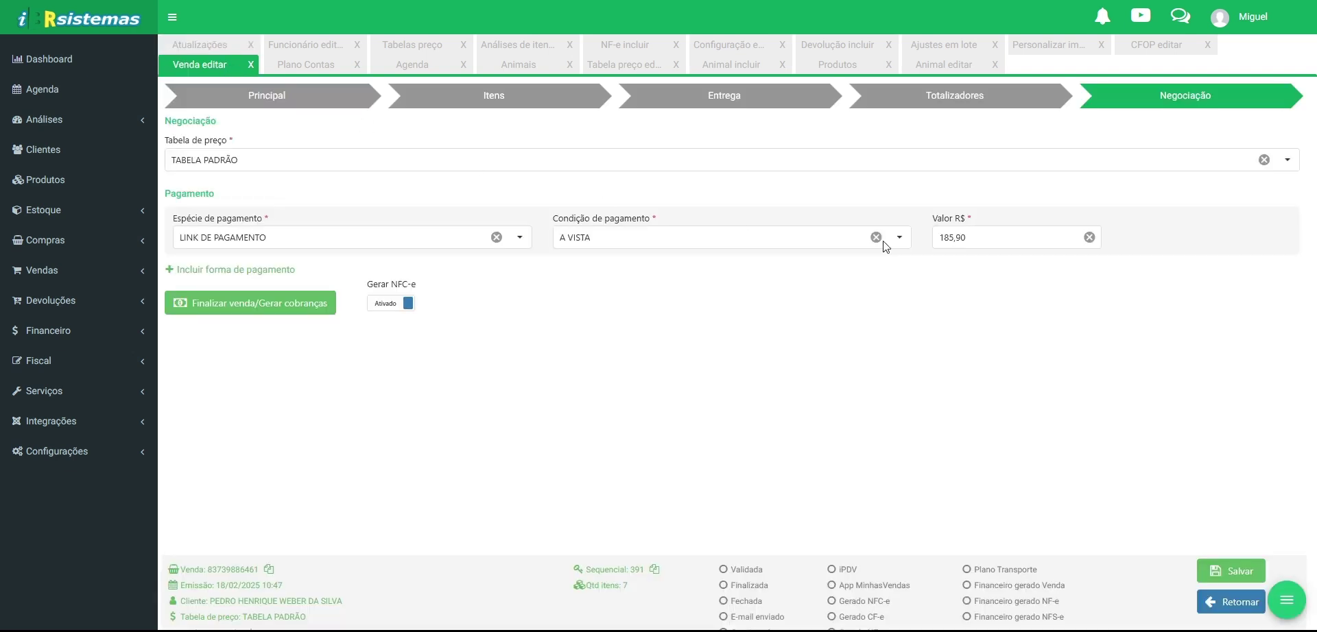
pyautogui.click(518, 98)
pyautogui.click(1211, 178)
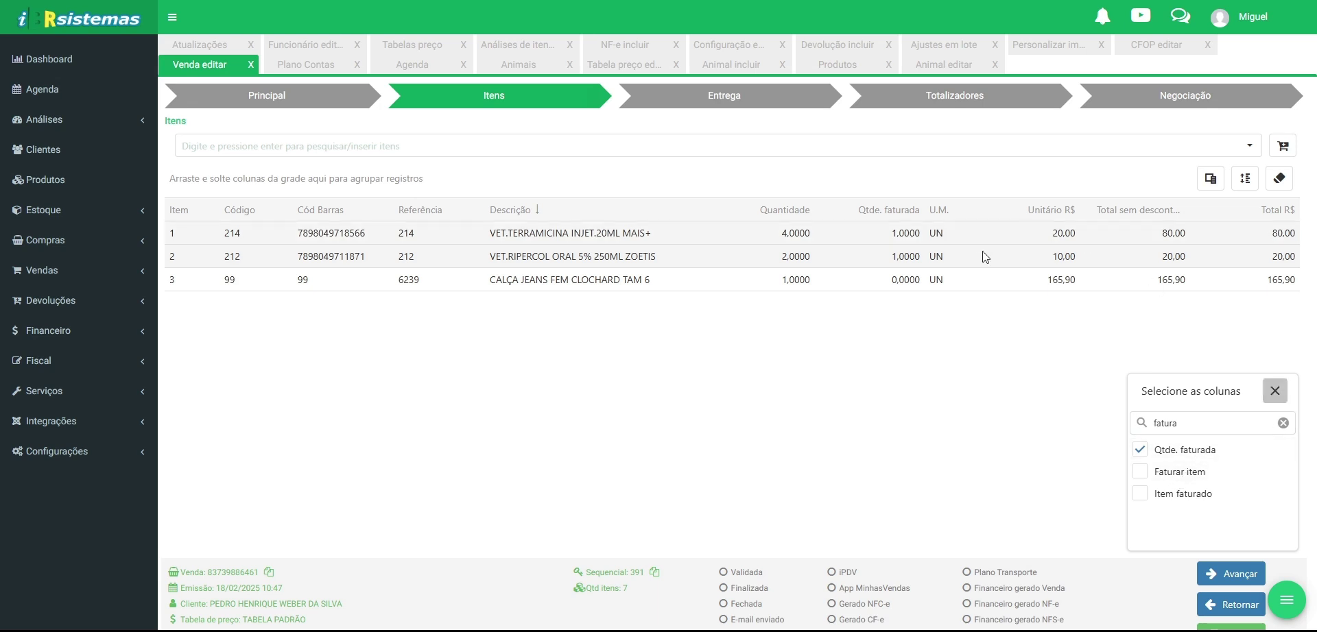
pyautogui.click(1206, 181)
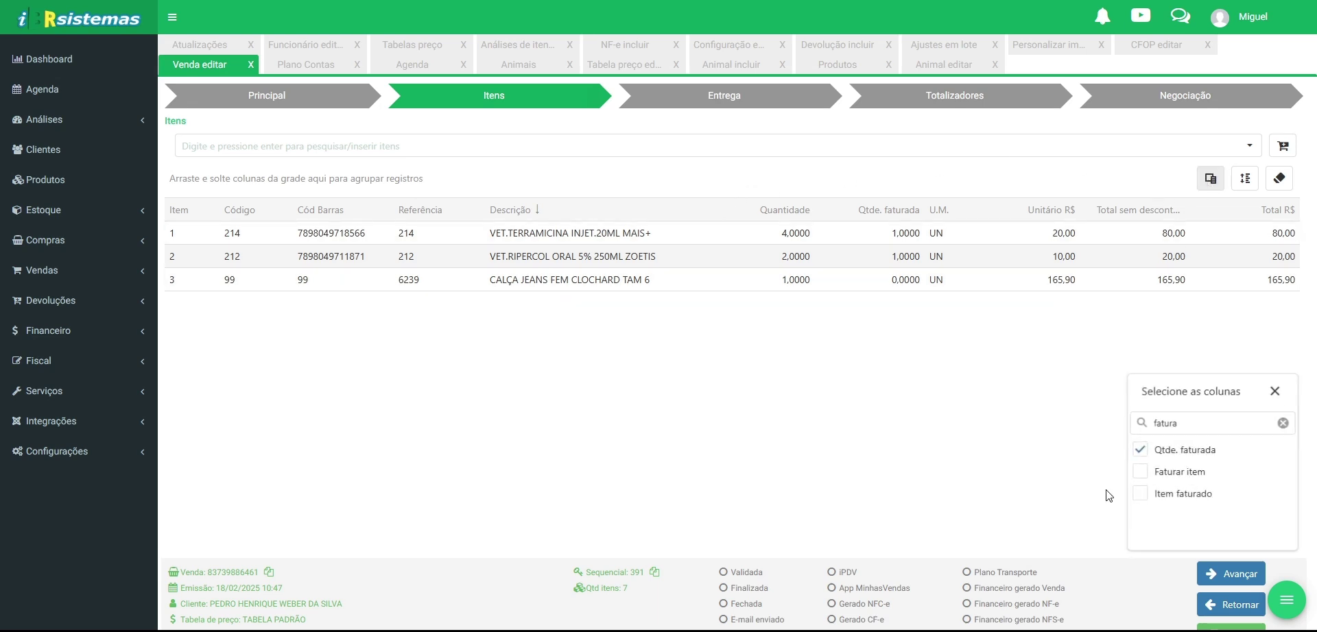
pyautogui.click(1284, 423)
pyautogui.scroll(-3, 1179, 499)
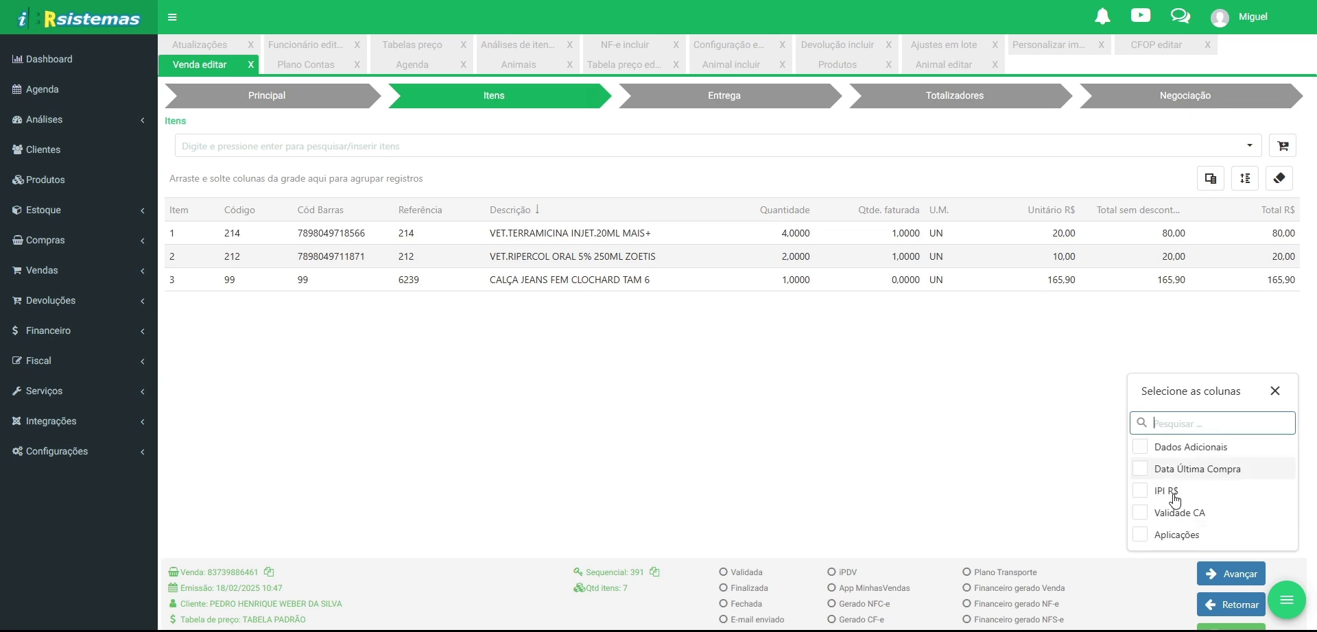
pyautogui.scroll(5, 1175, 499)
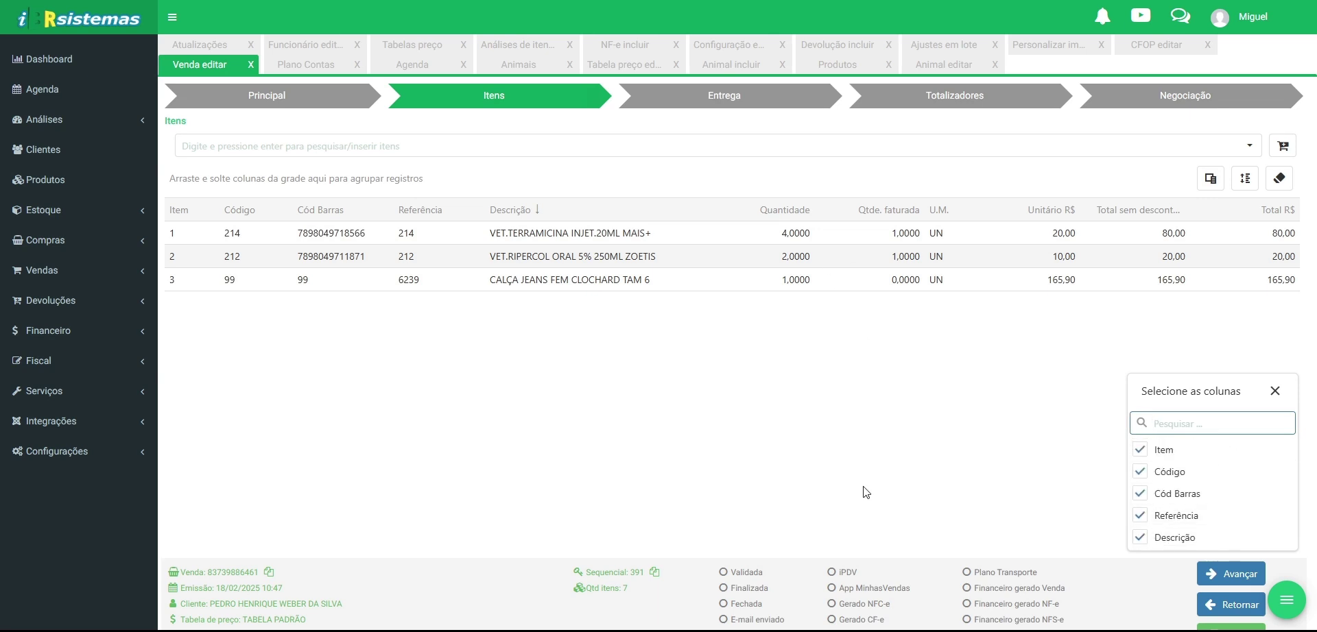
pyautogui.scroll(-10, 1166, 522)
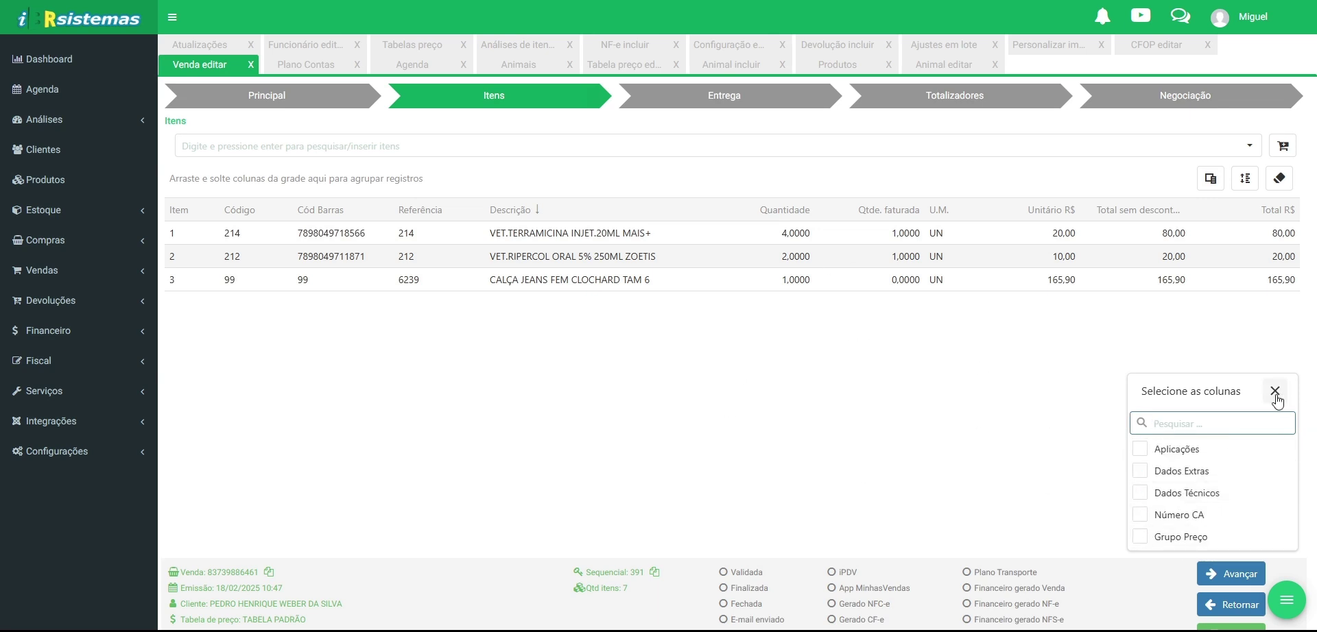
# Check the release note on searching by classification and clear the search in the Plano Contas list.
pyautogui.click(185, 48)
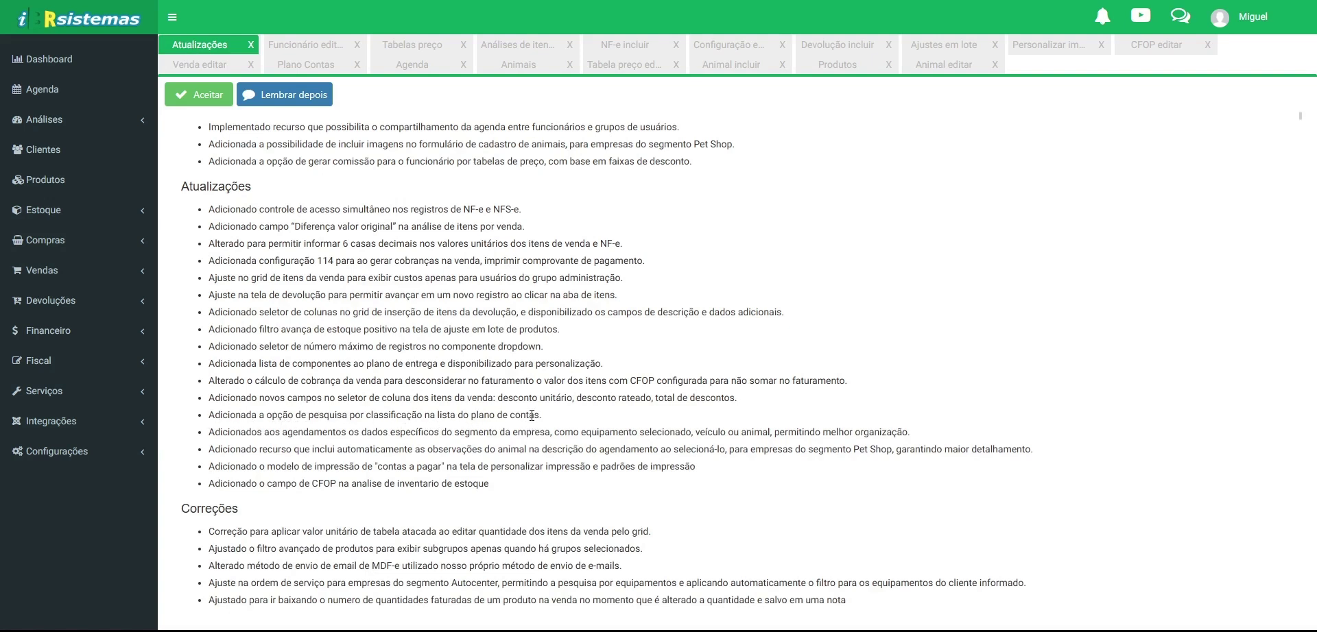
pyautogui.click(306, 60)
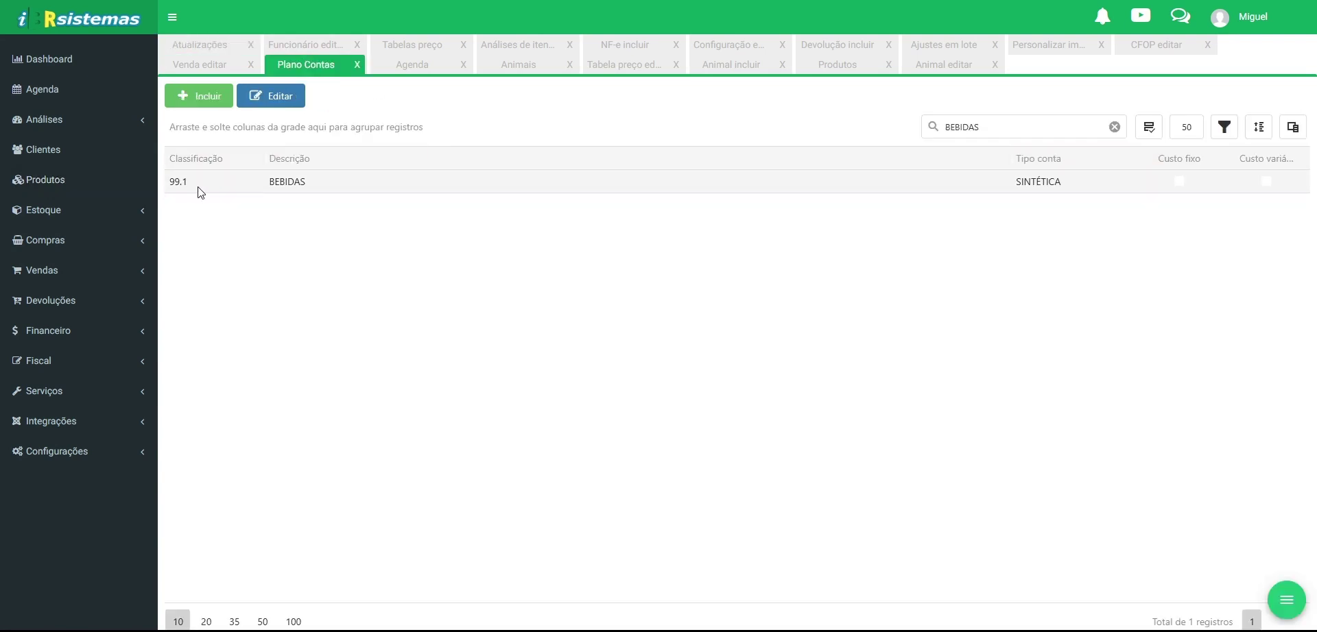
pyautogui.click(1114, 127)
# Search the chart of accounts for VENDAS DE PRODUTOS, copied from its description, and view the available search fields.
pyautogui.moveTo(266, 302); pyautogui.dragTo(385, 305)
pyautogui.hotkey('ctrl', 'c')
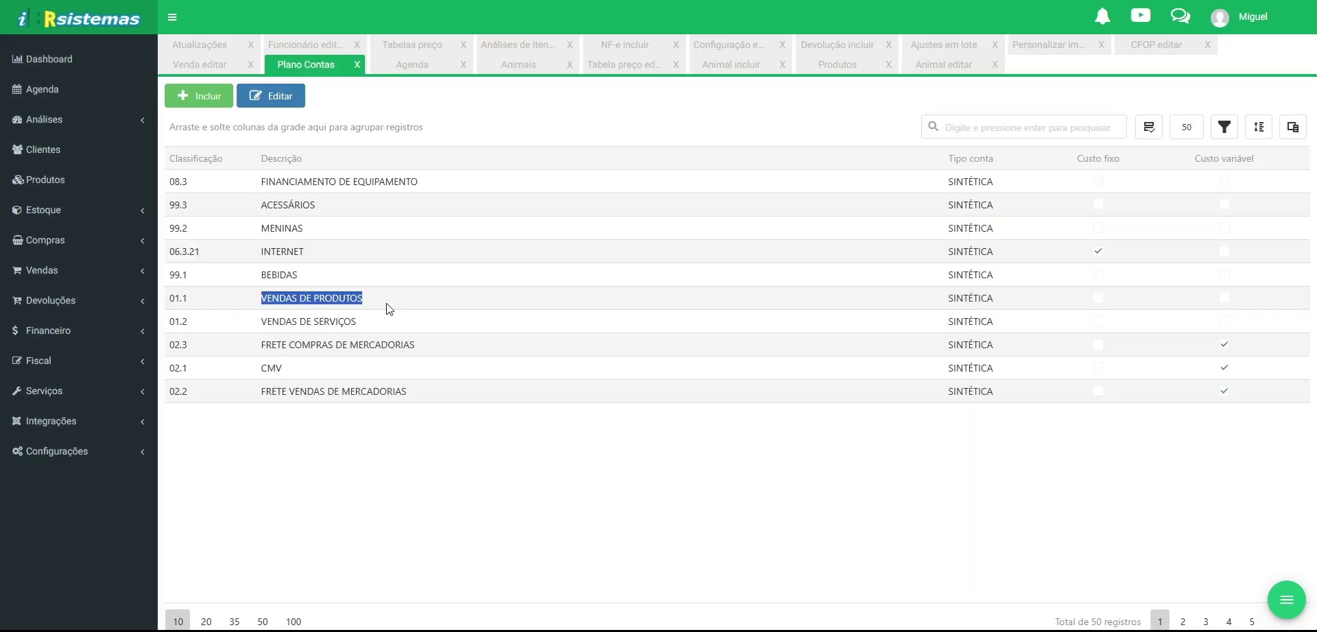
pyautogui.click(1046, 130)
pyautogui.hotkey('ctrl', 'v')
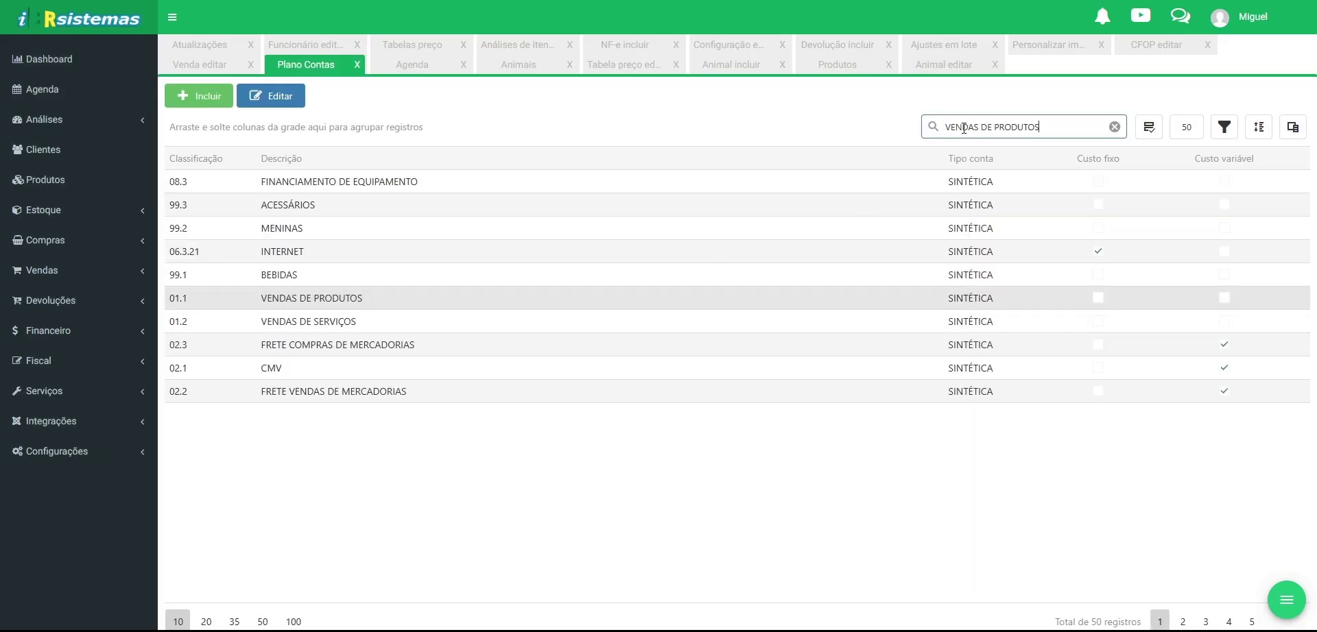
pyautogui.click(1149, 127)
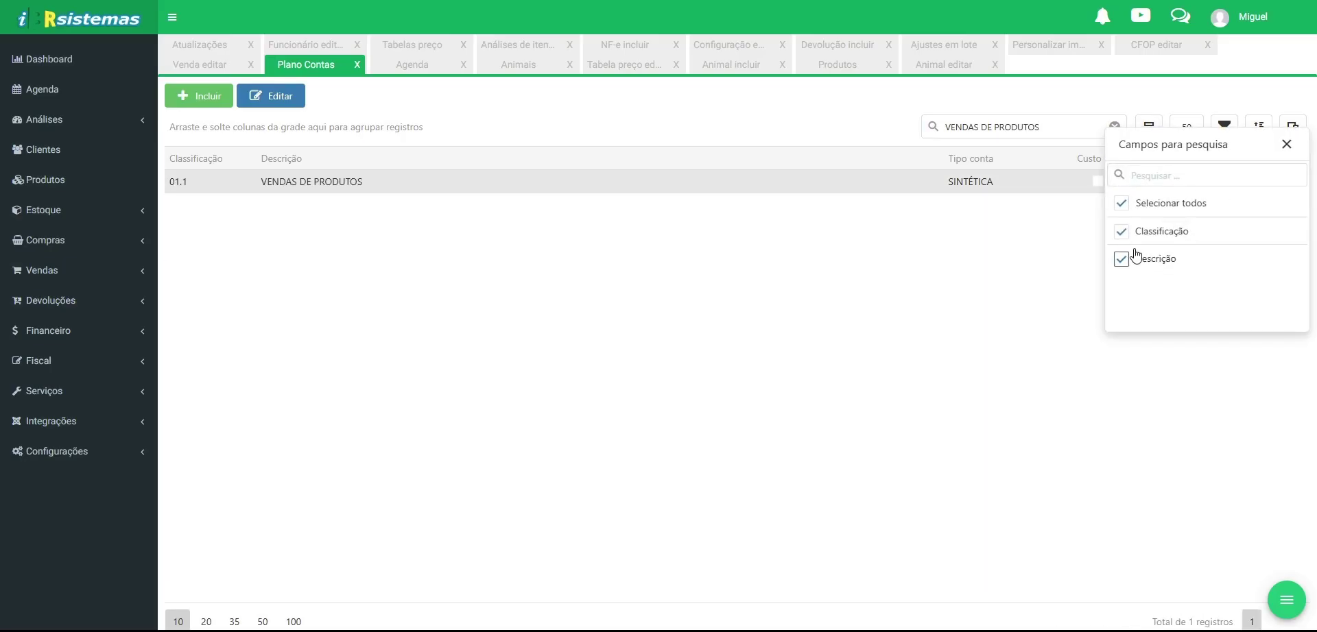
pyautogui.click(1285, 148)
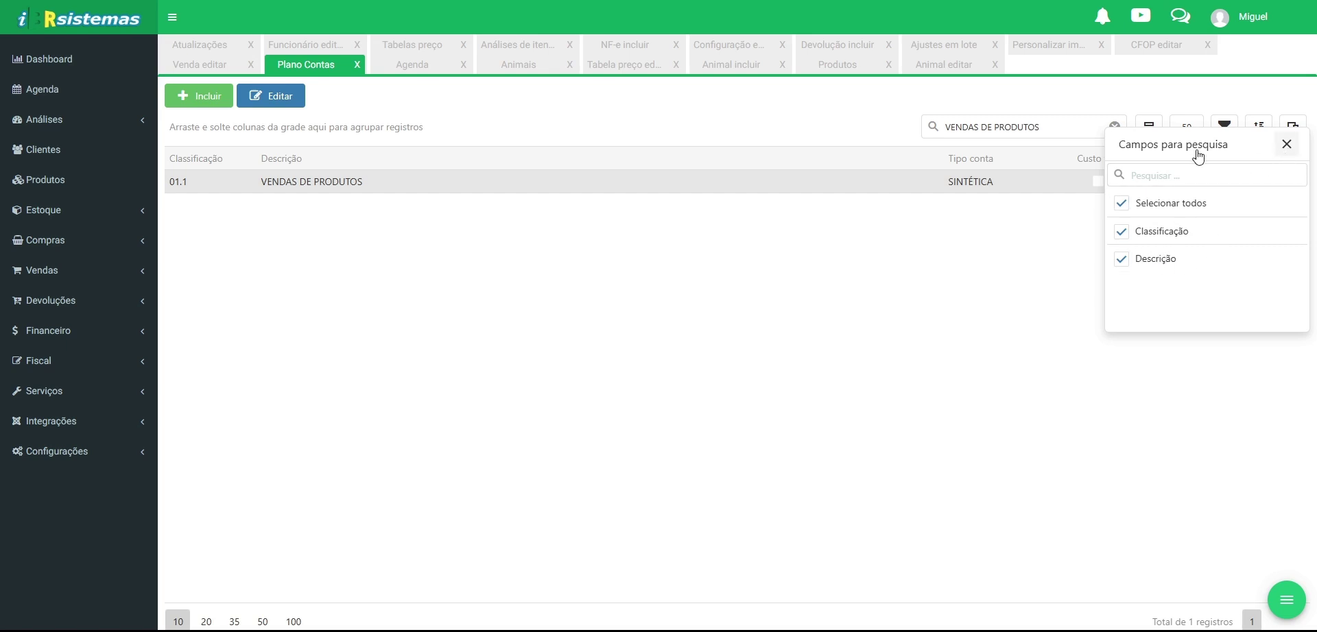
# Examine the release note on adding segment-specific data such as equipment, vehicle or animal to appointments.
pyautogui.click(205, 51)
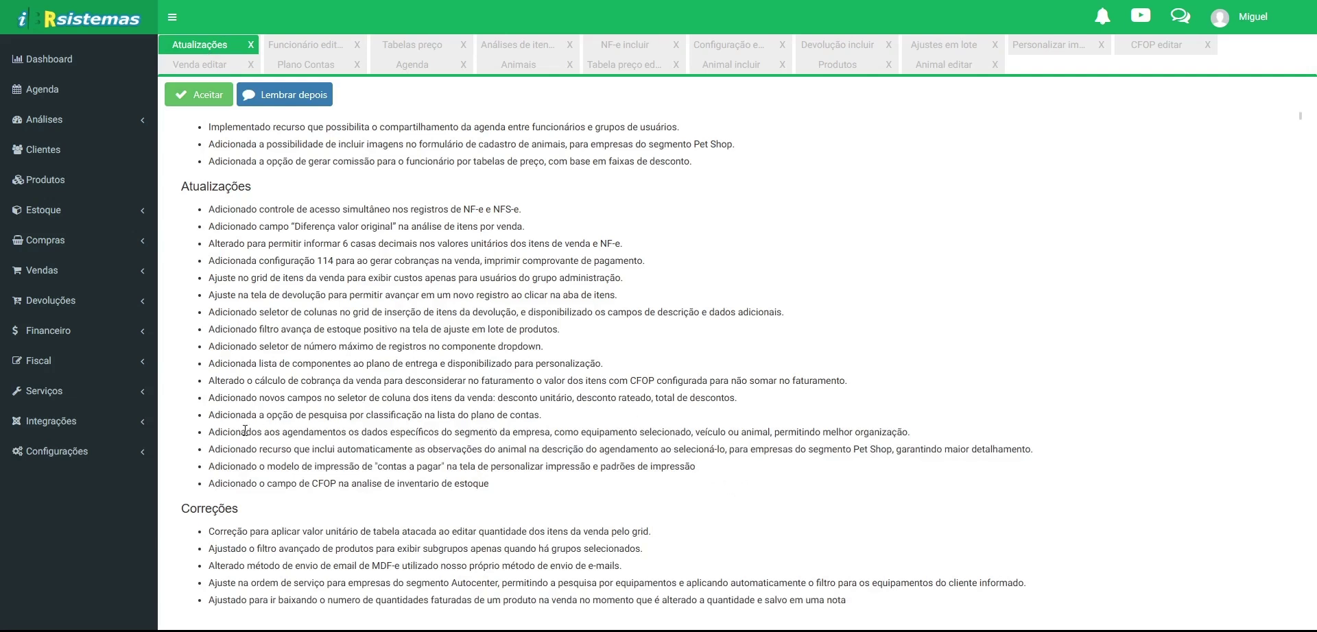
pyautogui.moveTo(251, 431); pyautogui.dragTo(513, 431)
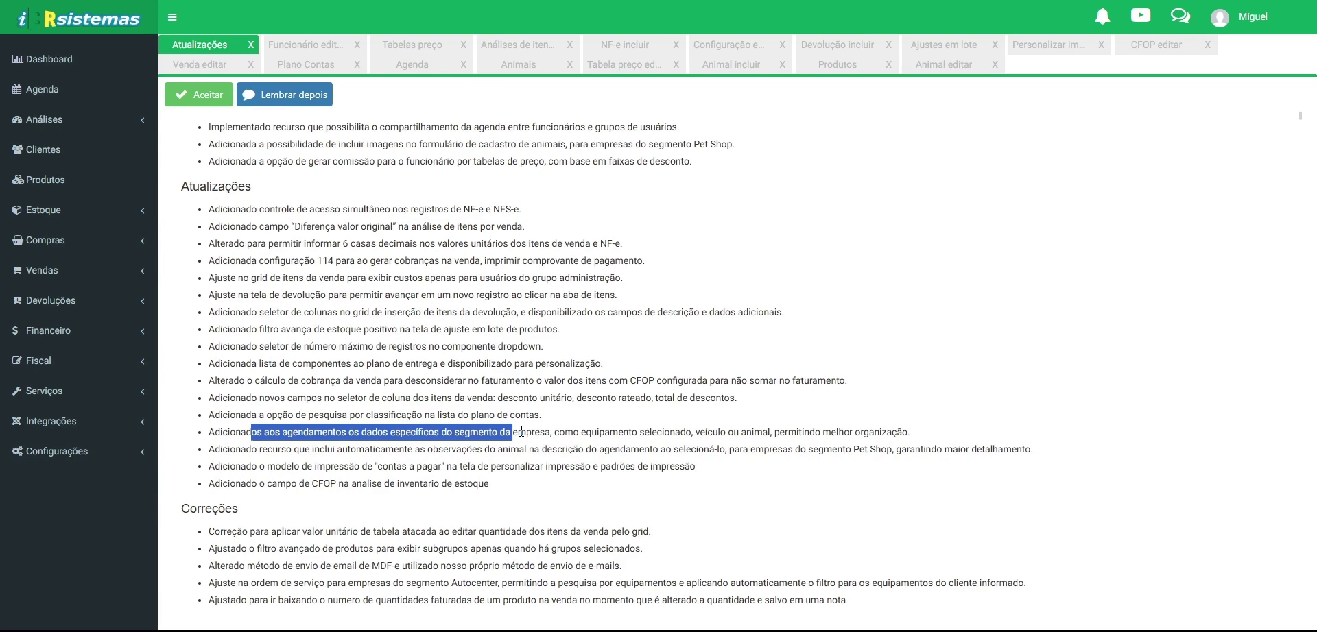
pyautogui.moveTo(706, 431); pyautogui.dragTo(723, 431)
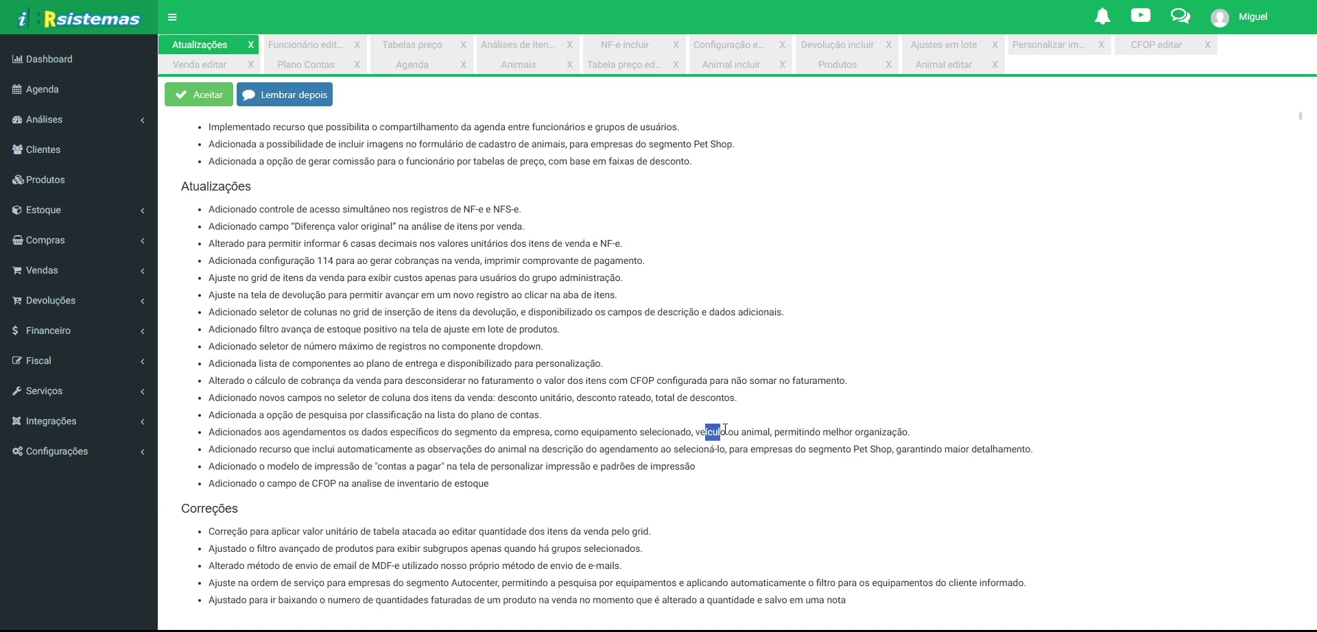
pyautogui.tripleClick(743, 432)
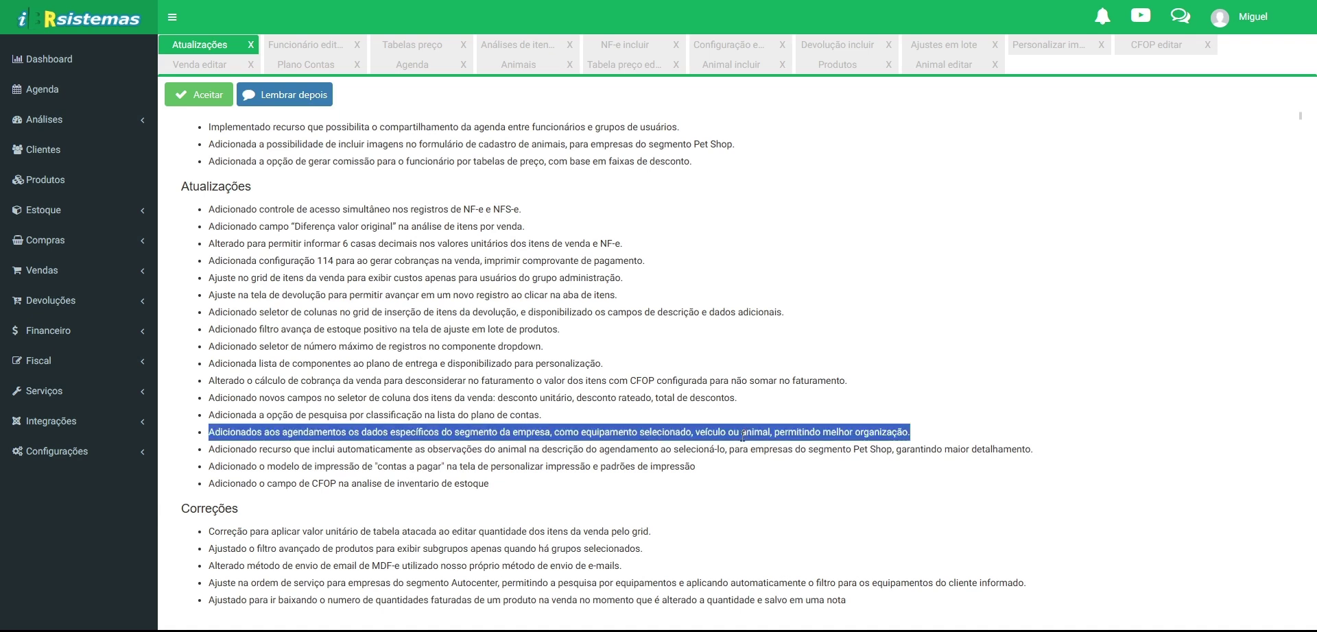
pyautogui.doubleClick(743, 434)
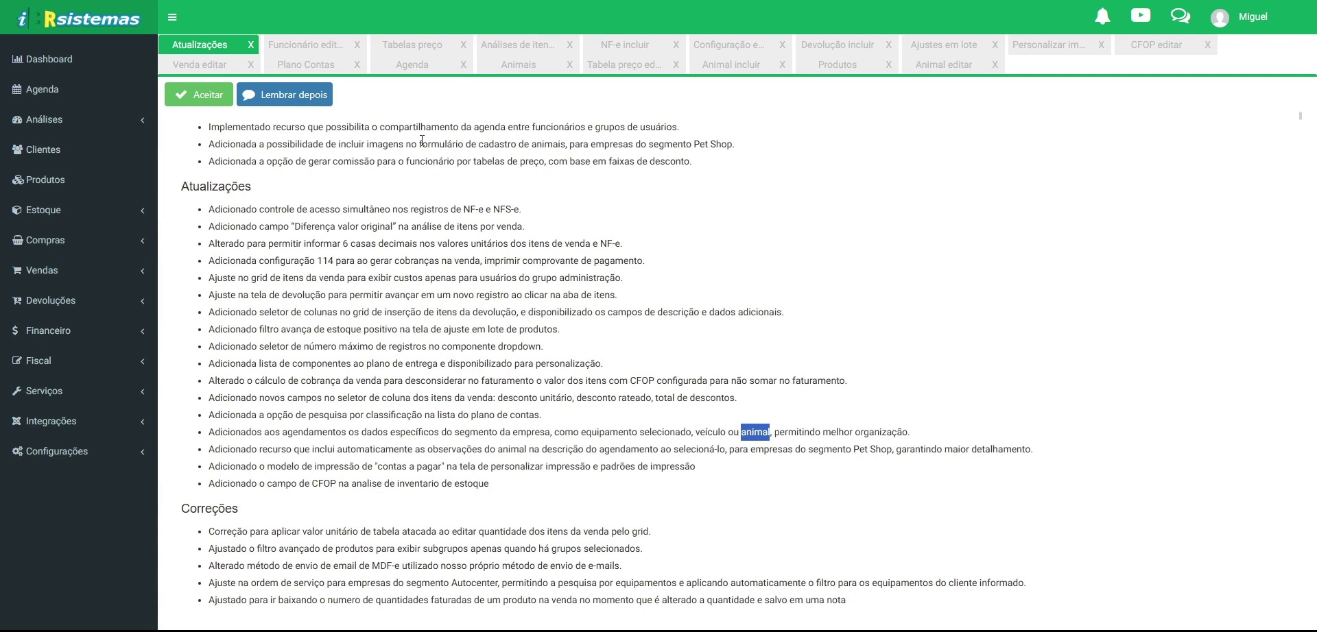
# Open the BANHO E TOSA appointment in the Agenda, view its Animal field, and close it without applying changes.
pyautogui.click(412, 66)
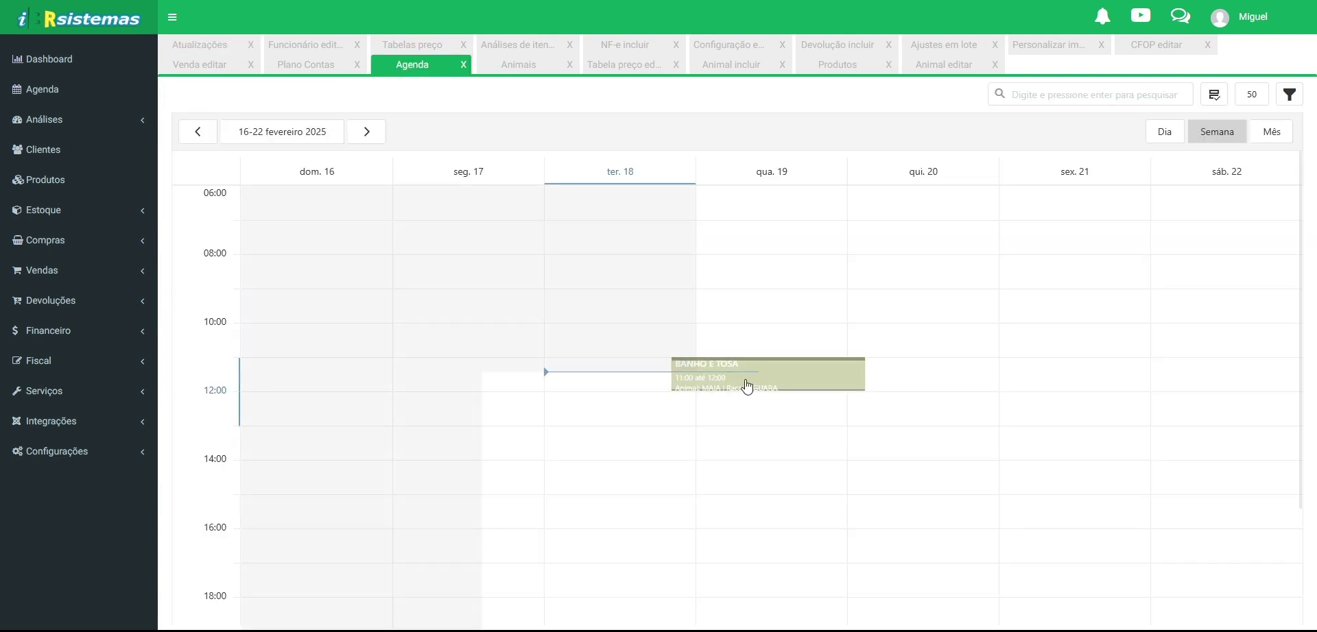
pyautogui.doubleClick(747, 386)
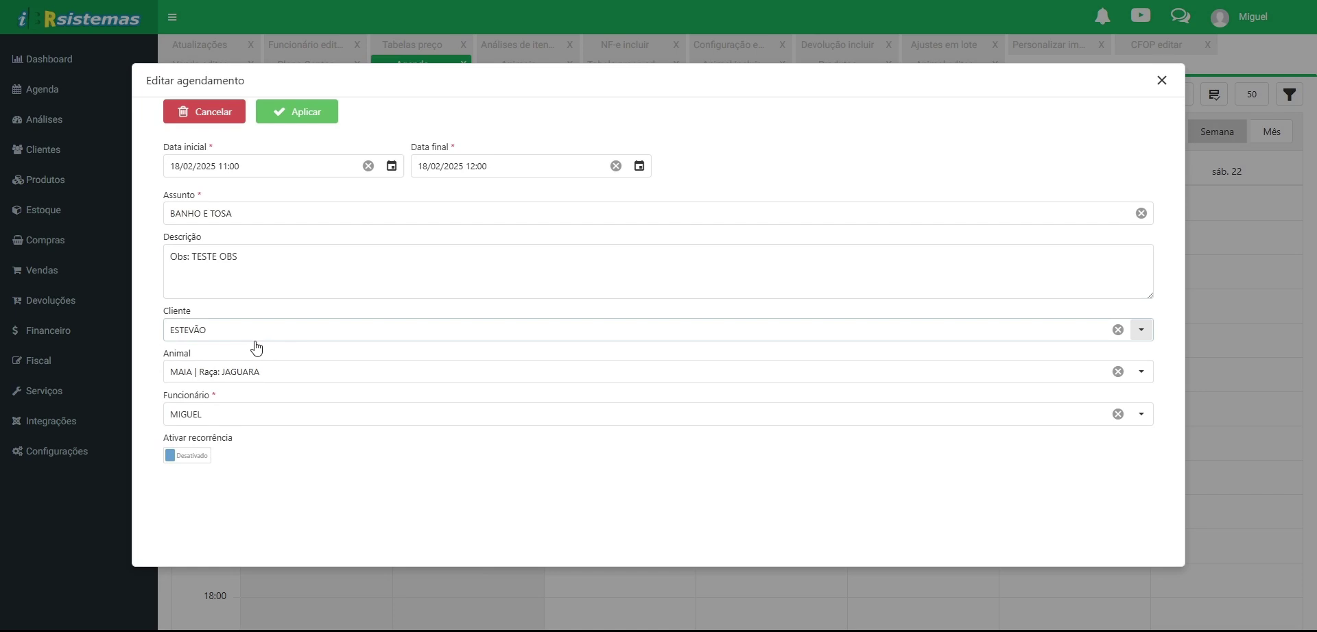
pyautogui.click(240, 376)
pyautogui.click(1162, 81)
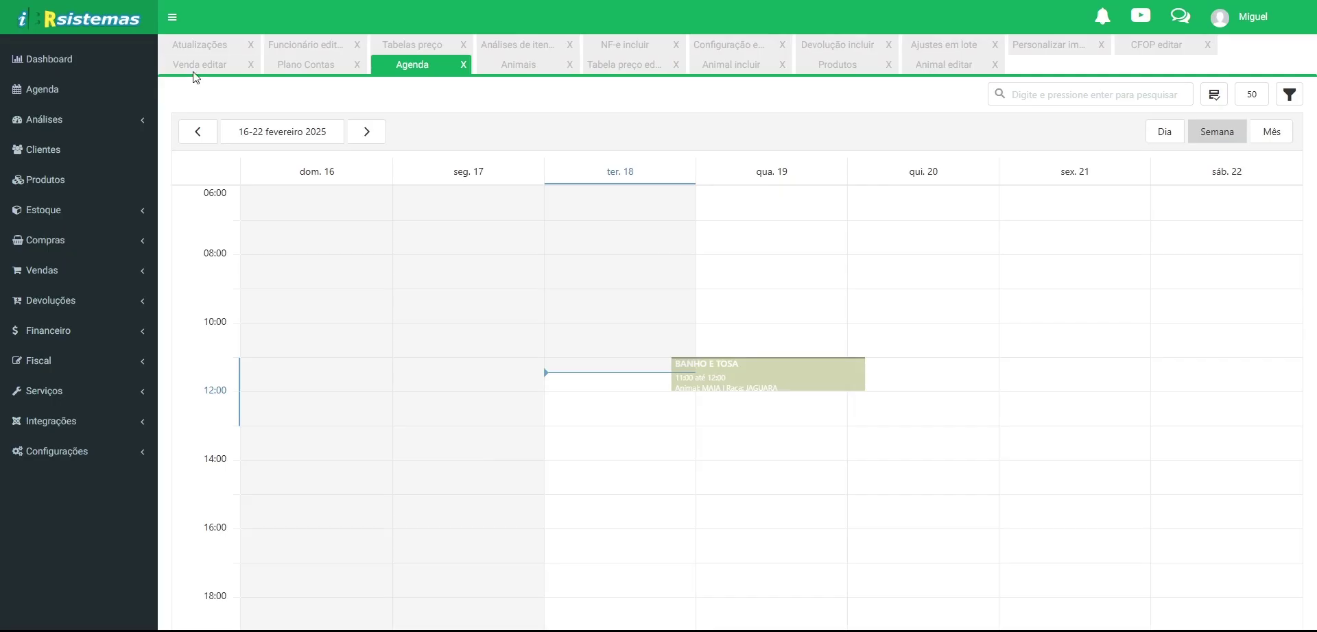
# Check the release note on animal observations, view the description of the BANHO E TOSA appointment, and save the appointment.
pyautogui.click(196, 45)
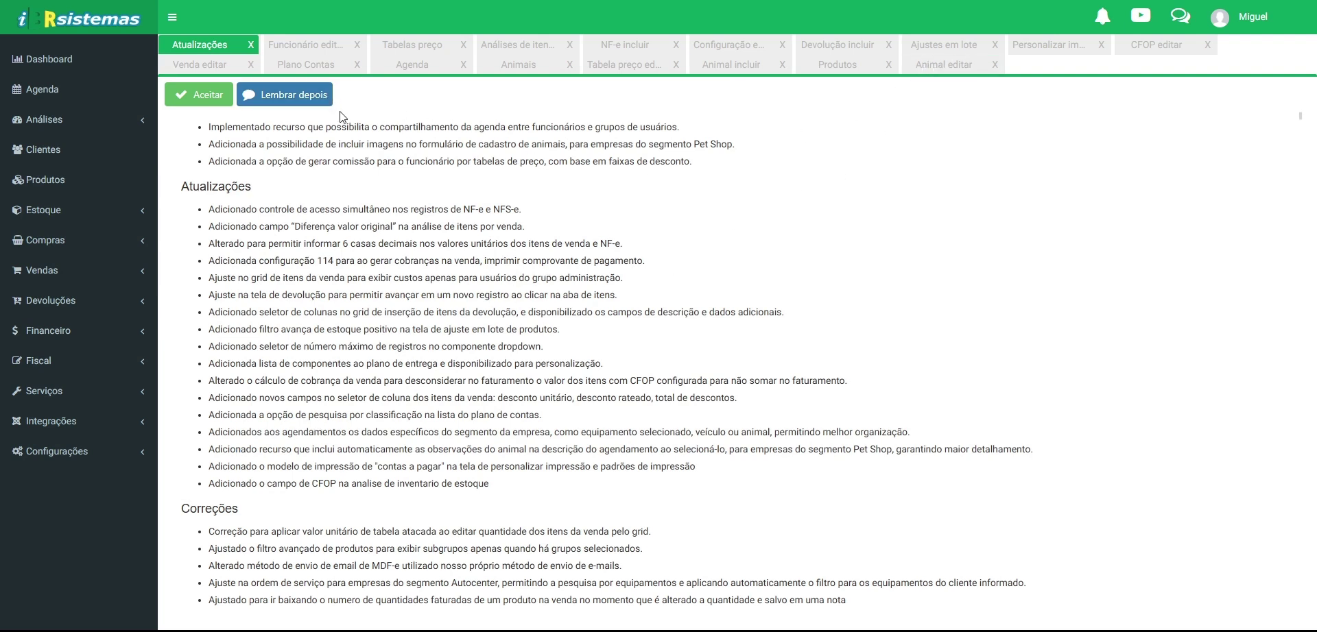
pyautogui.click(411, 68)
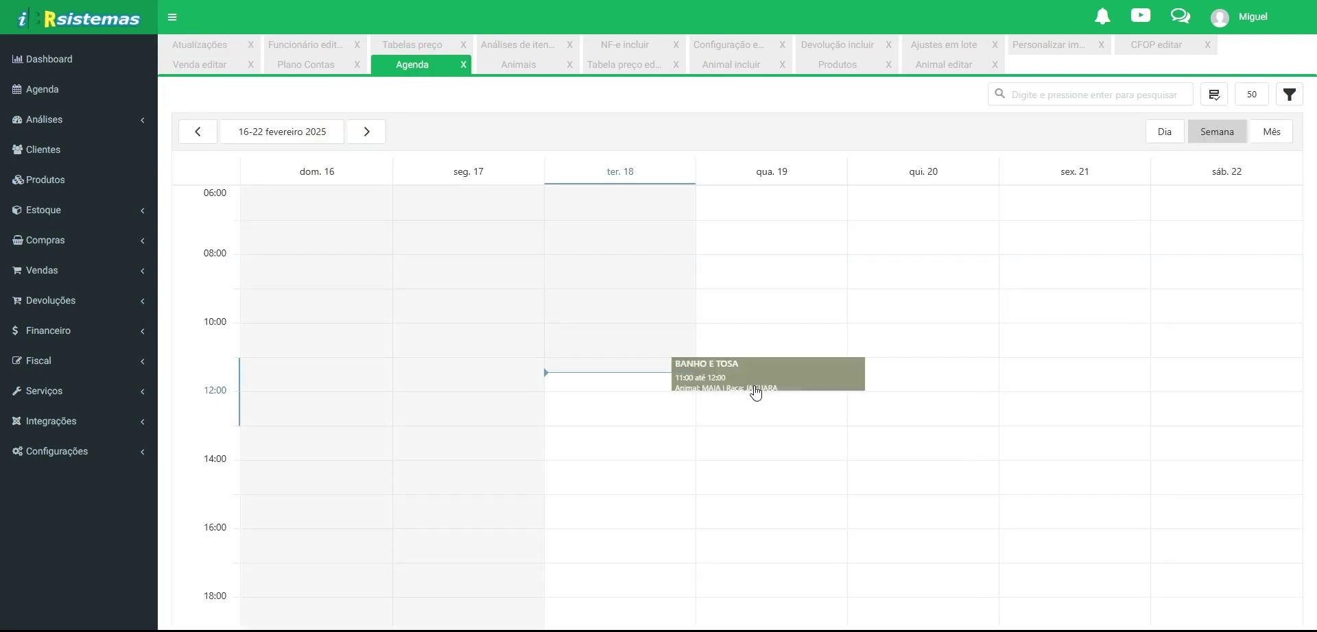
pyautogui.click(755, 390)
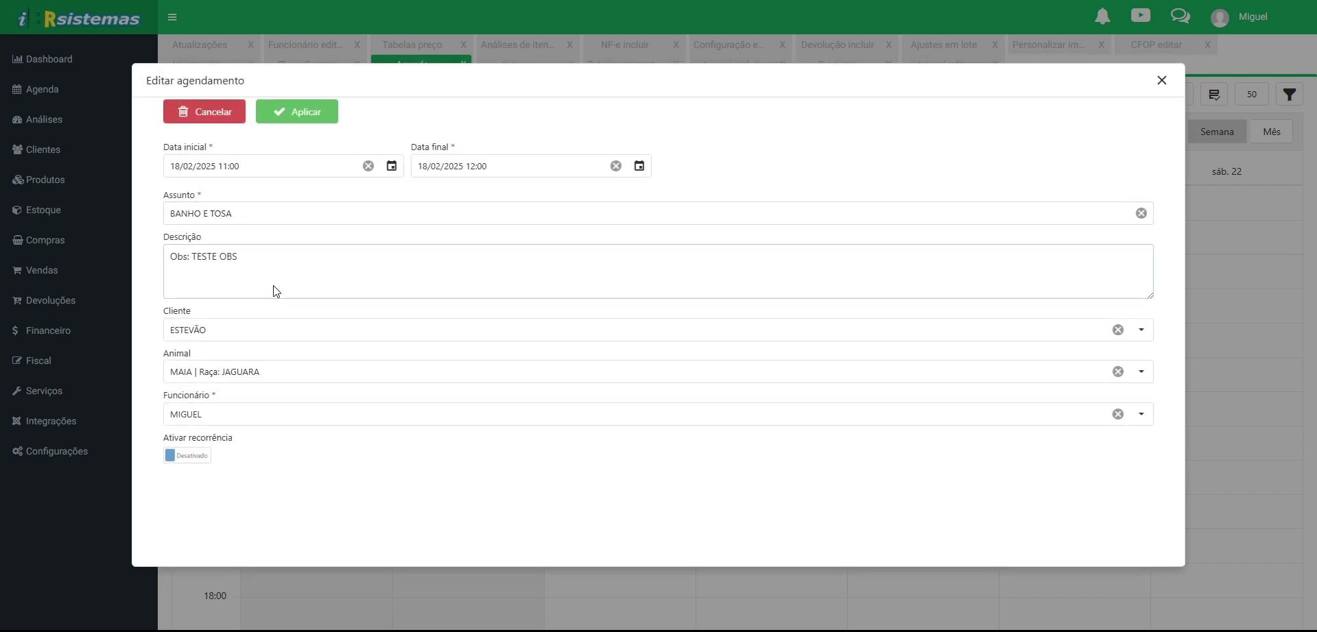
pyautogui.moveTo(274, 256); pyautogui.dragTo(152, 248)
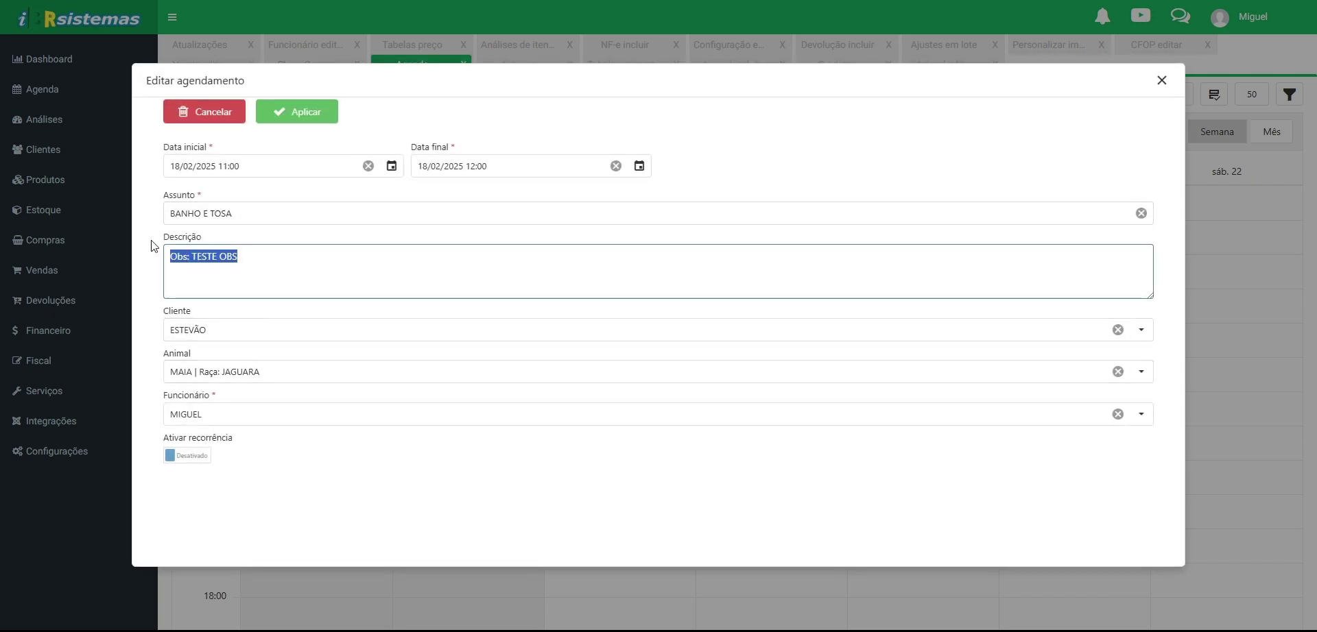
pyautogui.click(312, 118)
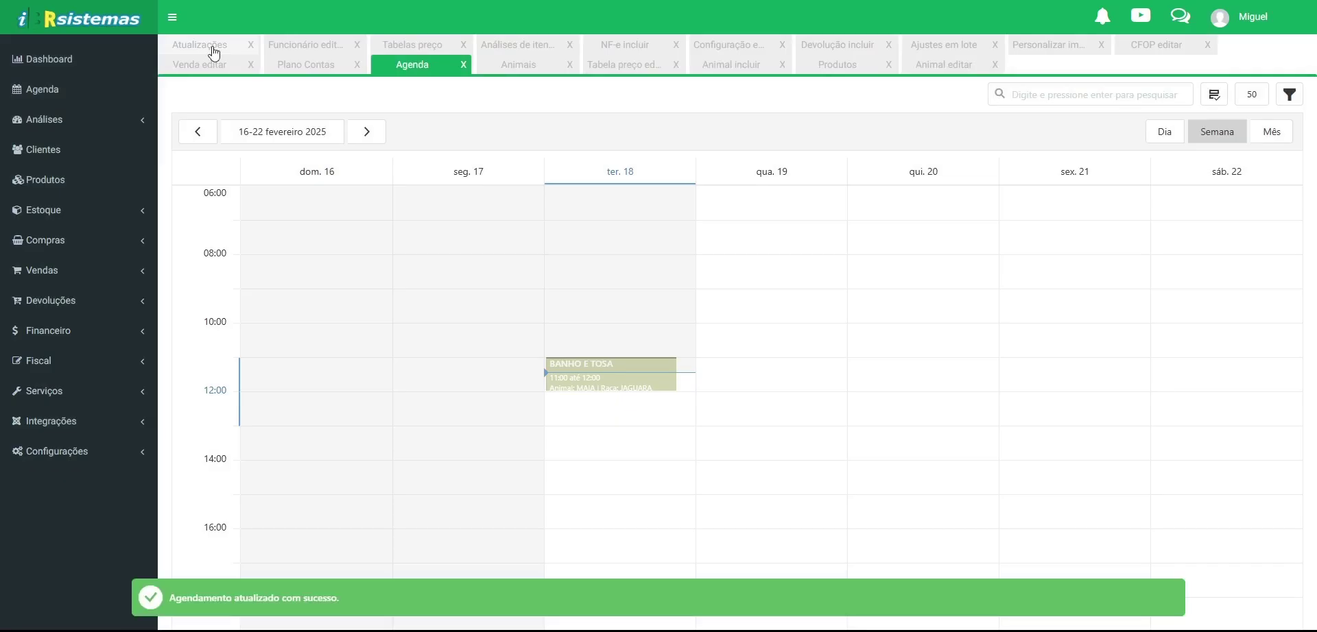
# Review the Correções release notes and set the quantity of CALÇA JEANS FEM CLOCHARD TAM 6 to 5 in the sale's items.
pyautogui.click(212, 47)
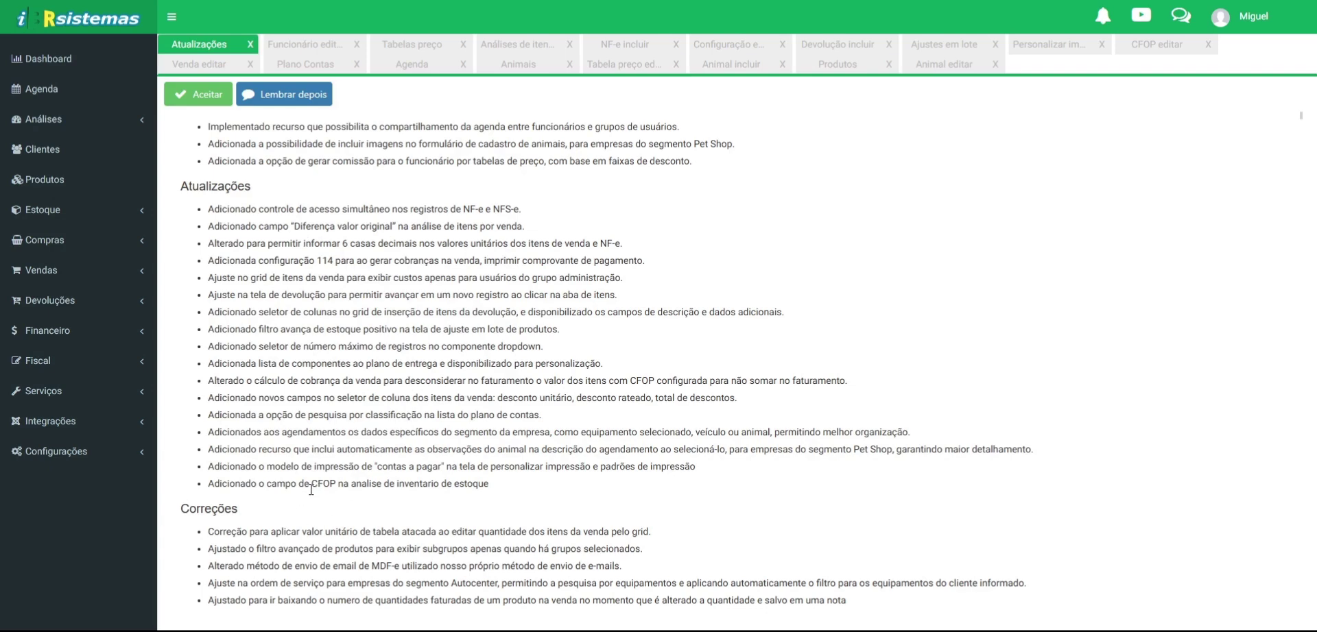
pyautogui.scroll(-2, 465, 492)
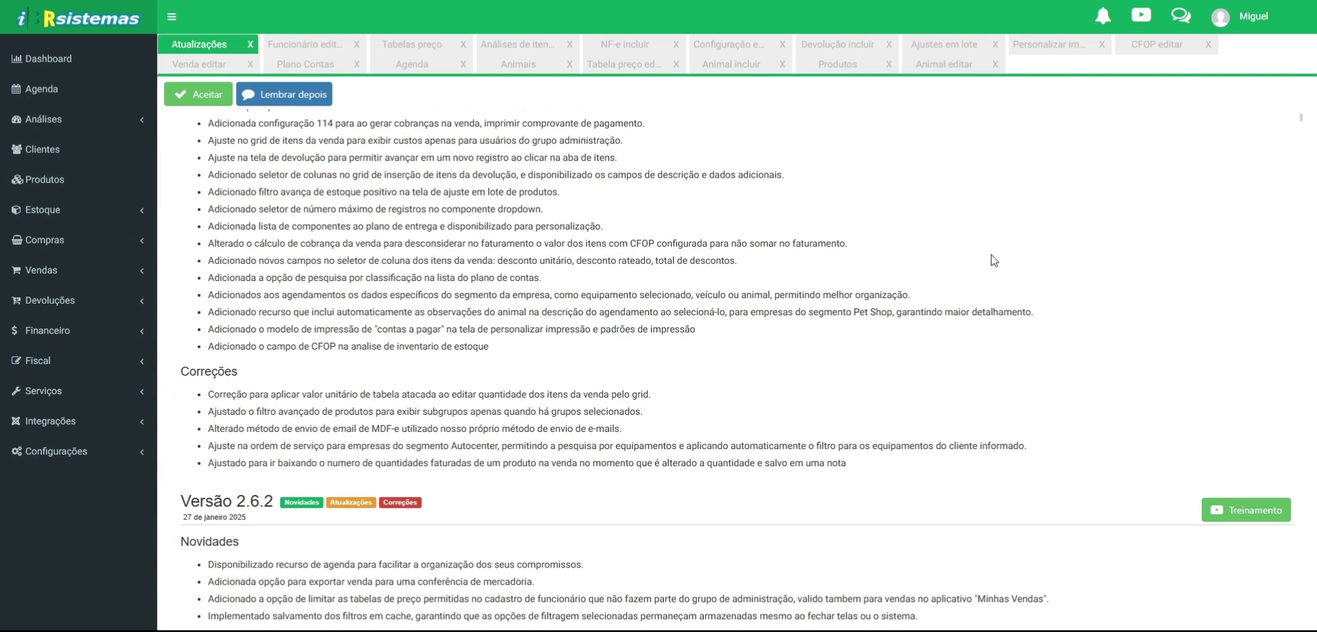
pyautogui.click(214, 67)
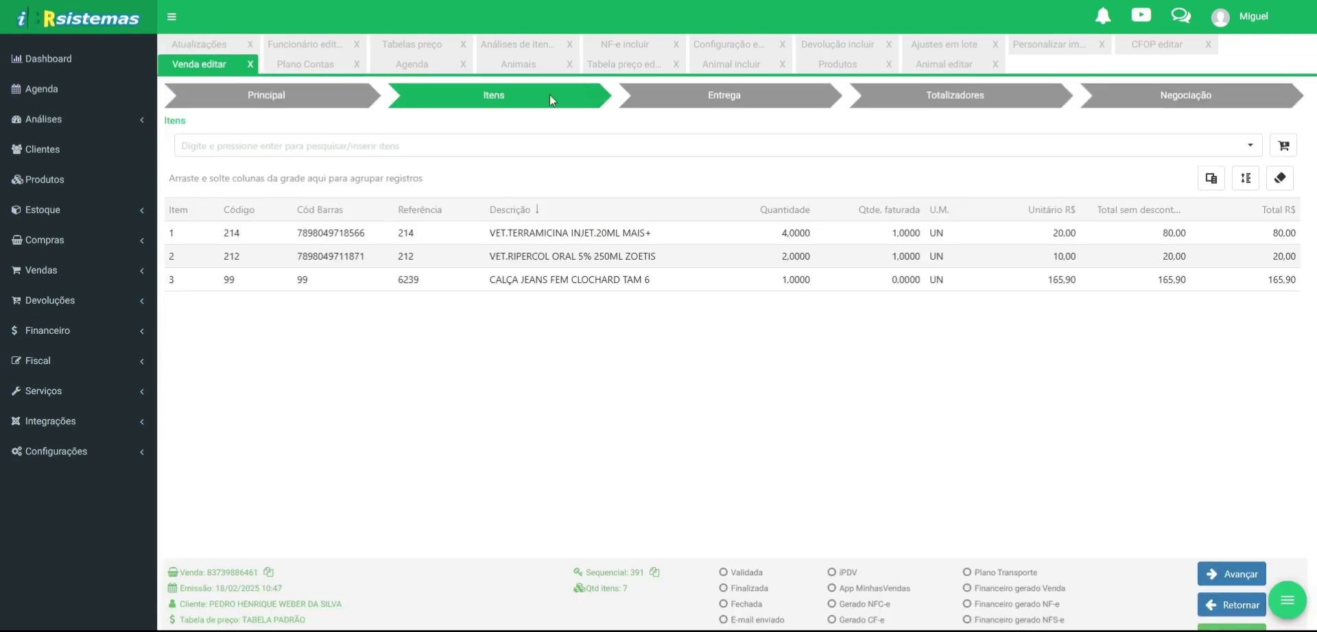
pyautogui.click(794, 286)
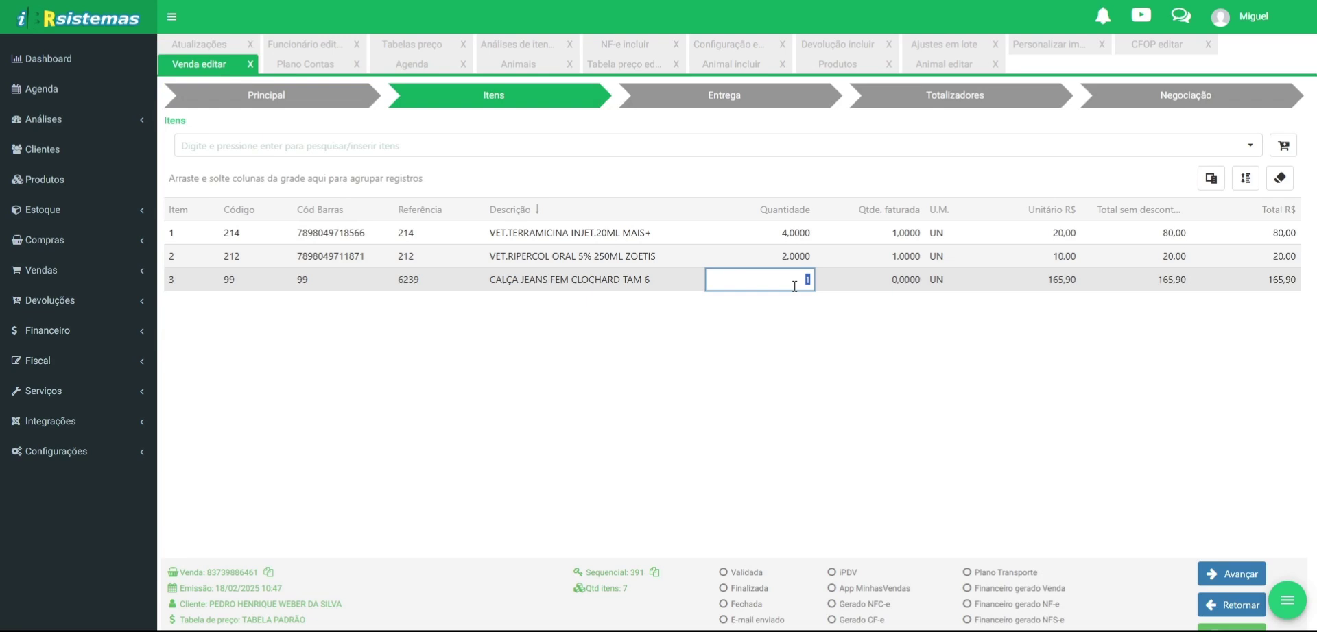
pyautogui.write('5')
pyautogui.press('Return')
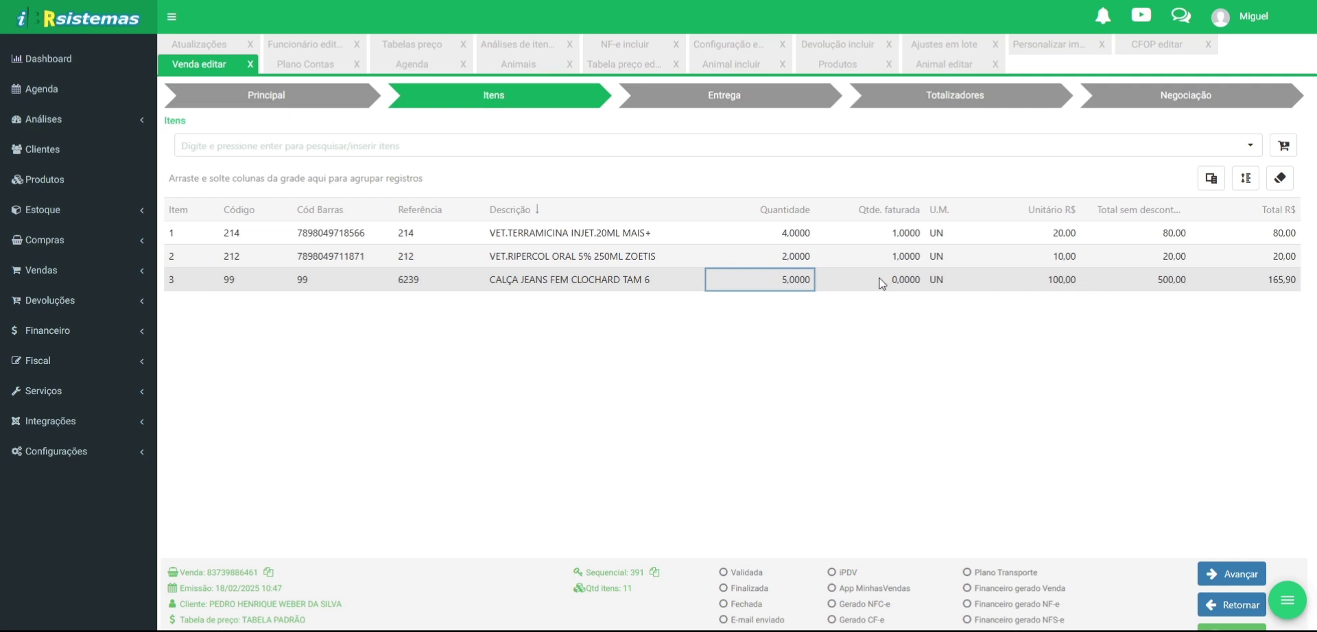
# Try smaller quantities of 1 and 3 for CALÇA JEANS FEM CLOCHARD TAM 6 to test its wholesale table price.
pyautogui.click(796, 279)
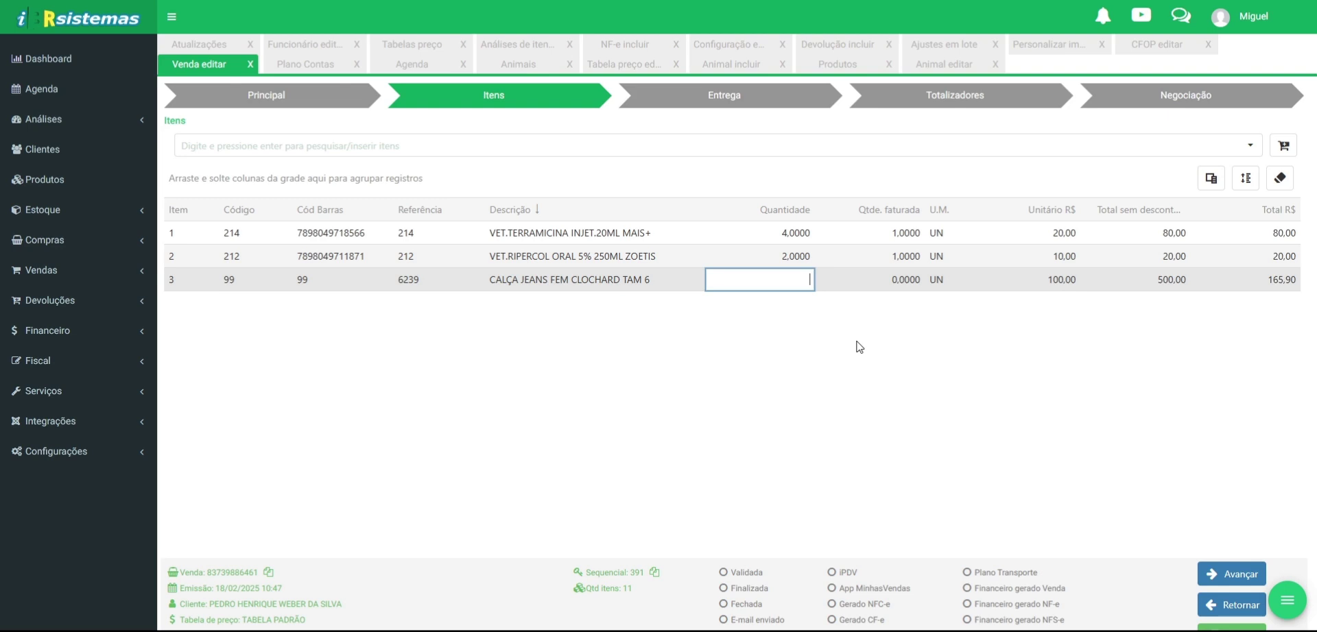
pyautogui.write('1')
pyautogui.press('Return')
pyautogui.click(793, 280)
pyautogui.press('BackSpace')
pyautogui.write('3')
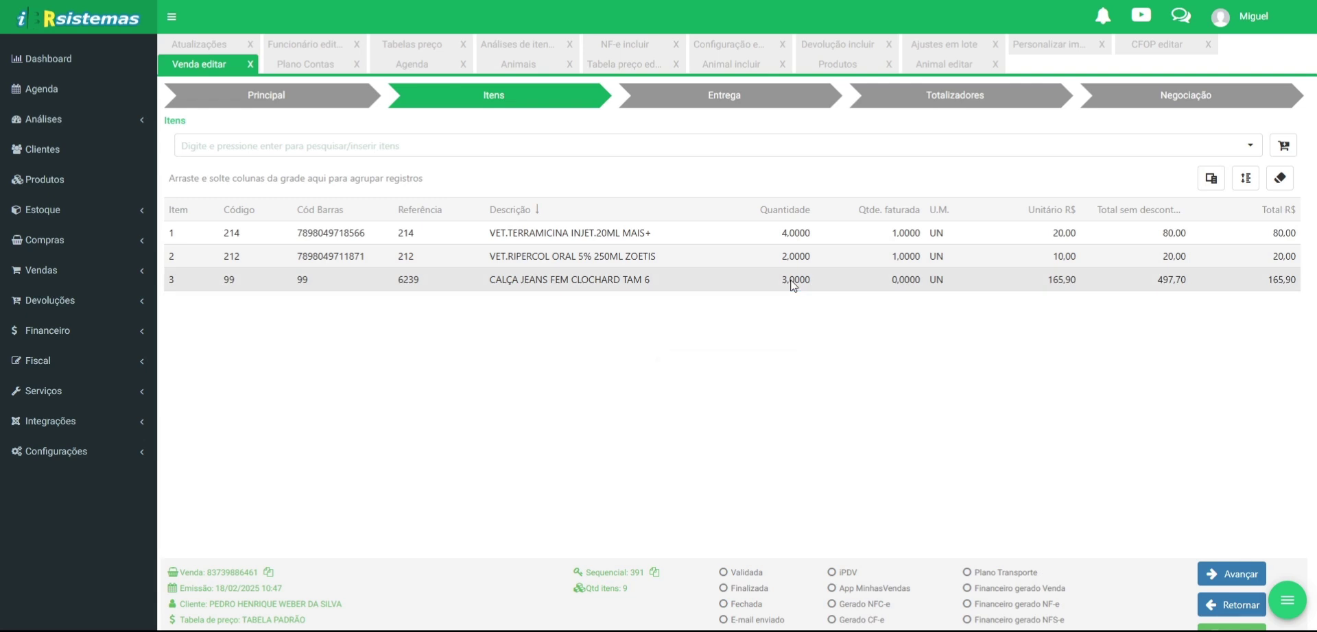
# Set the quantity of CALÇA JEANS FEM CLOCHARD TAM 6 back to 5 in the sale's item grid.
pyautogui.doubleClick(792, 280)
pyautogui.write('5')
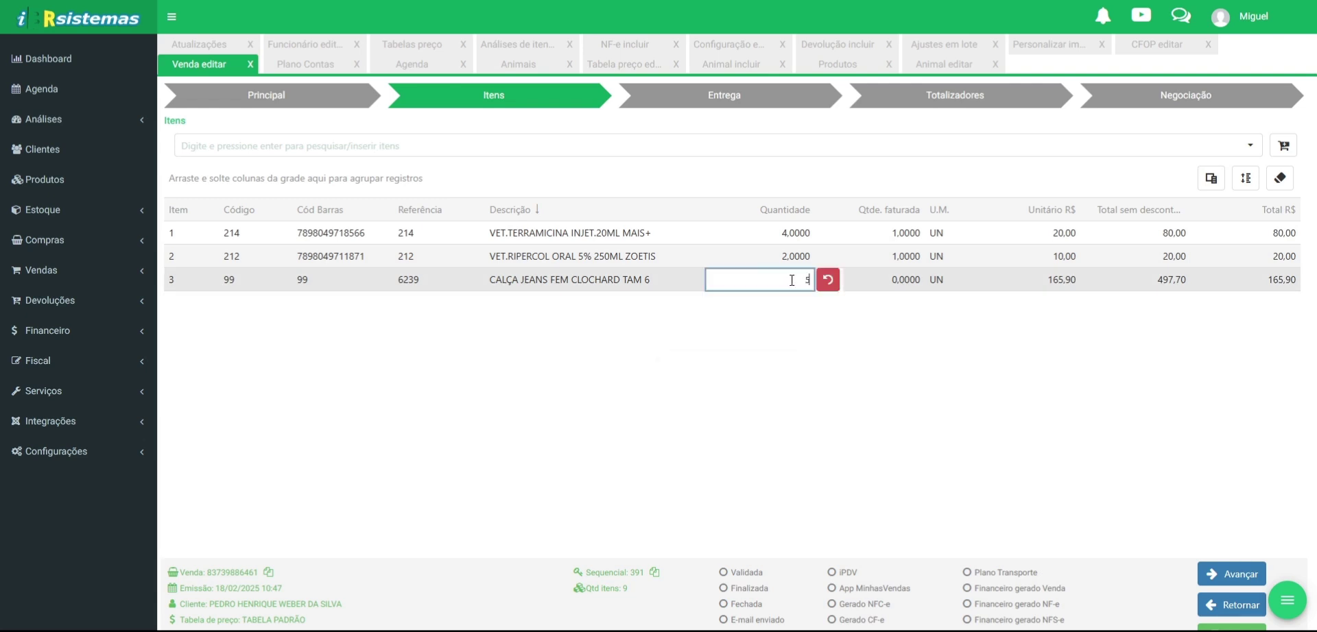
pyautogui.click(768, 303)
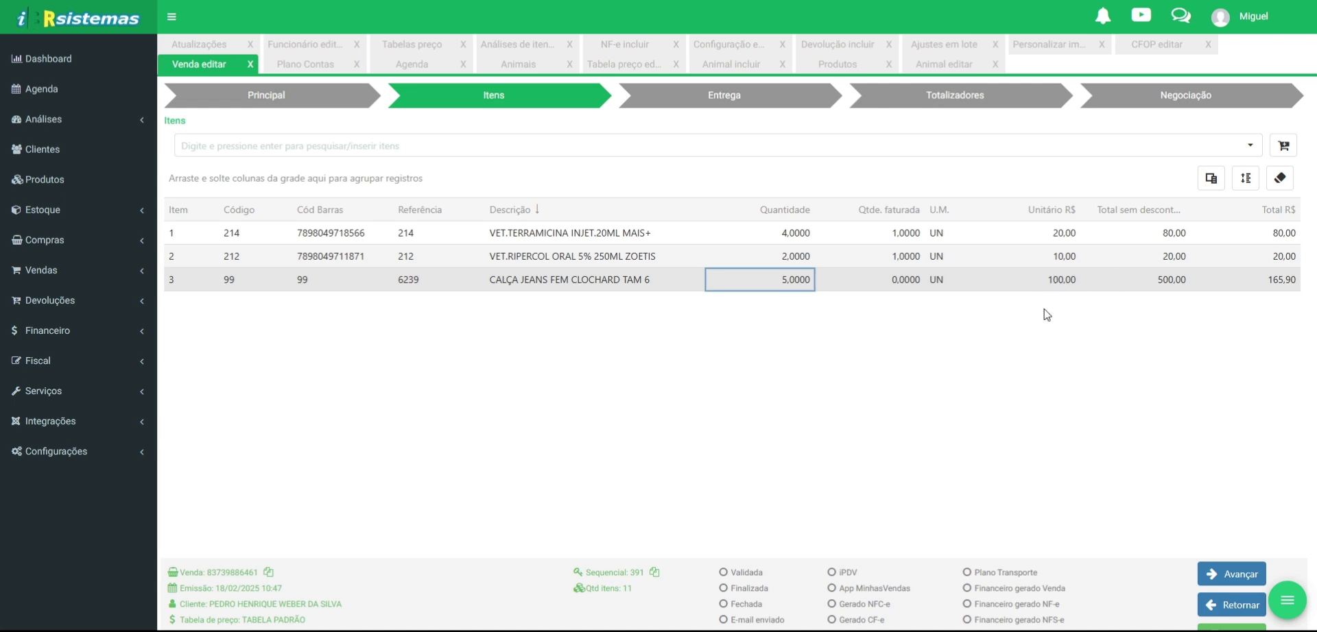
# Return to the release notes and look over the version 2.6.3 list up to its heading.
pyautogui.click(171, 44)
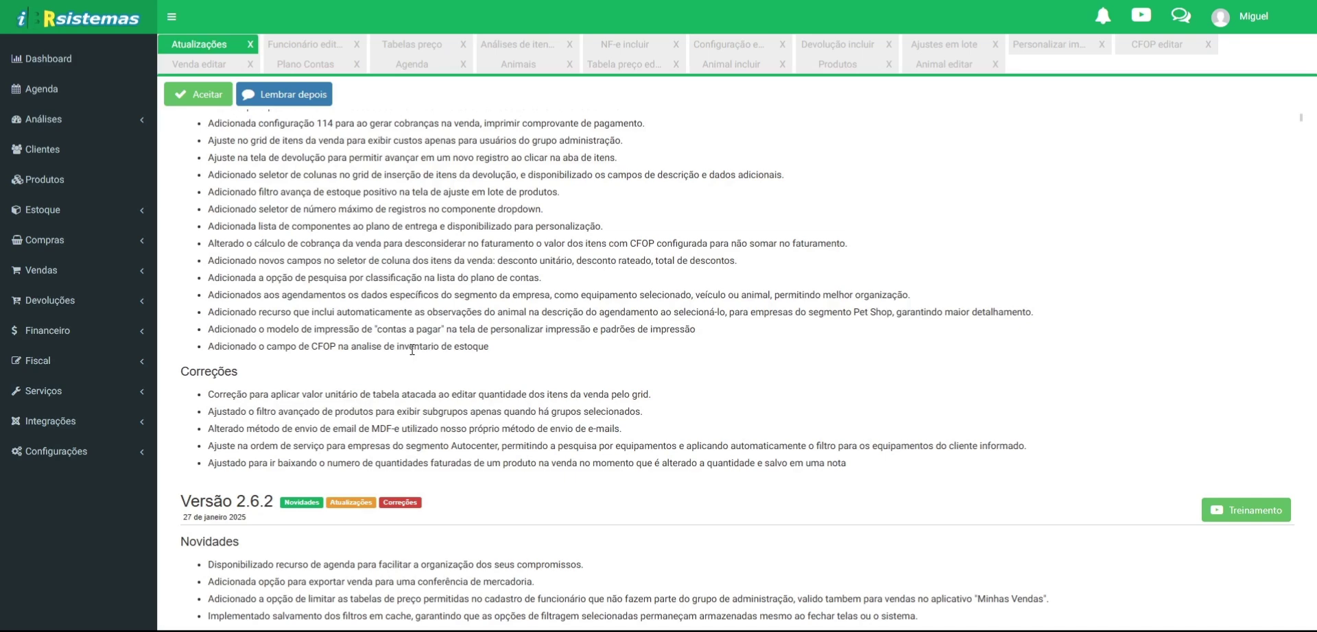
pyautogui.scroll(3, 411, 350)
pyautogui.scroll(-2, 411, 349)
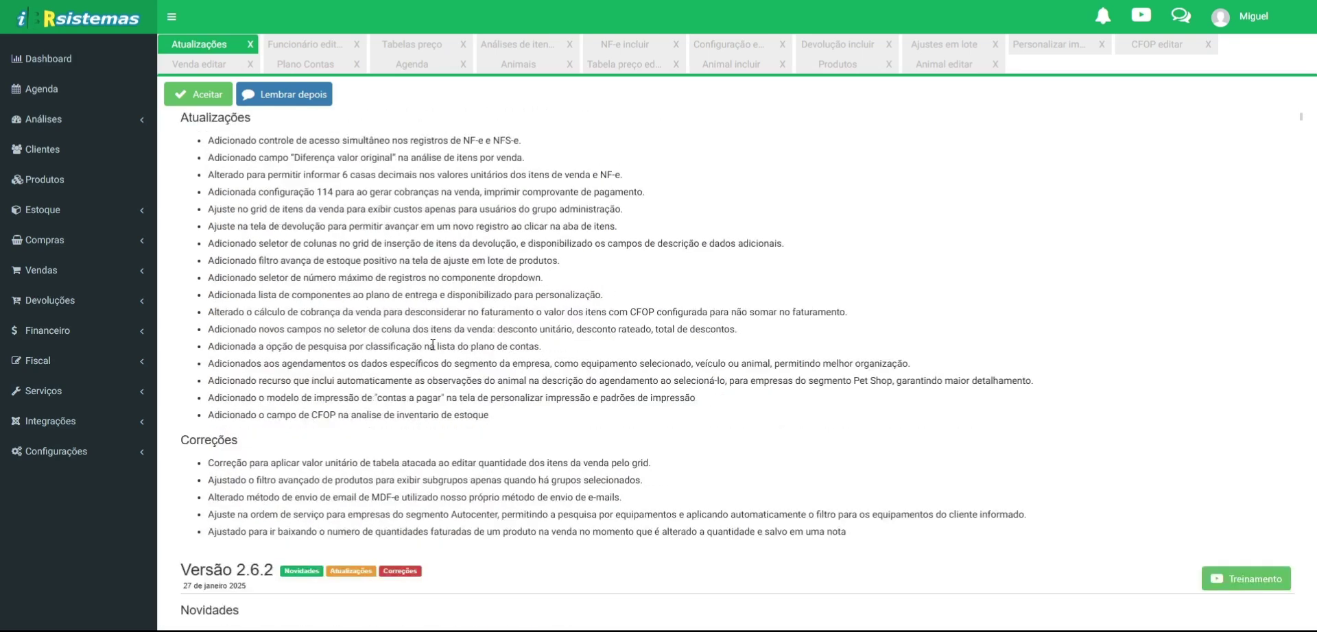
pyautogui.scroll(2, 432, 344)
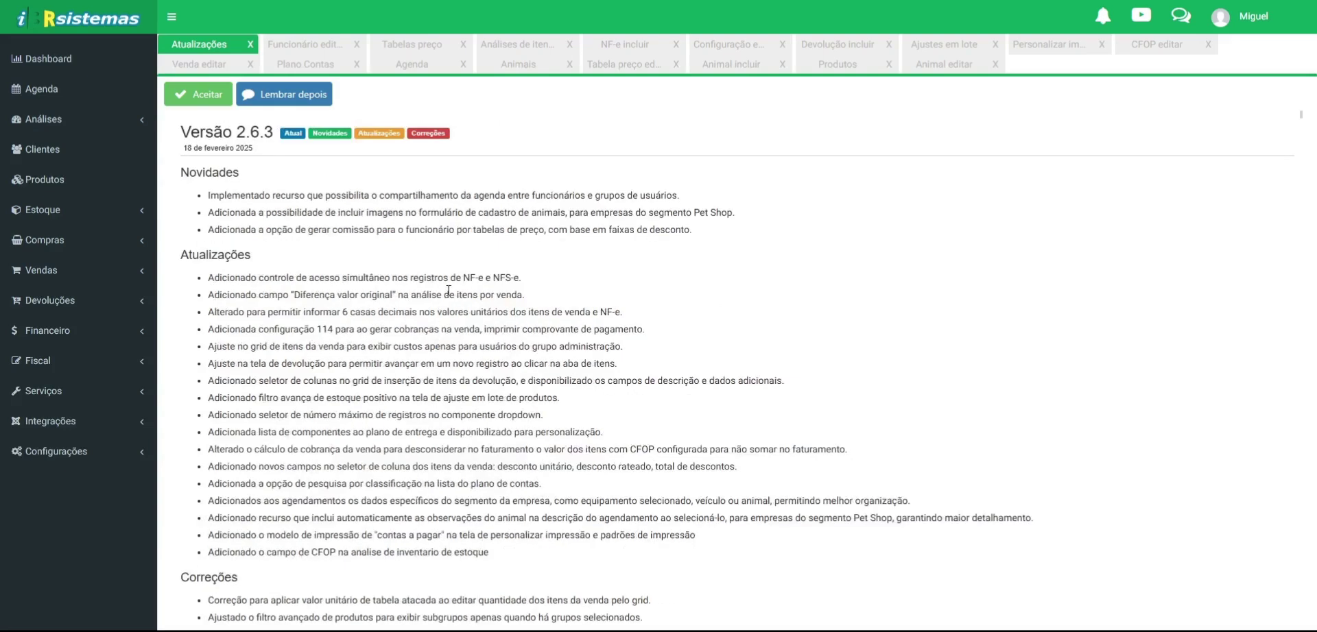